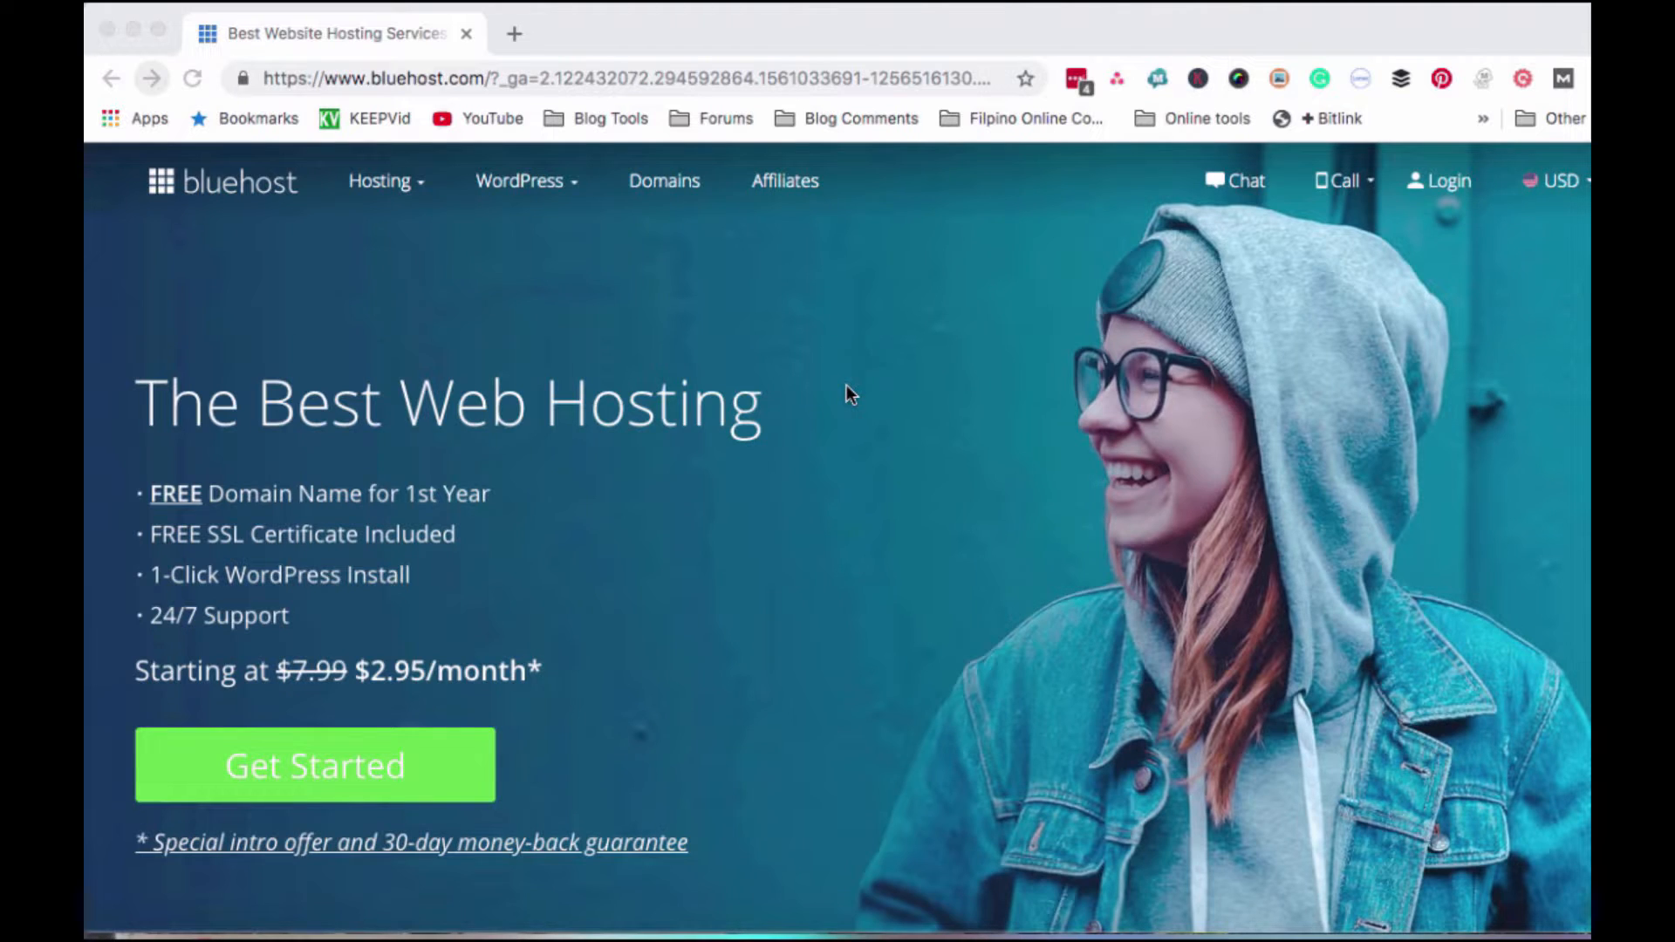
# Step: Log in to the Bluehost hosting account with the prefilled credentials
pyautogui.click(1440, 183)
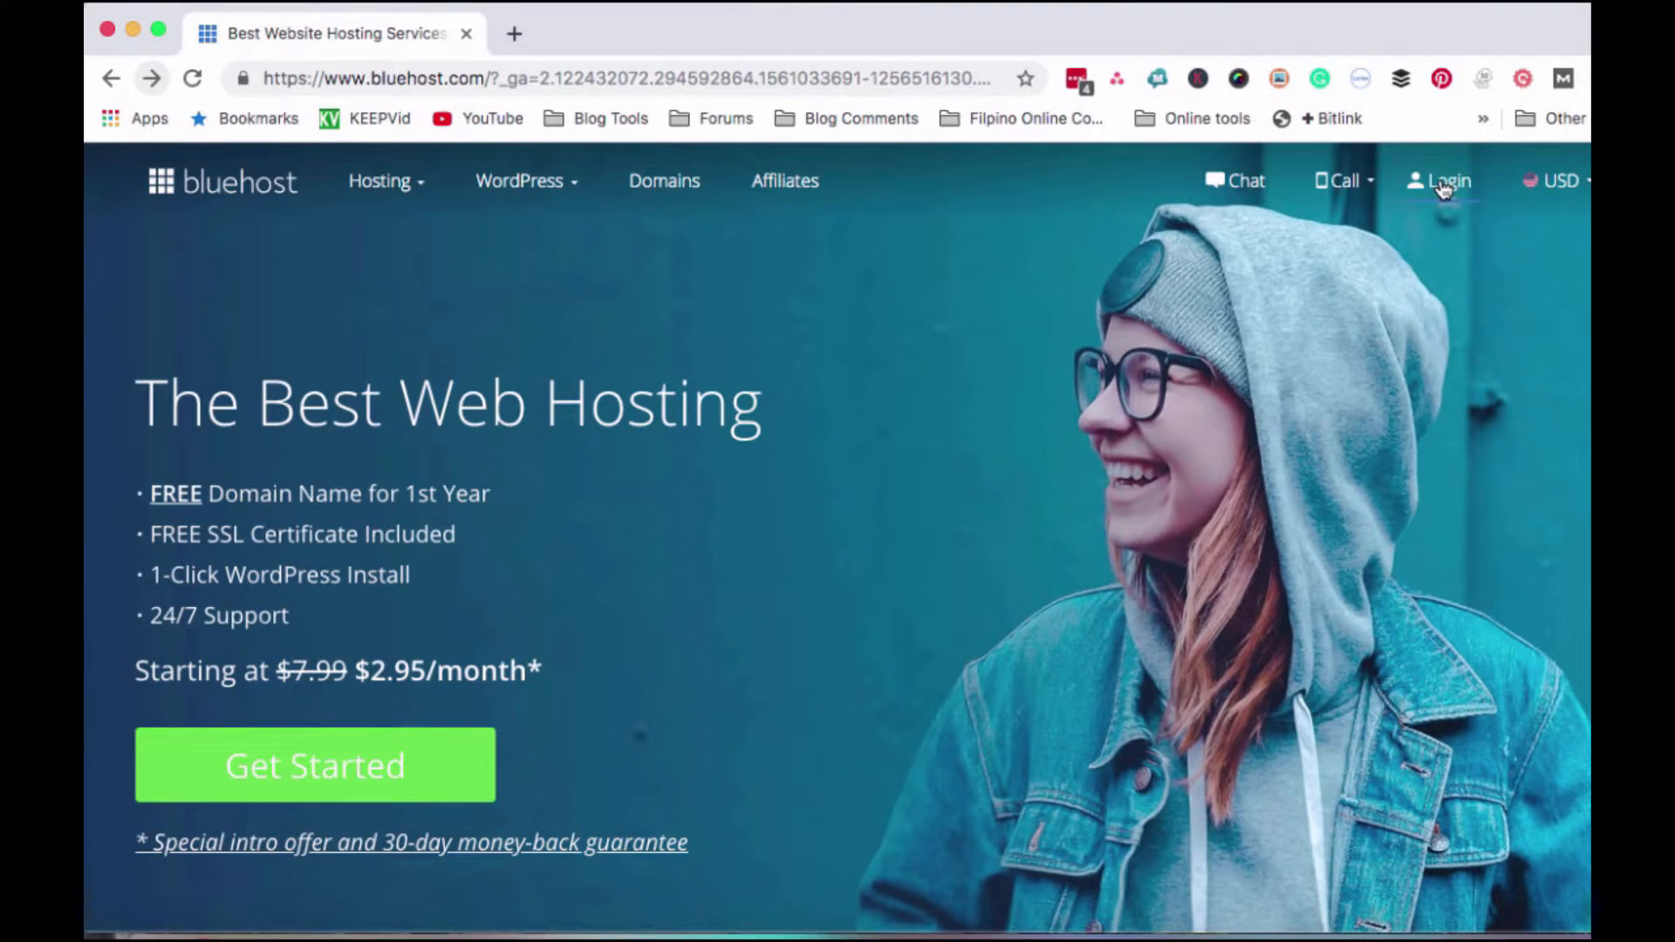
pyautogui.click(1444, 184)
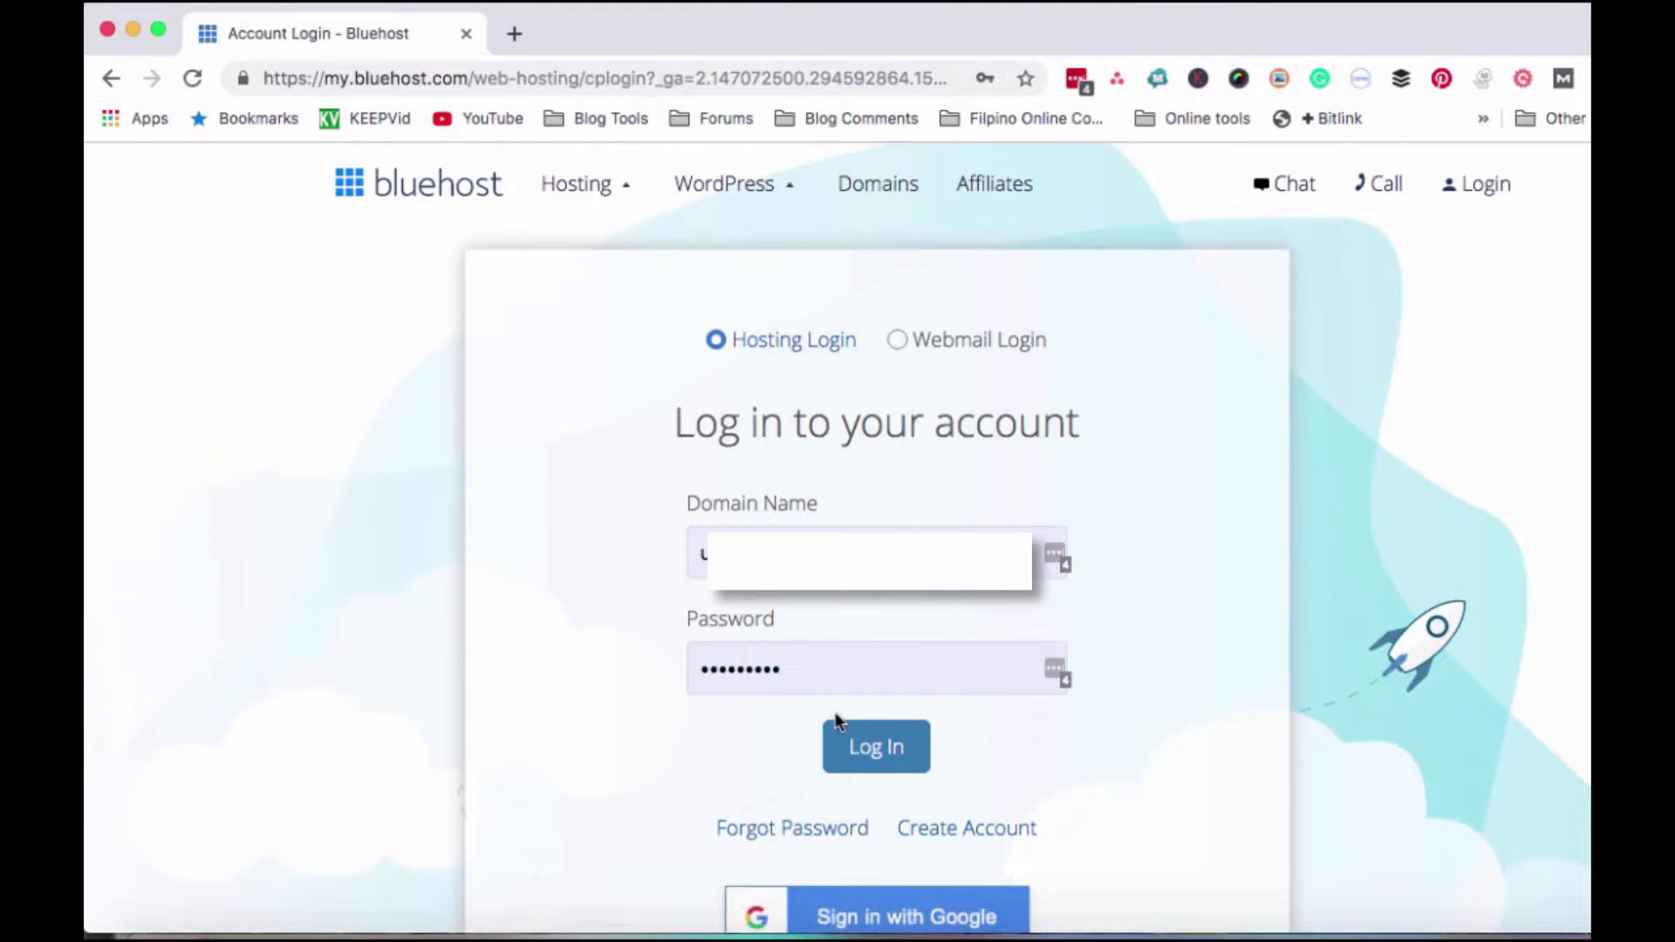
pyautogui.click(868, 752)
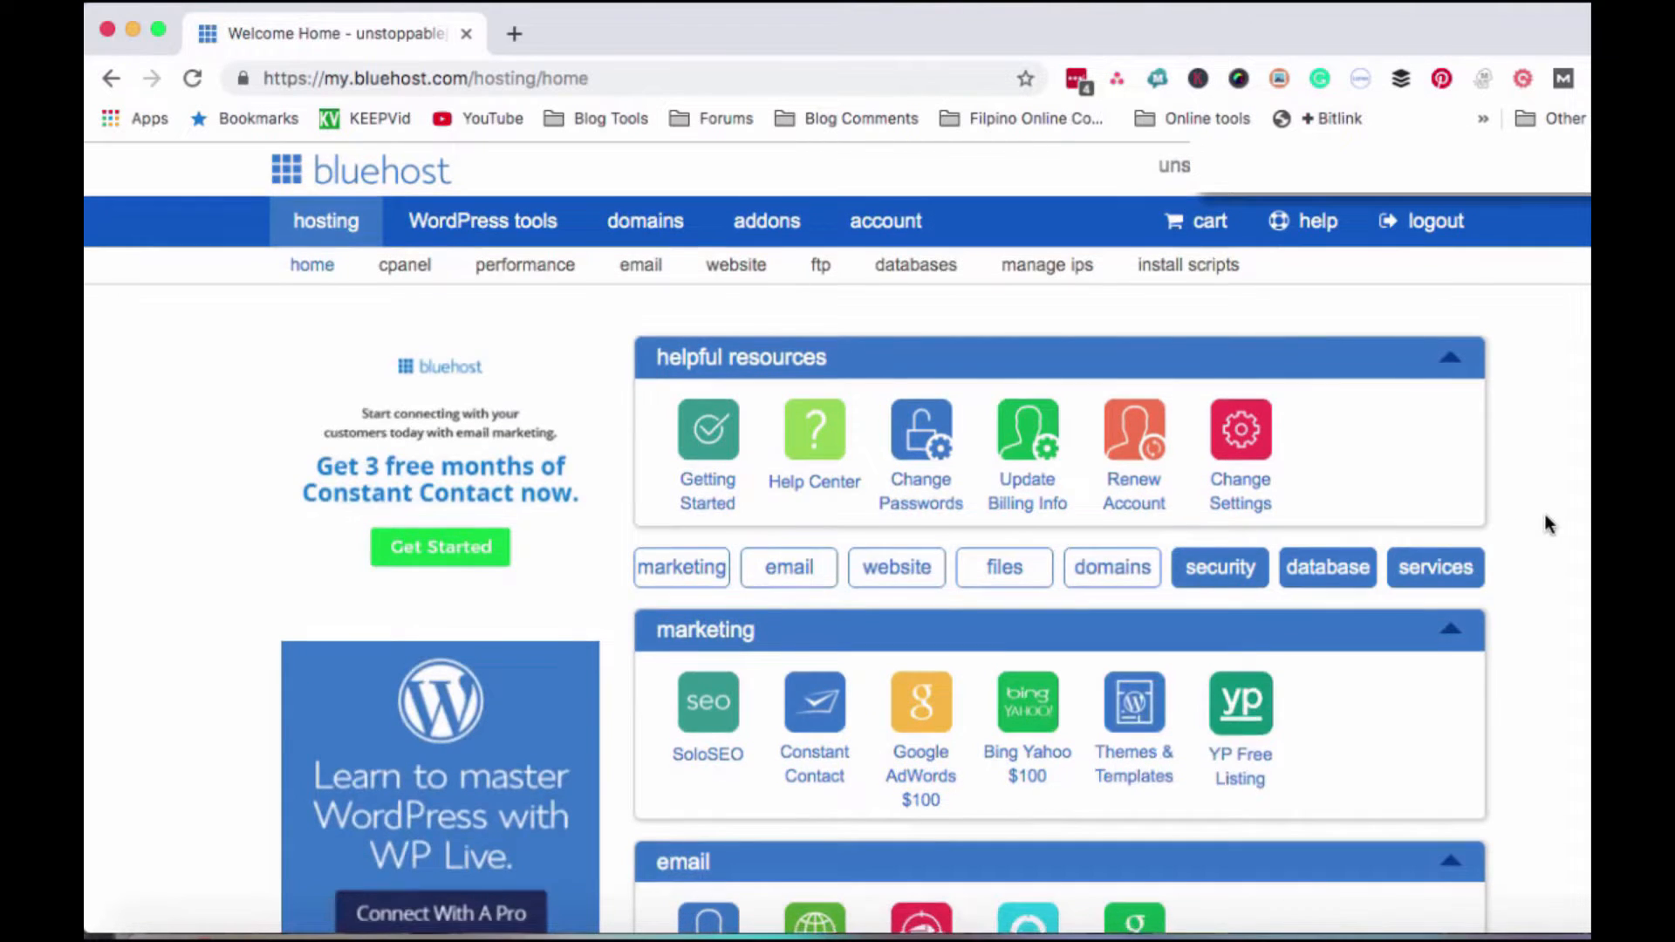
# Step: Open the WordPress installer from the website section of the hosting home page
pyautogui.scroll(-3, 1546, 517)
pyautogui.scroll(-2, 1545, 517)
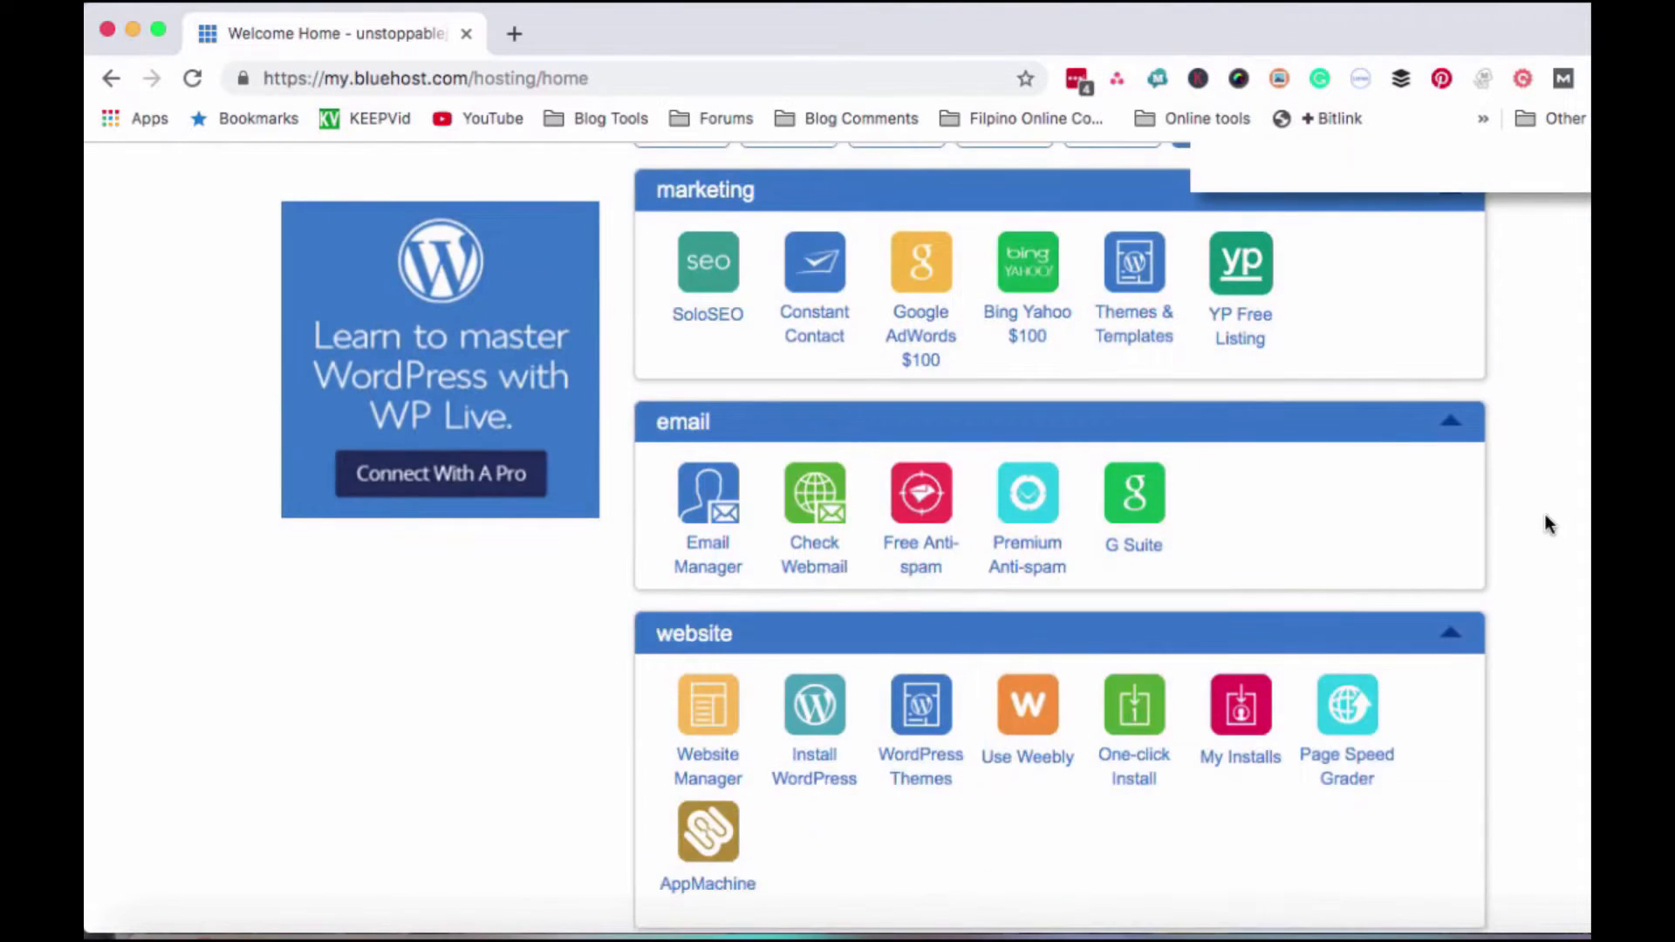
pyautogui.scroll(-1, 1546, 522)
pyautogui.scroll(-2, 1544, 524)
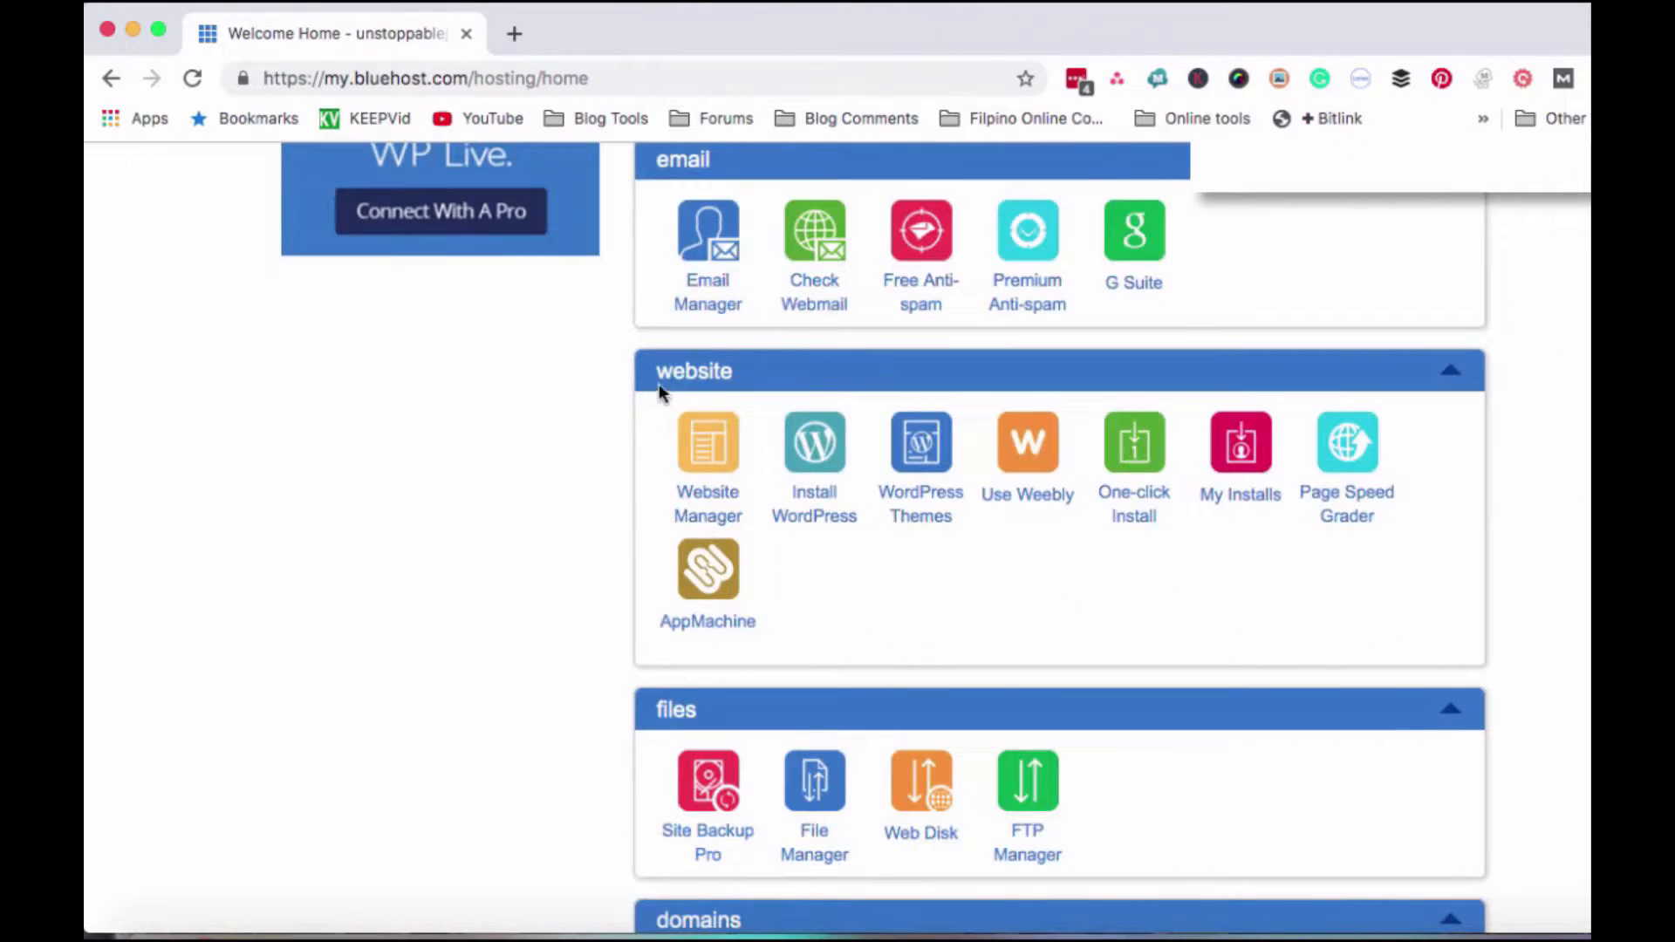
pyautogui.moveTo(586, 349); pyautogui.dragTo(833, 586)
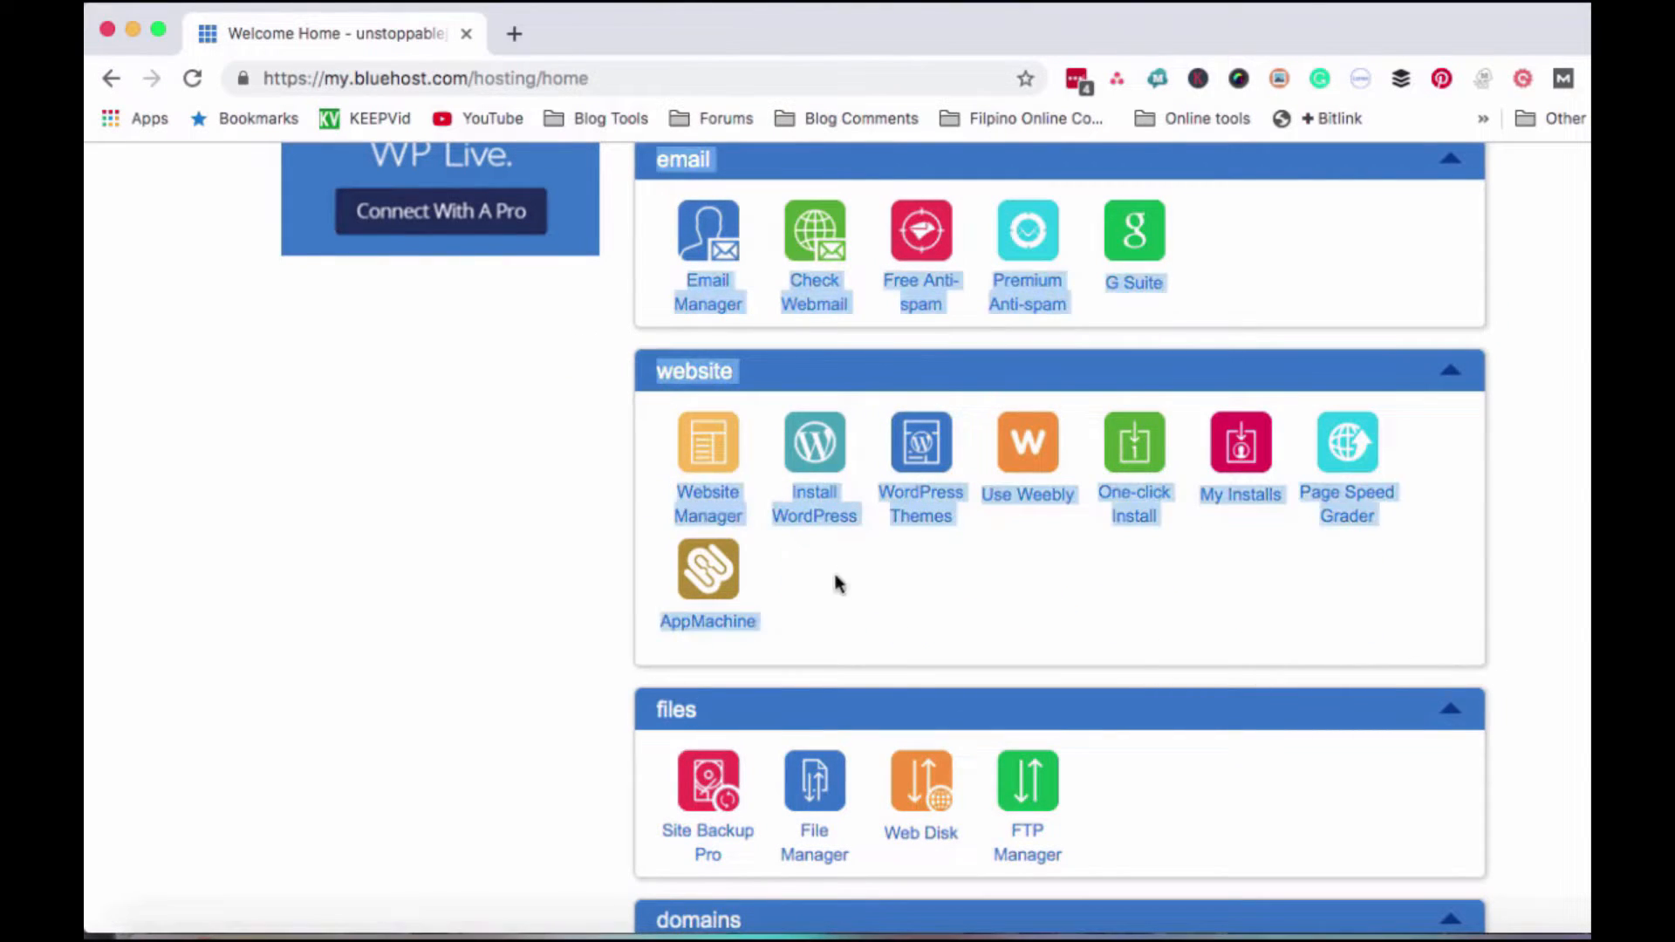
pyautogui.click(827, 562)
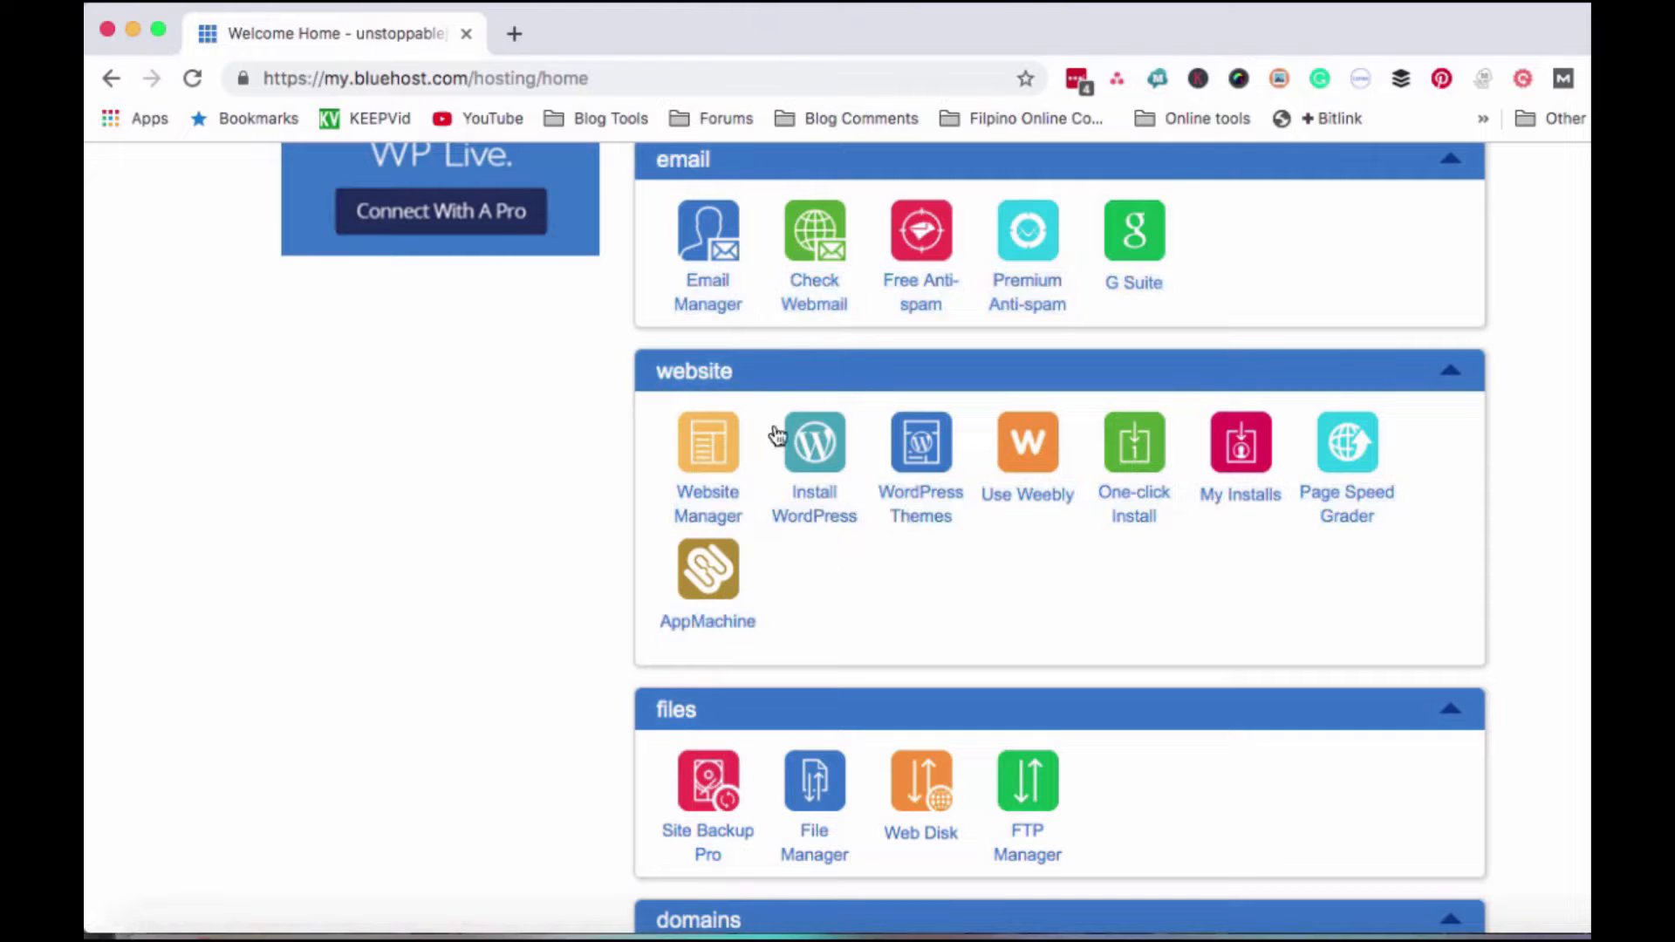
pyautogui.click(814, 515)
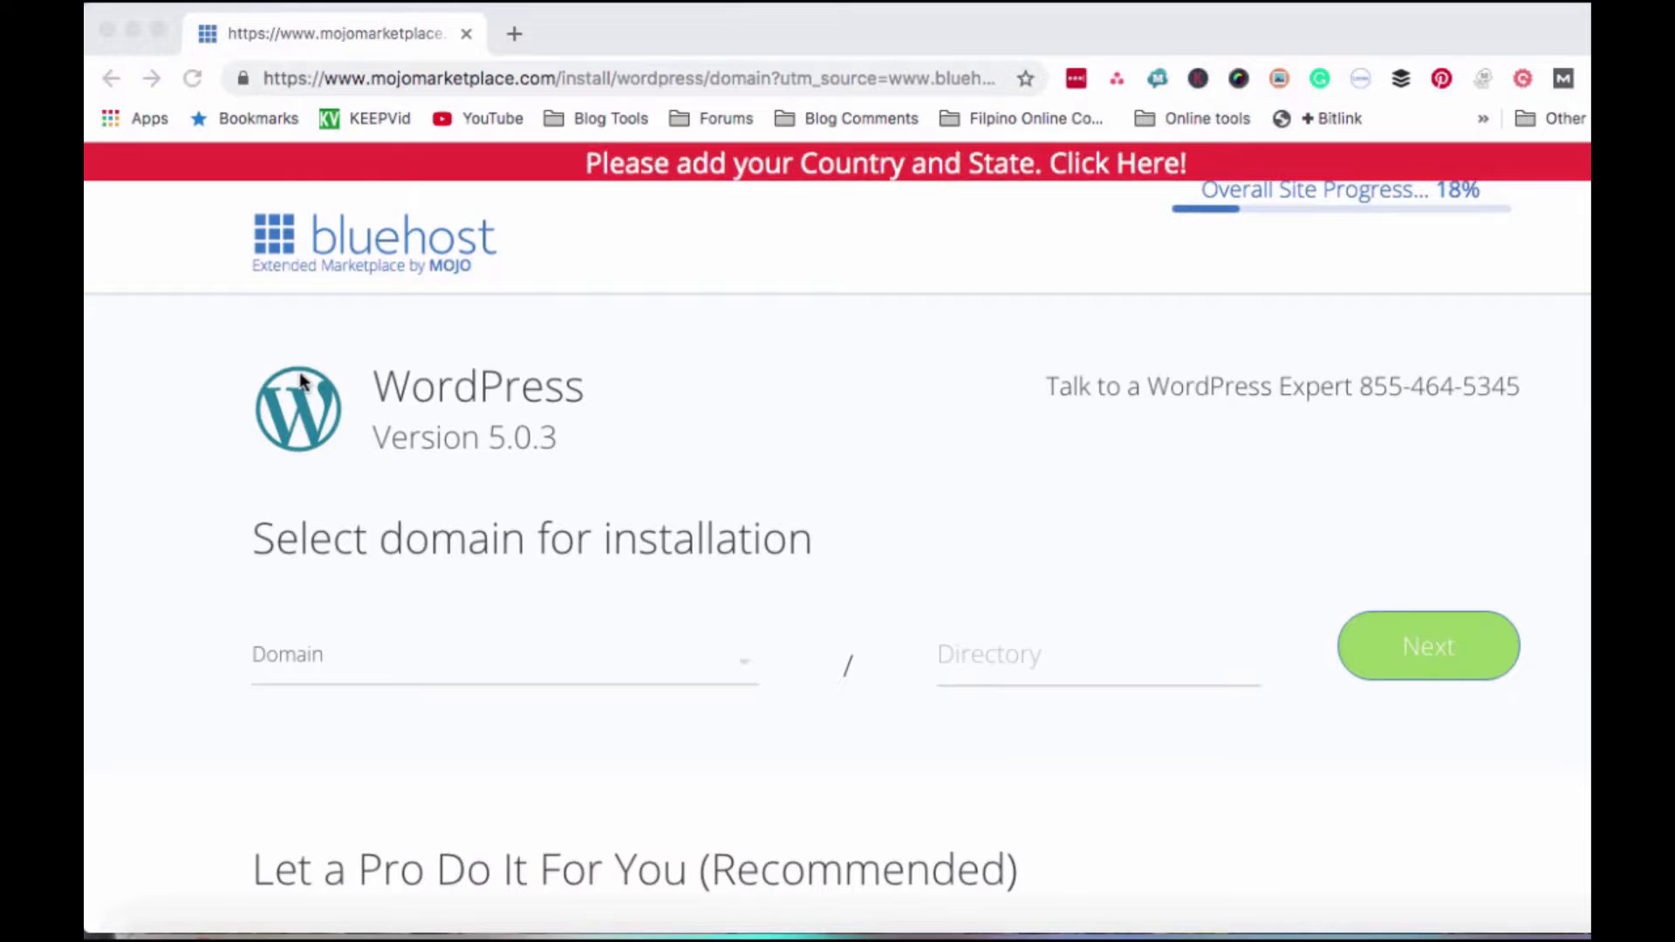
pyautogui.scroll(-2, 509, 650)
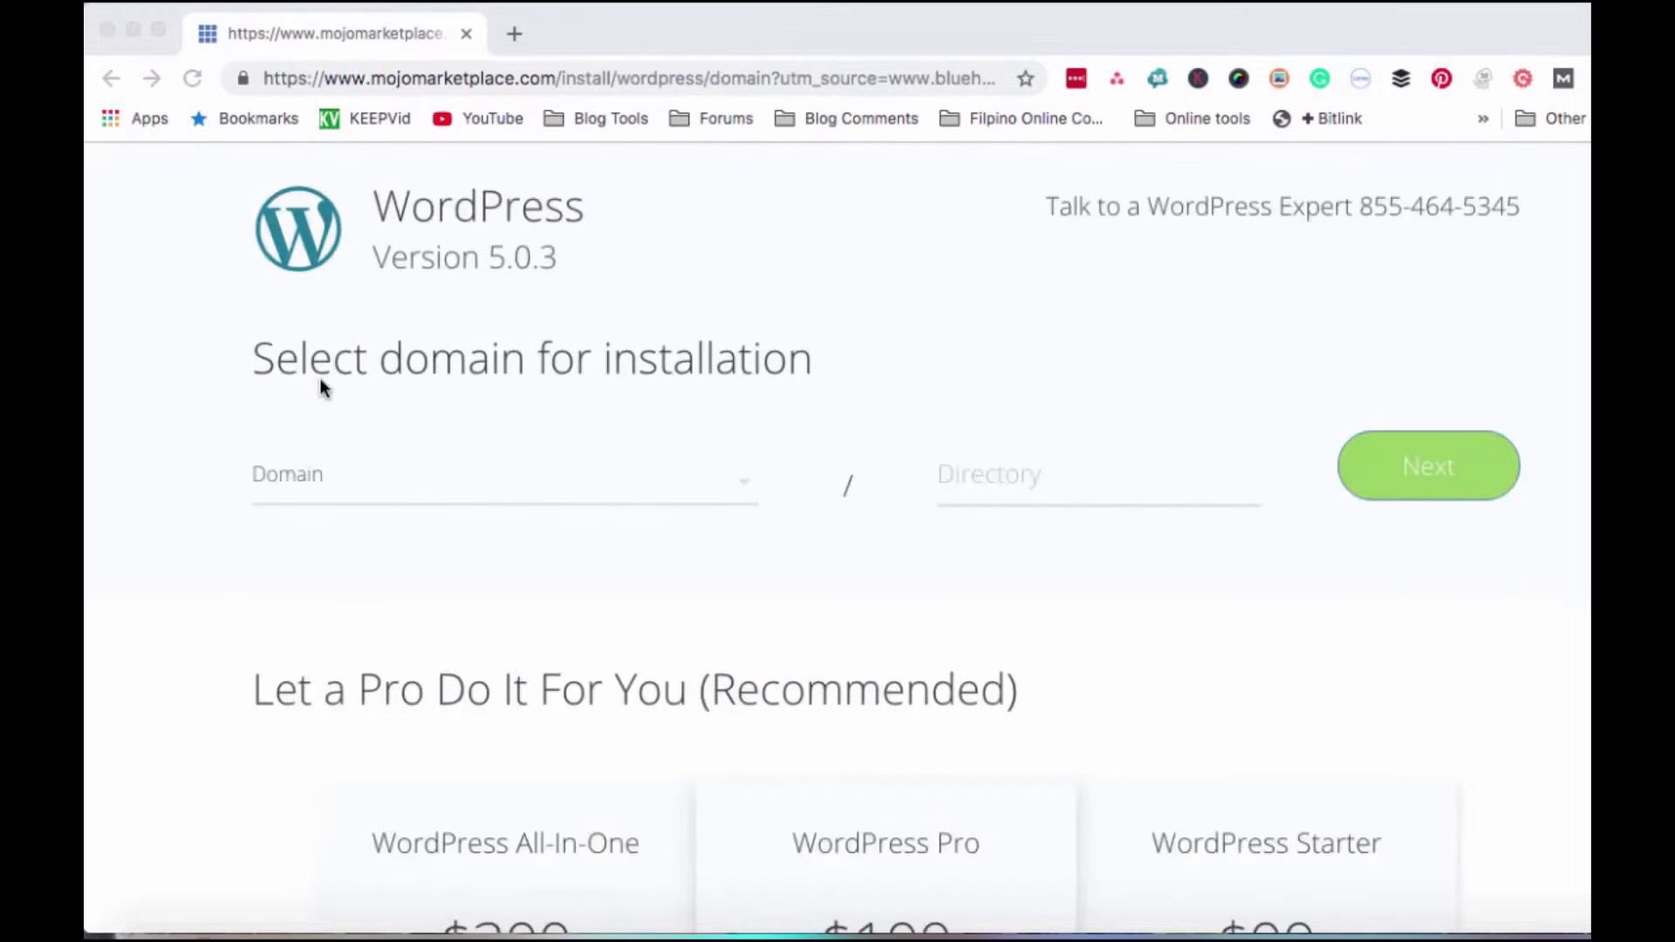
pyautogui.click(249, 359)
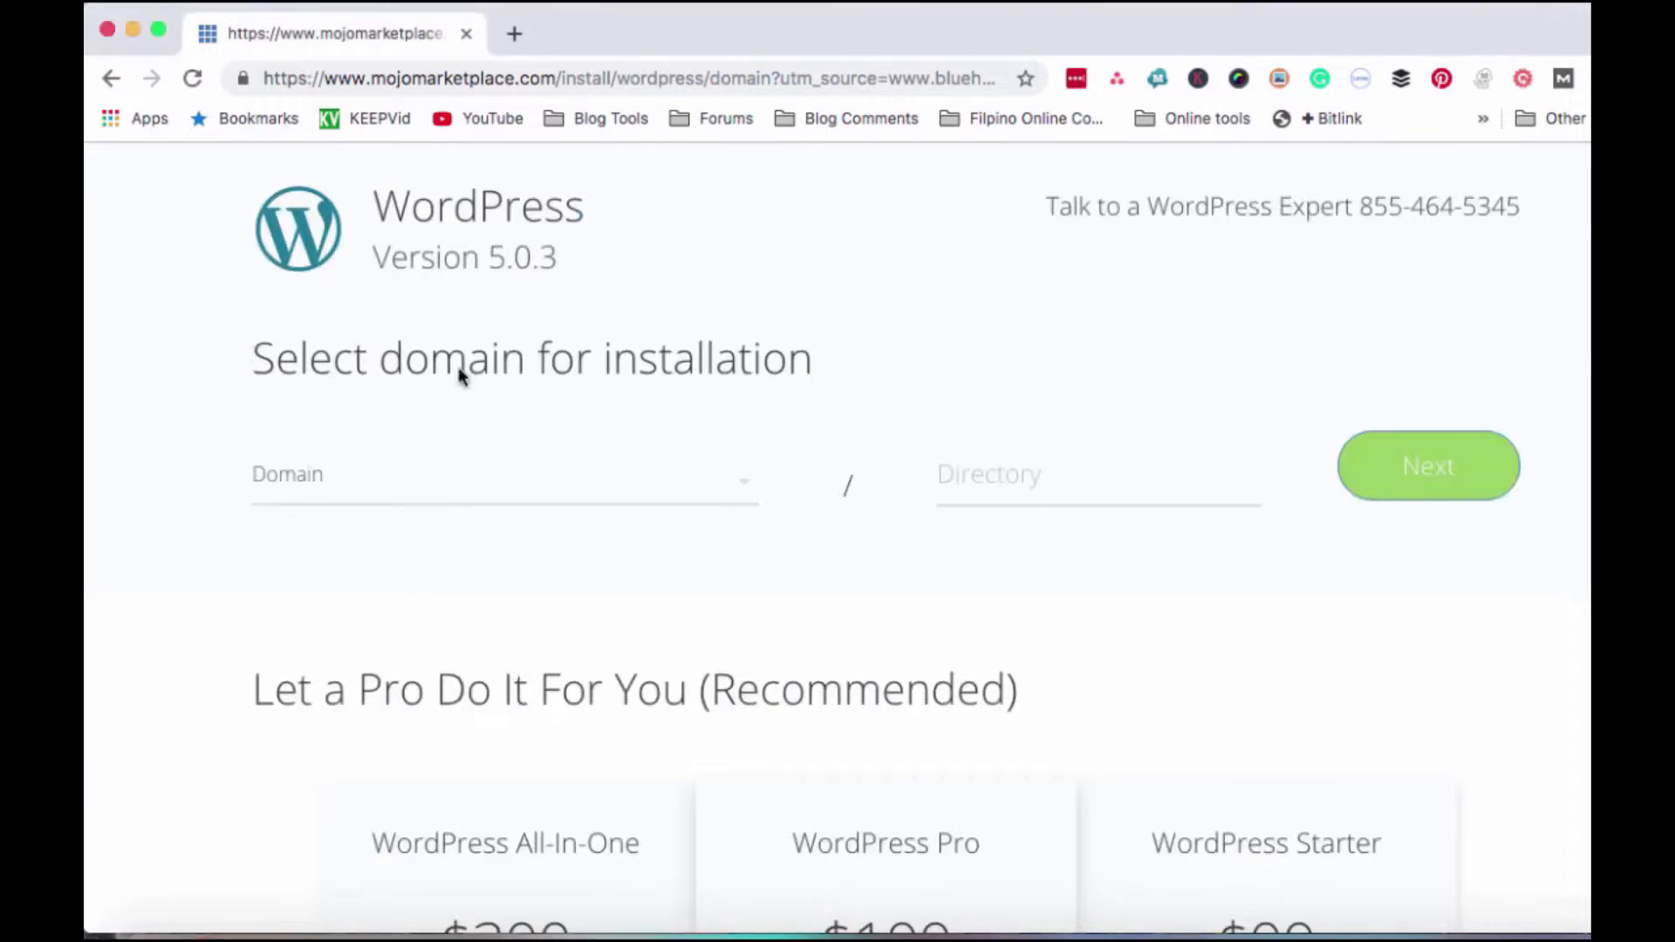
pyautogui.moveTo(807, 354); pyautogui.dragTo(233, 361)
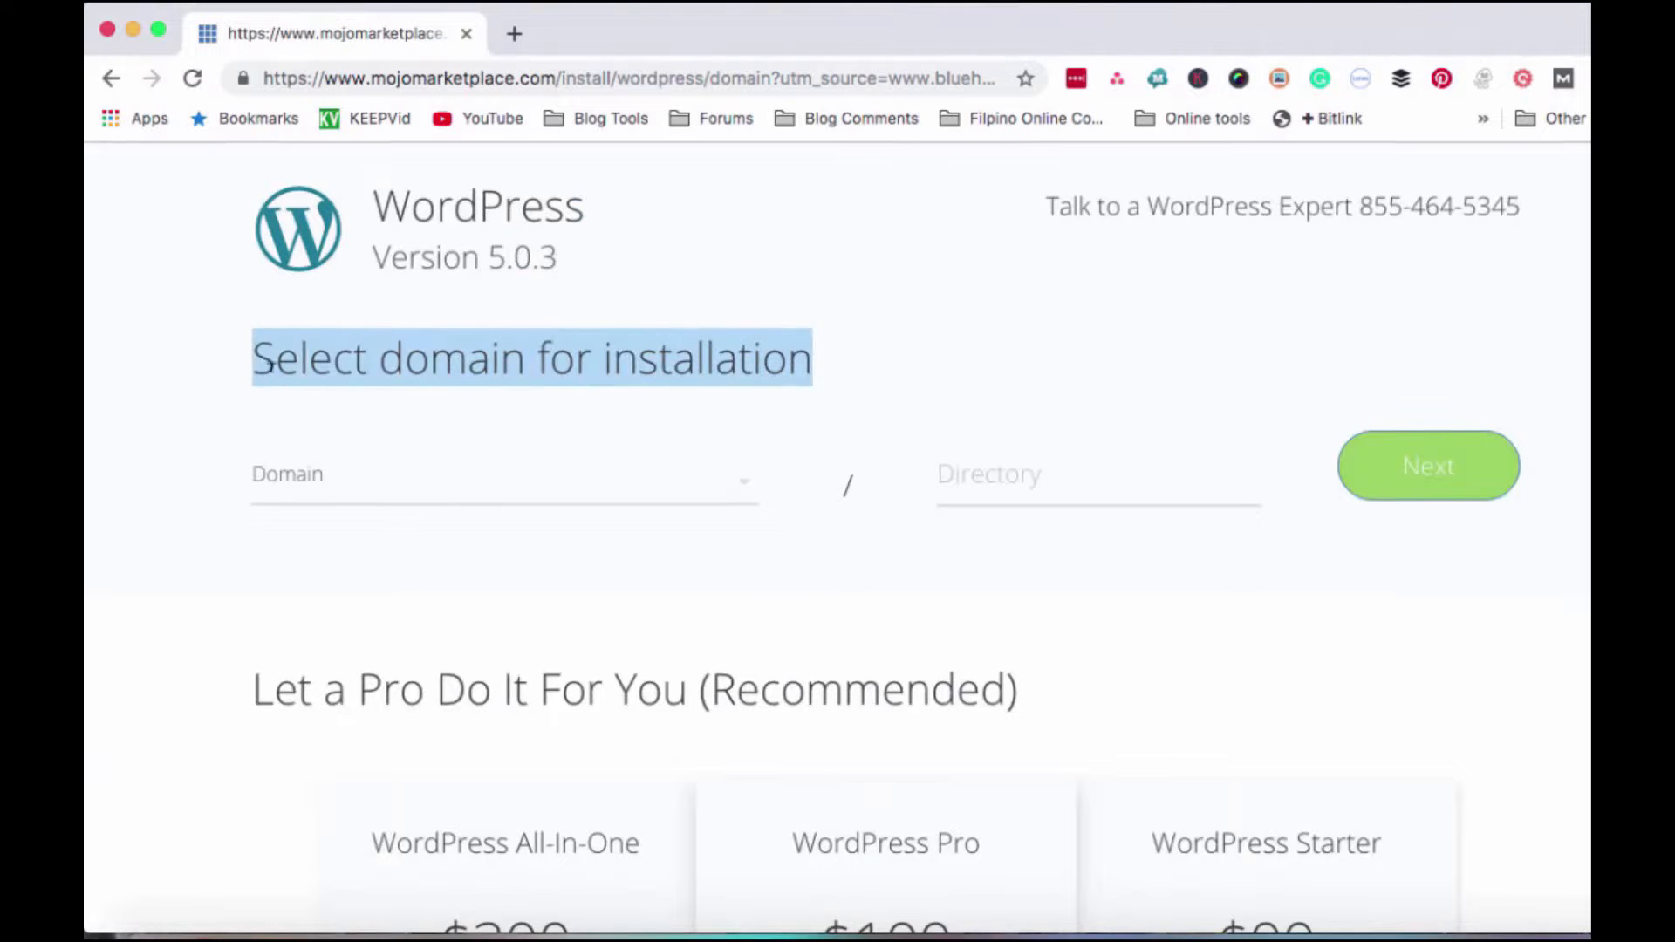
pyautogui.click(742, 489)
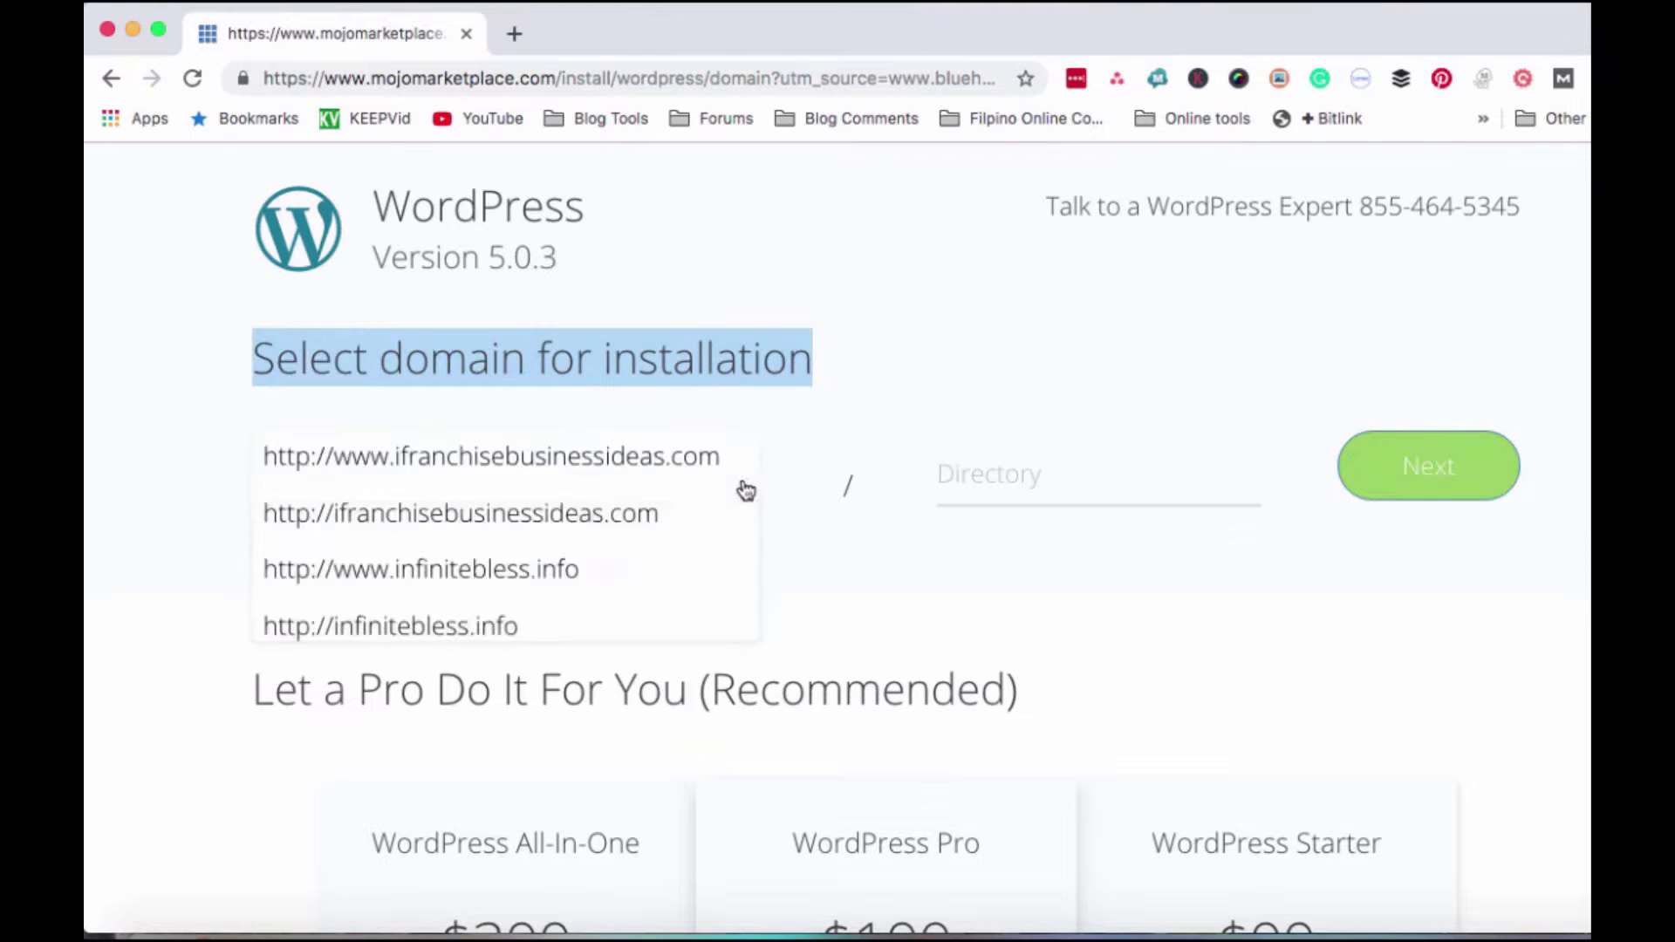
pyautogui.scroll(-2, 431, 567)
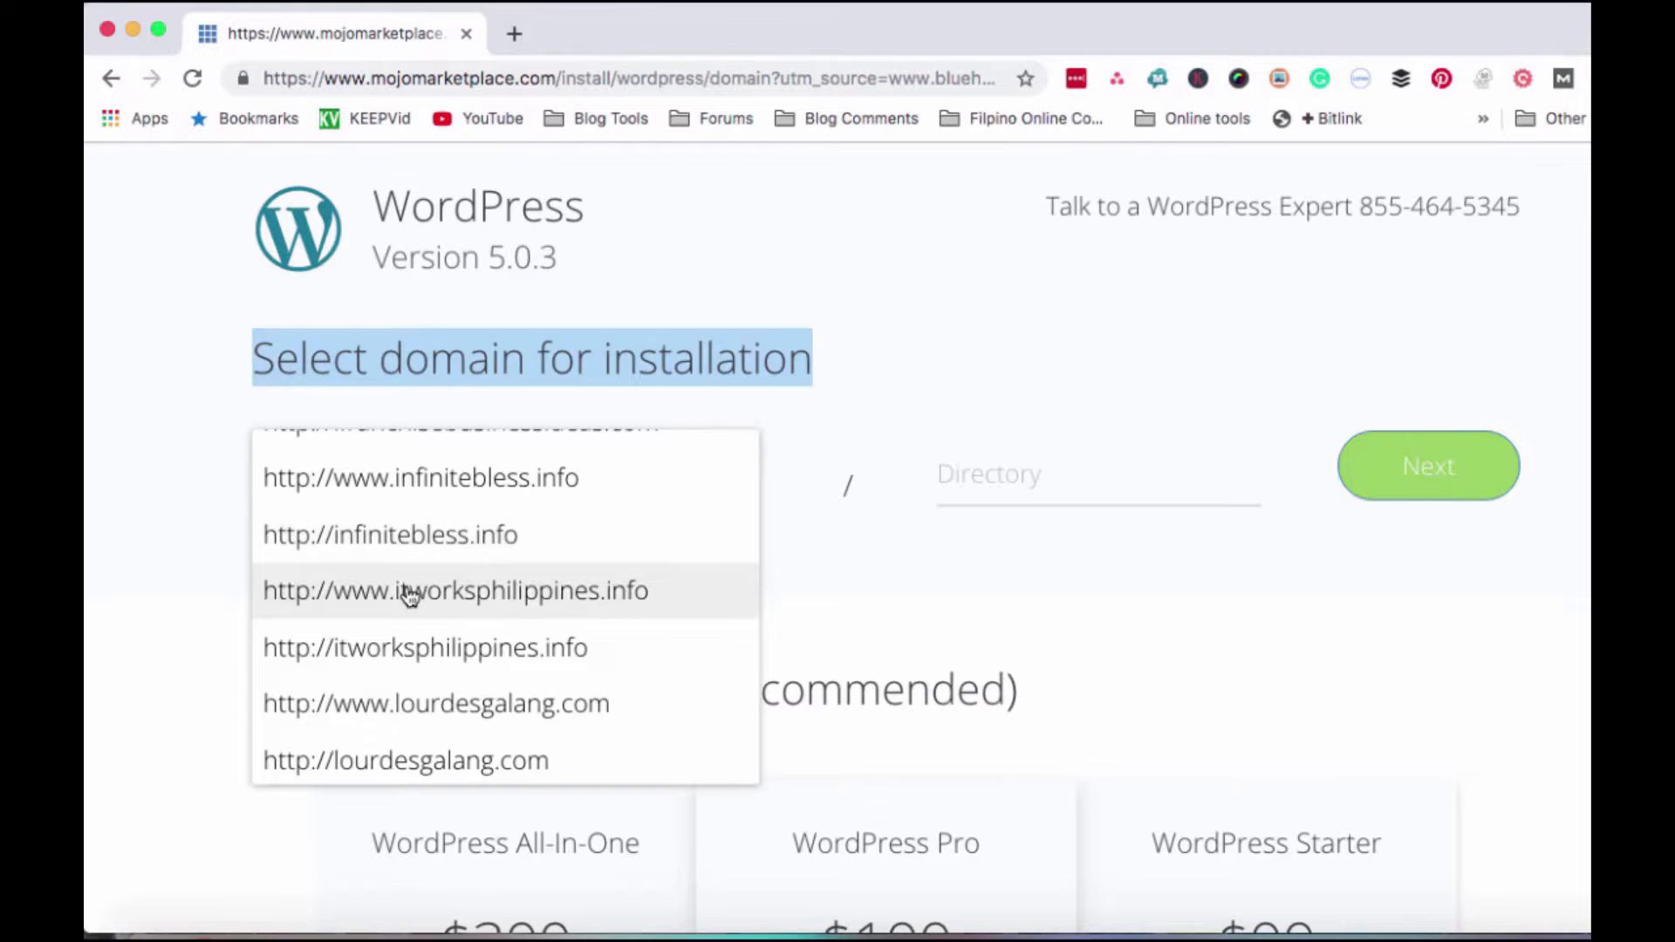
pyautogui.click(410, 593)
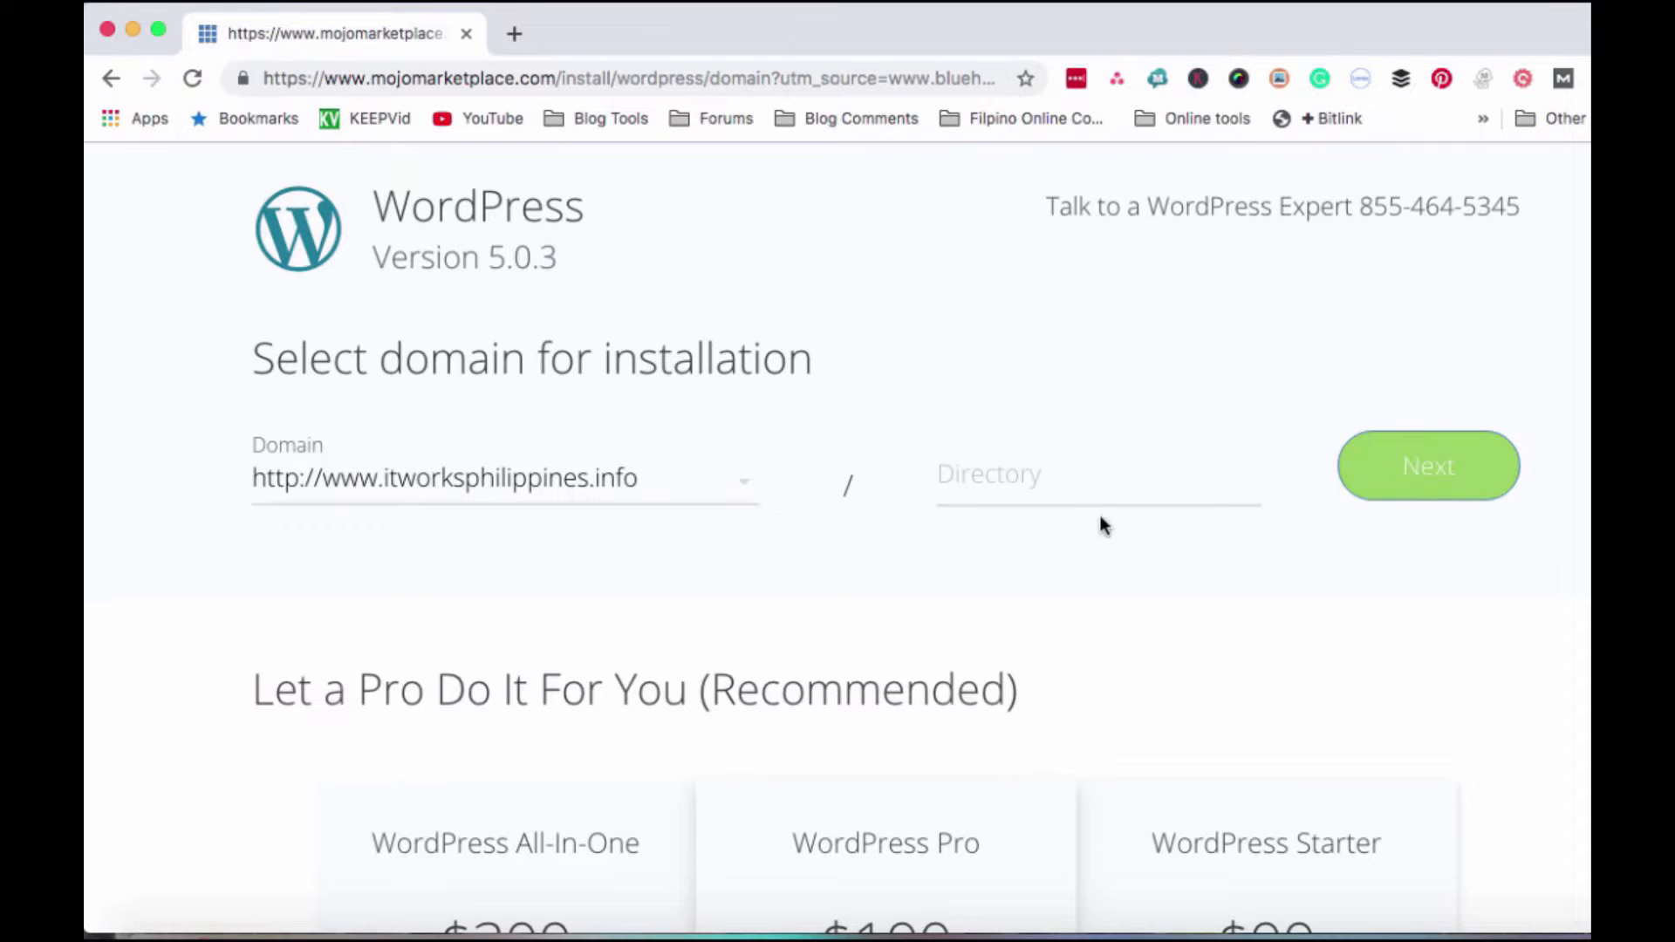
pyautogui.click(1413, 479)
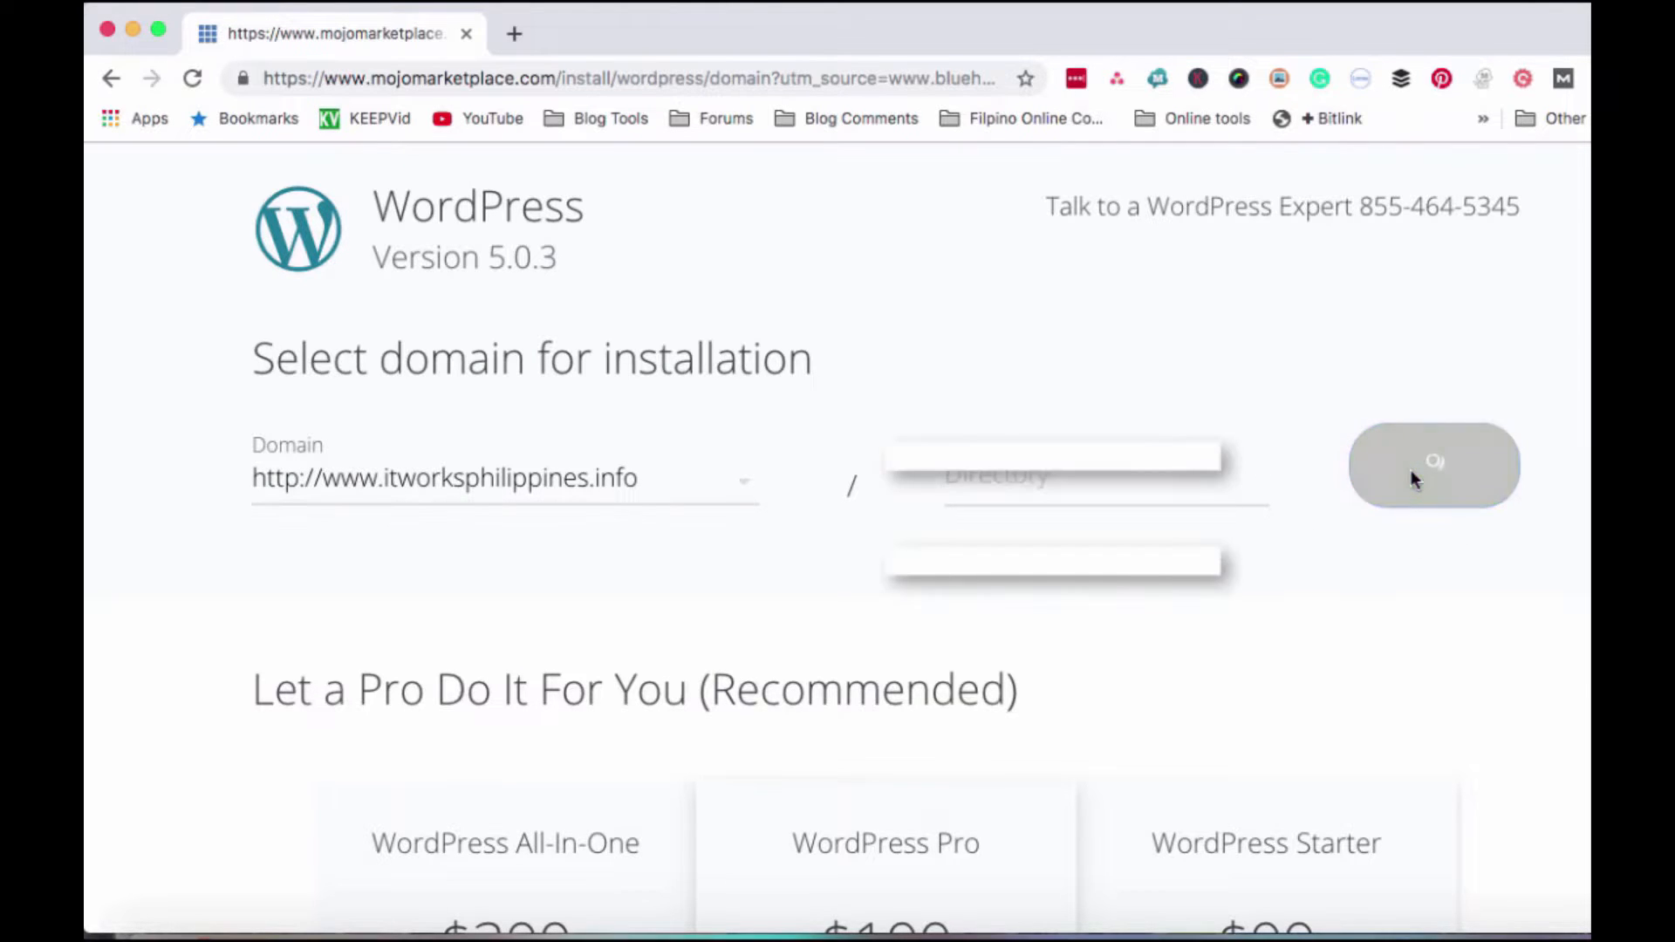
# Step: Set the site name to "It Works Philippines"
pyautogui.doubleClick(412, 448)
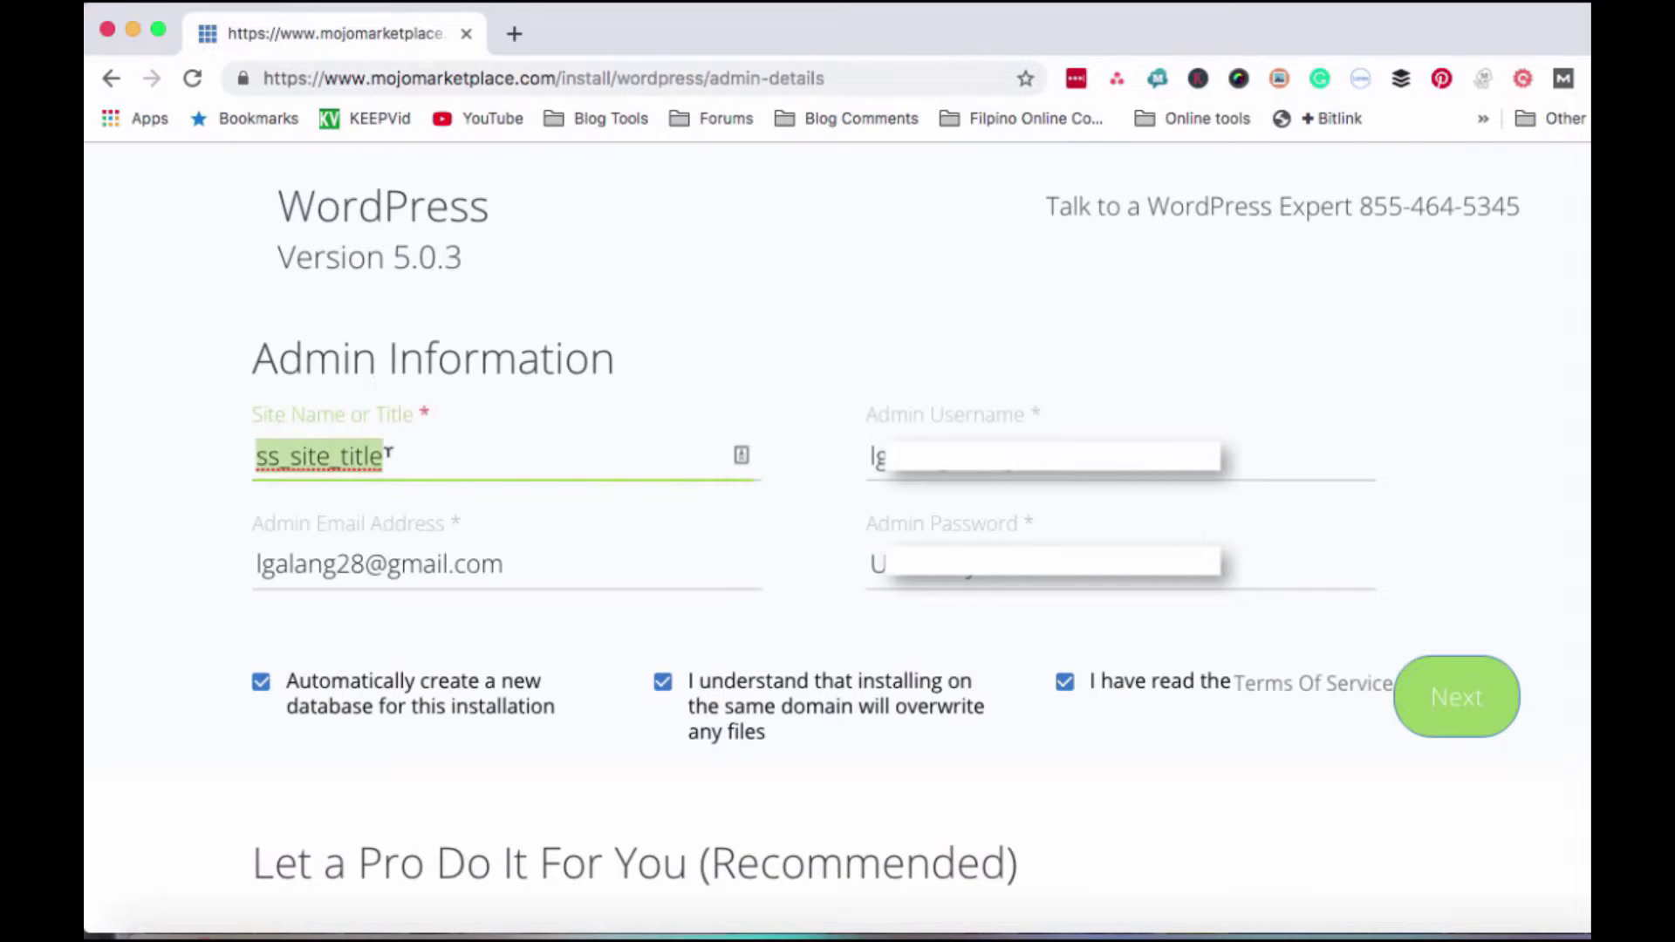
pyautogui.write('It')
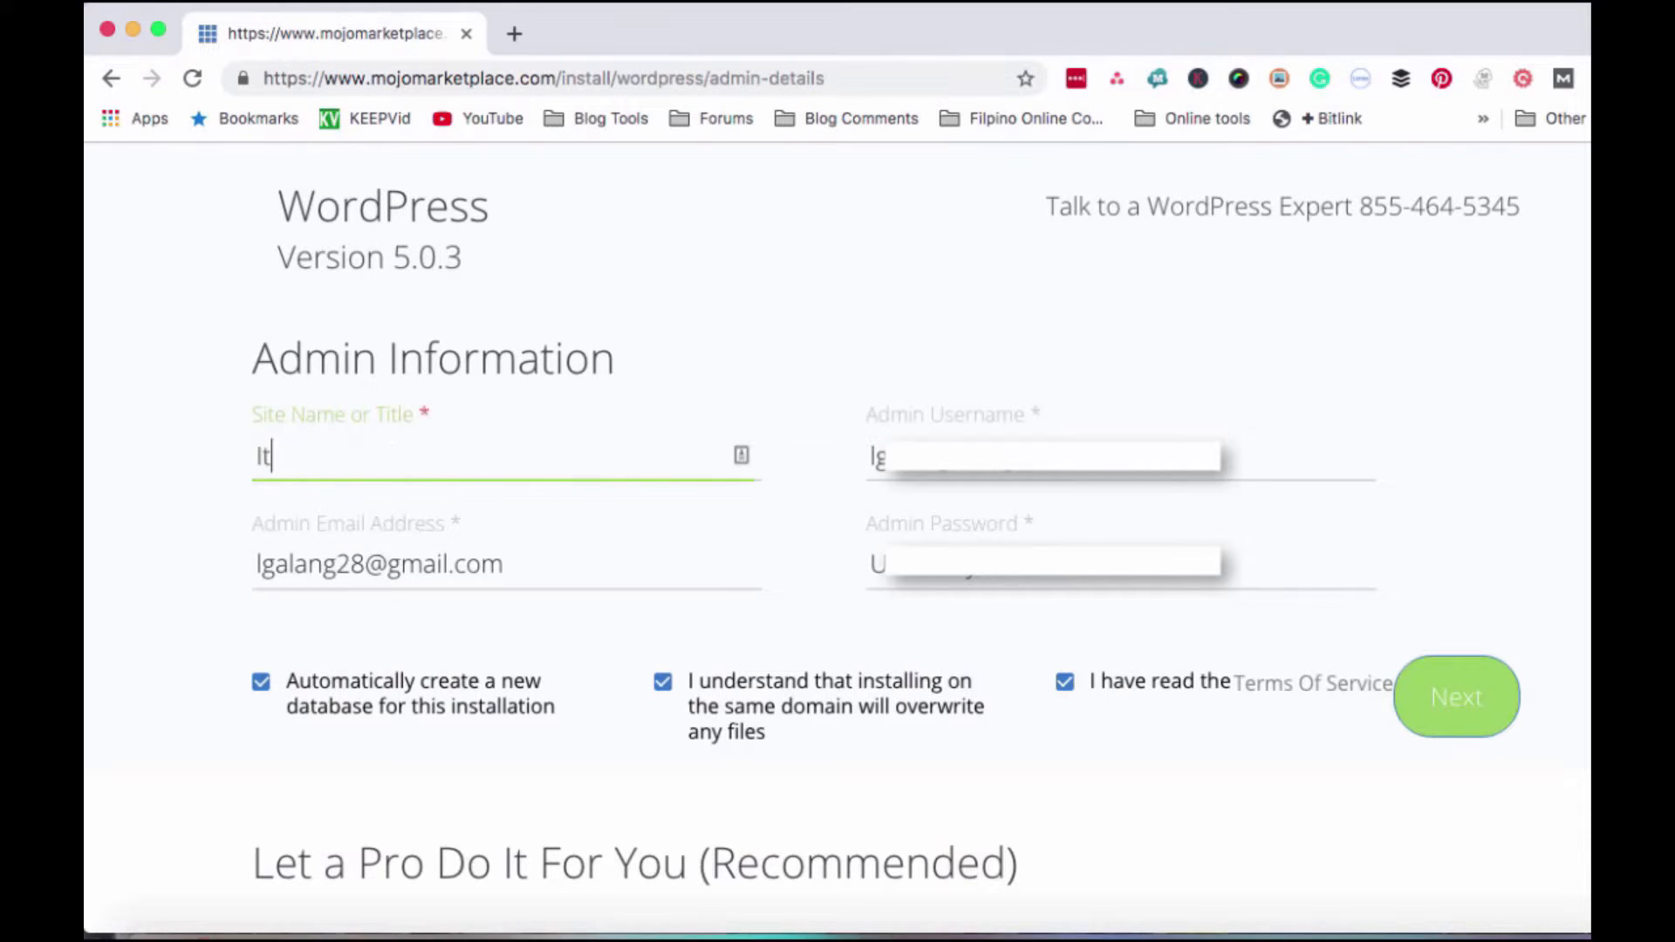
pyautogui.write(' Works Philippines')
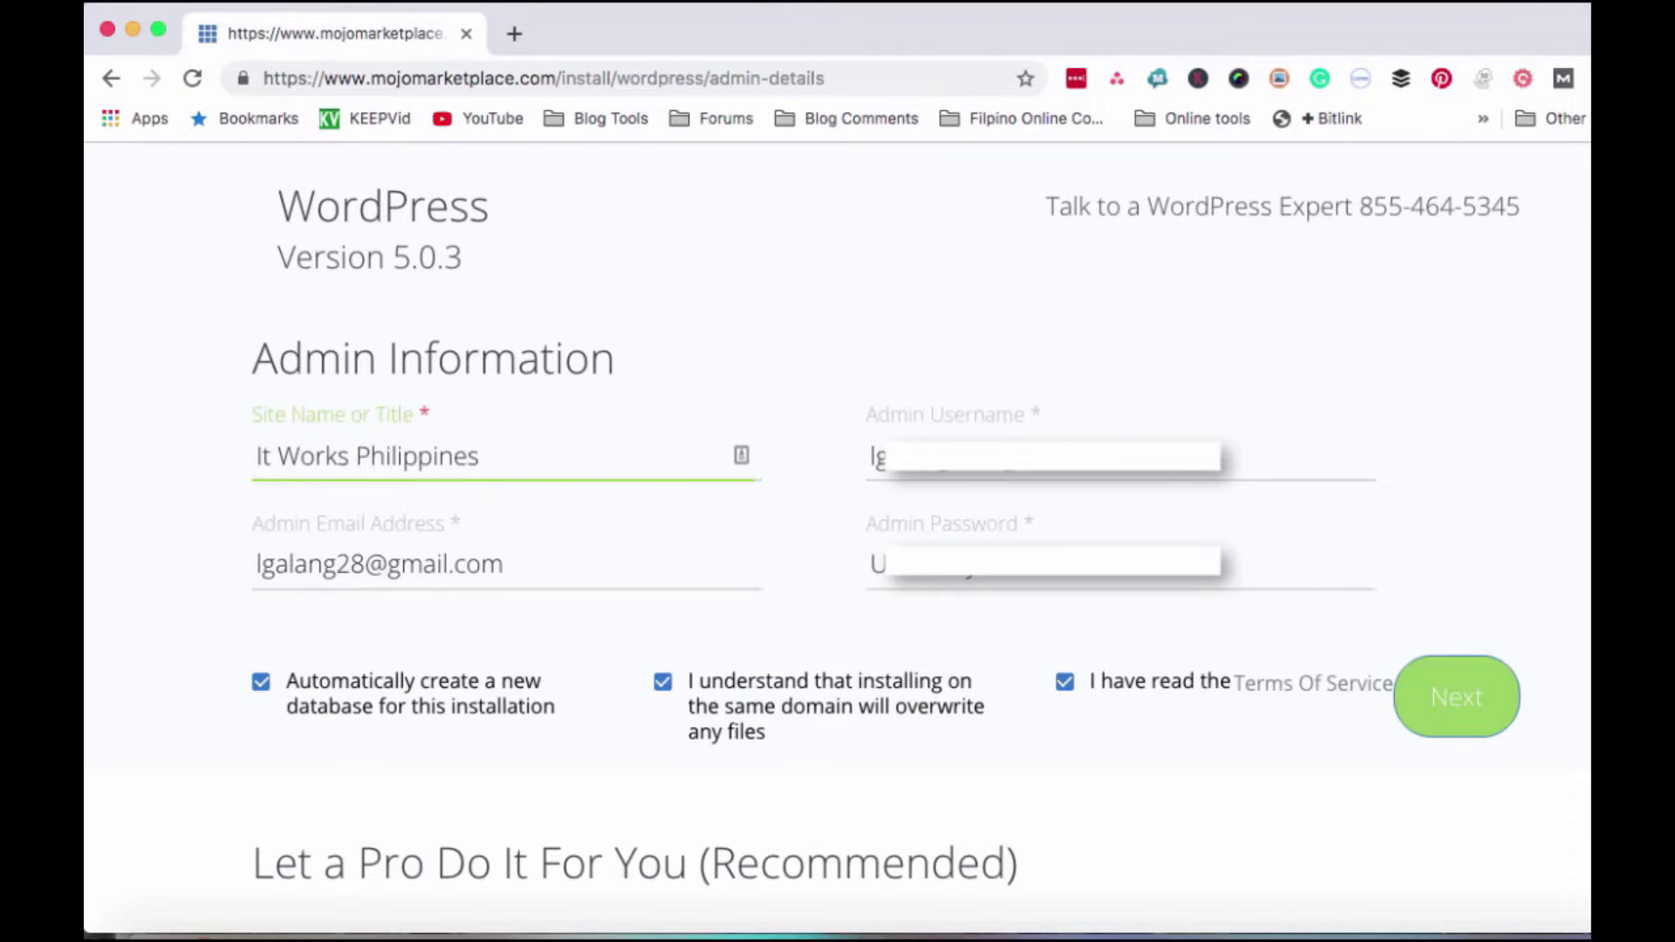
pyautogui.press('Tab')
pyautogui.write('th')
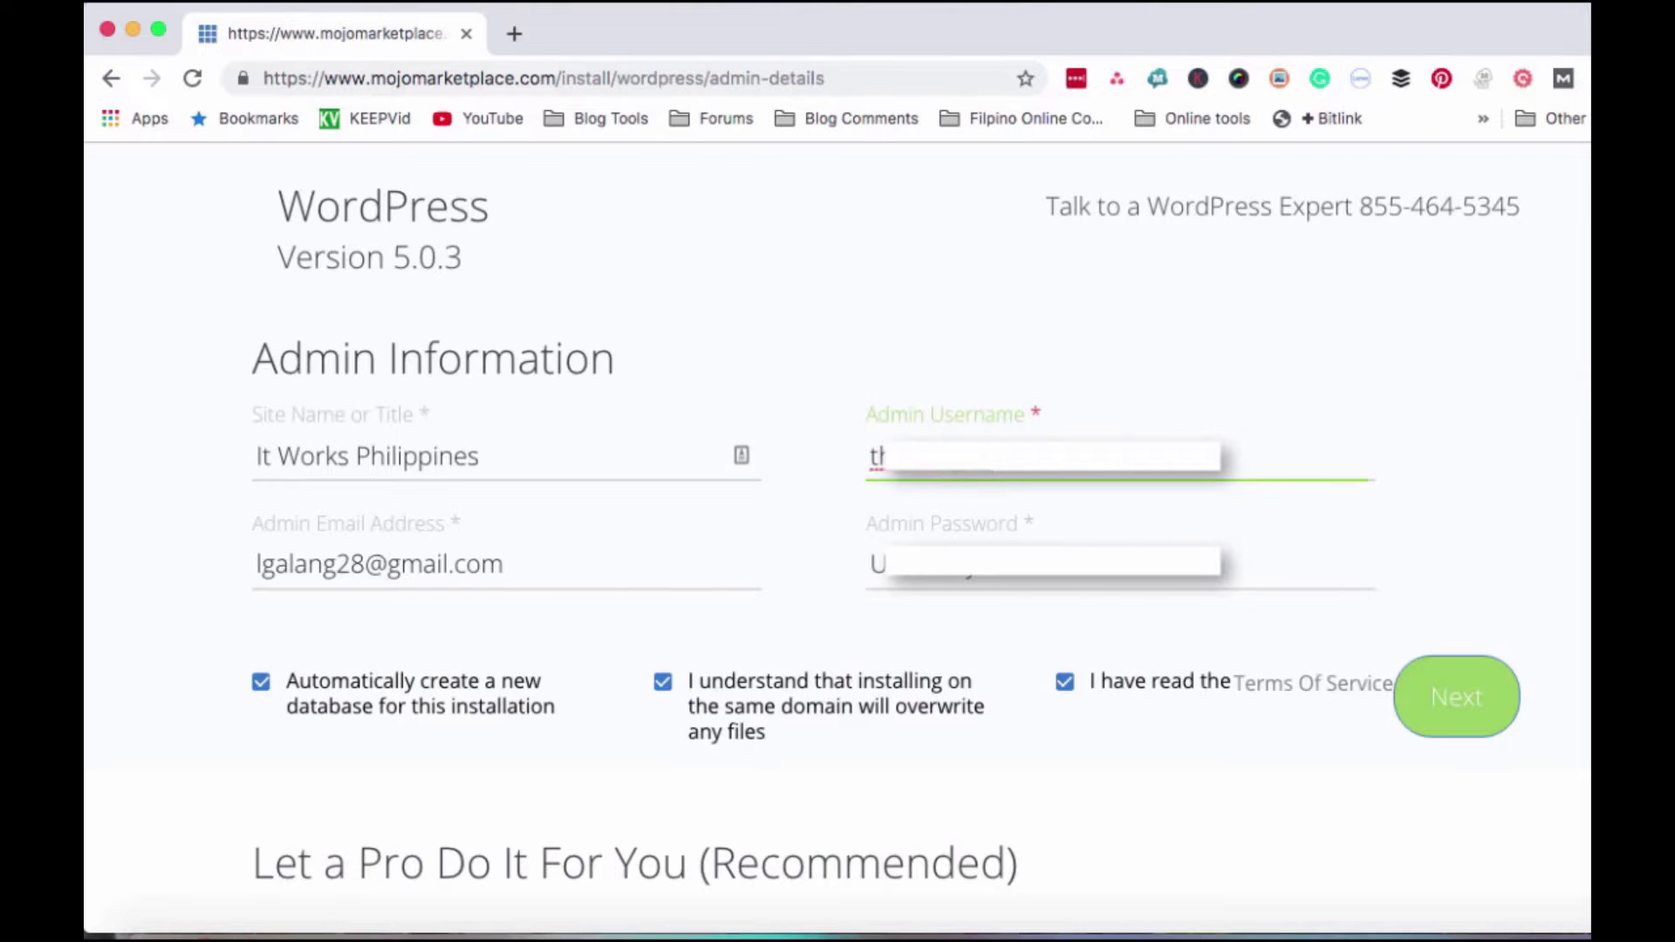
pyautogui.write('e')
# Step: Replace the prefilled admin email address, admin username and admin password with the new site's own details
pyautogui.moveTo(504, 565); pyautogui.dragTo(139, 563)
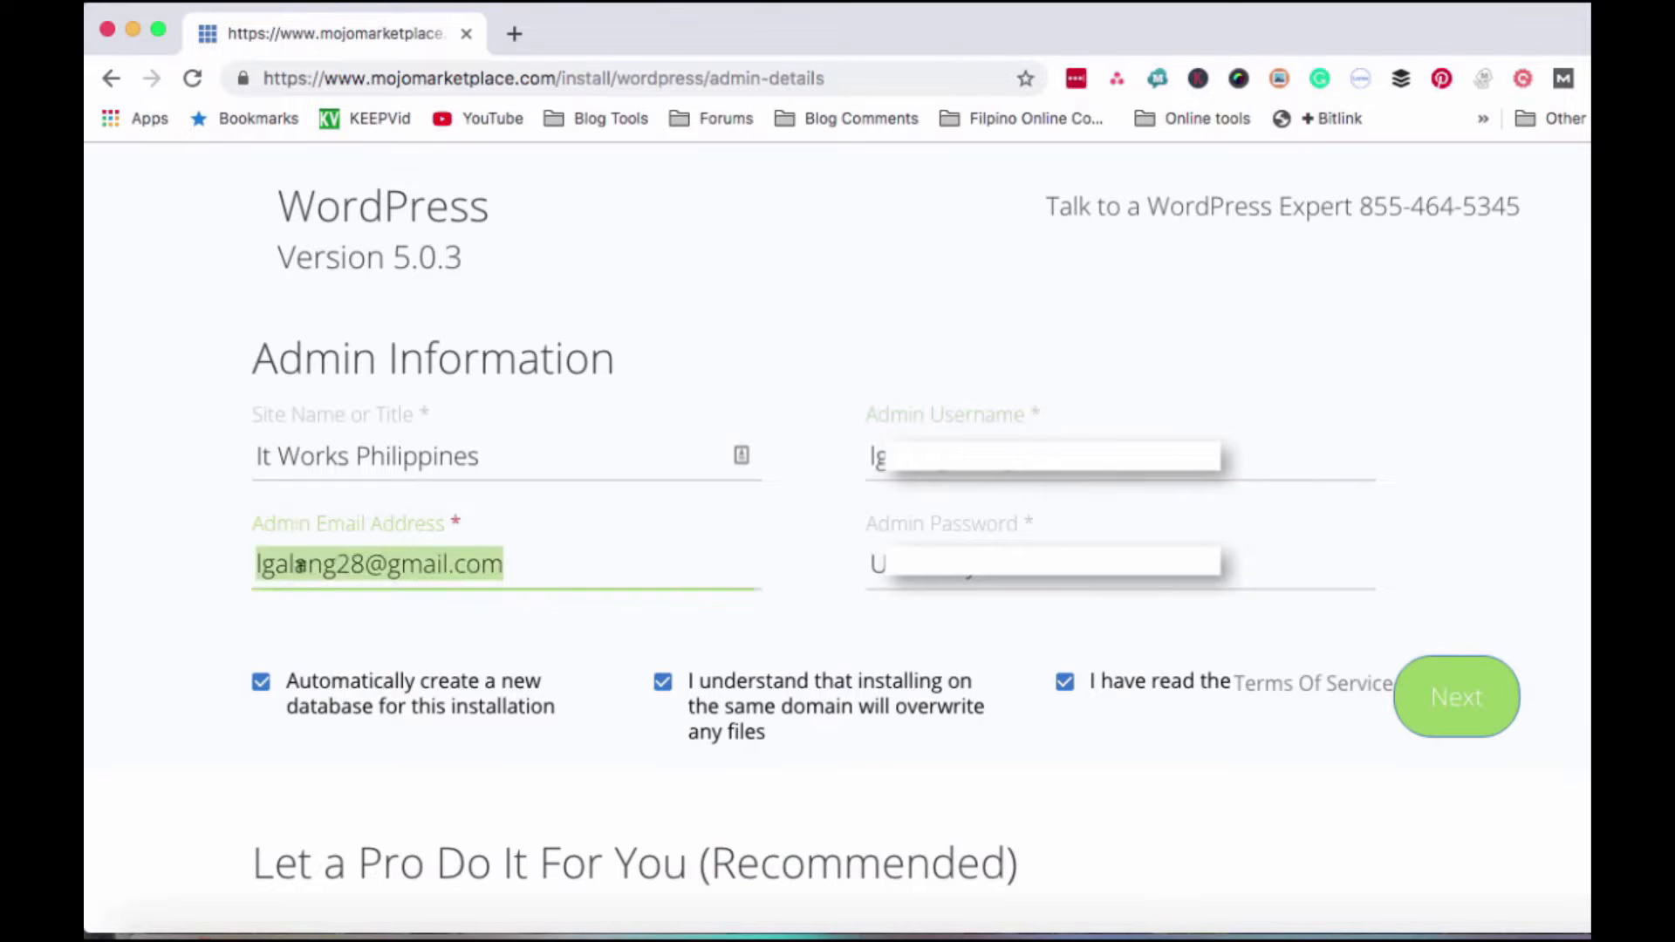
pyautogui.press('super+v')
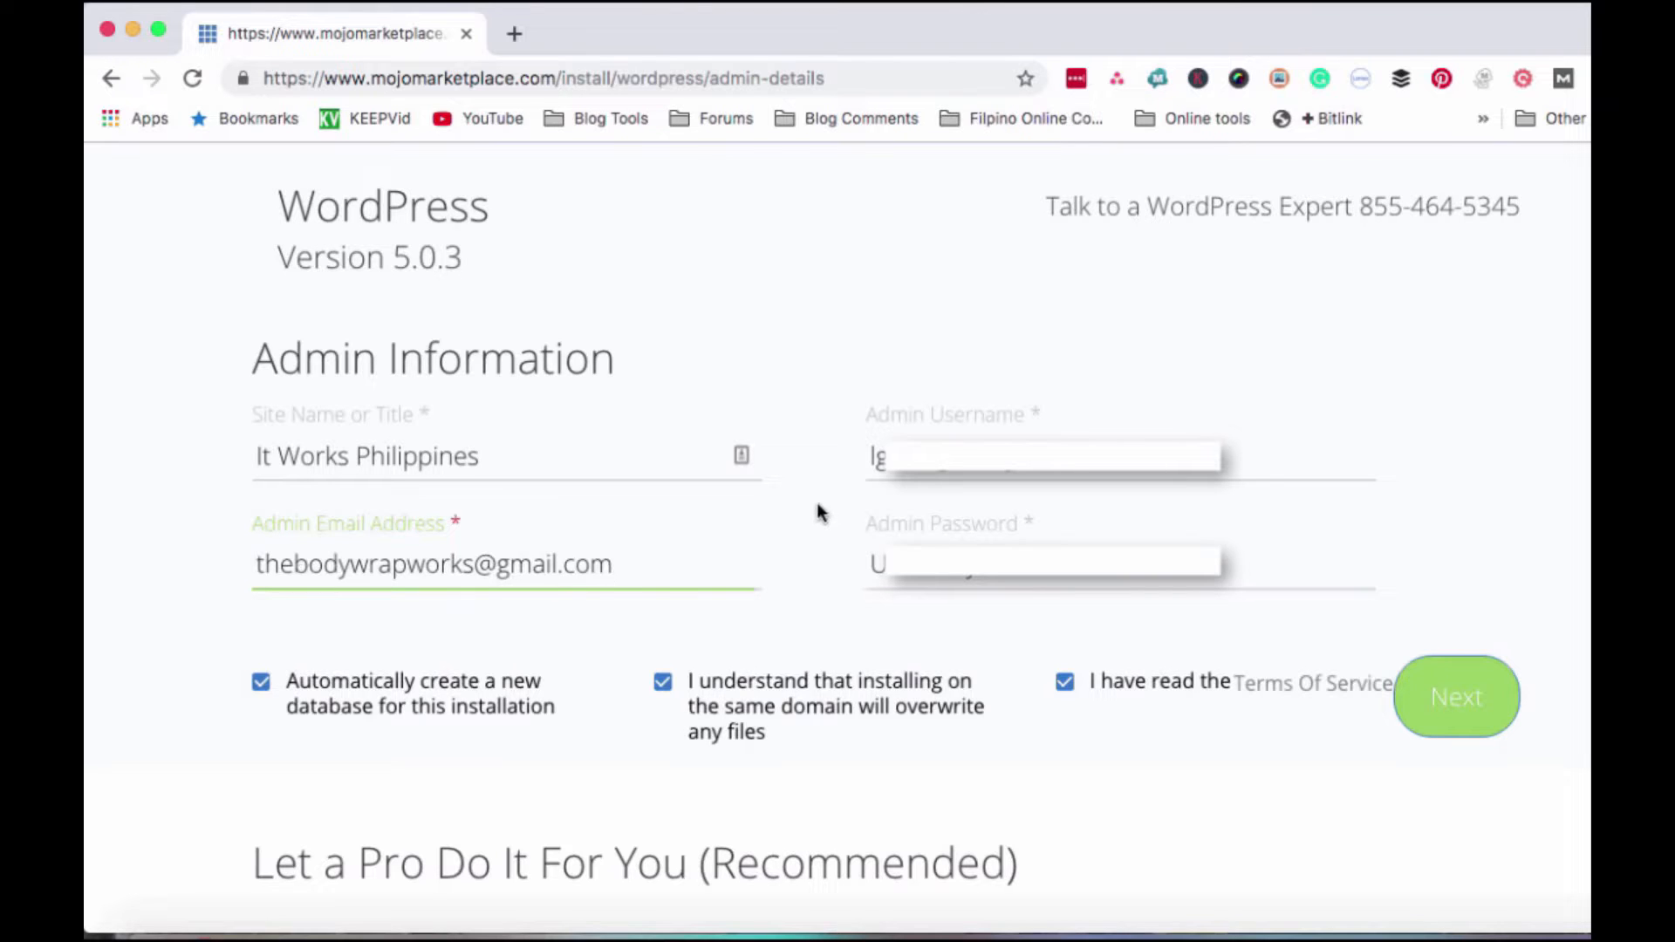
pyautogui.moveTo(1124, 458); pyautogui.dragTo(779, 474)
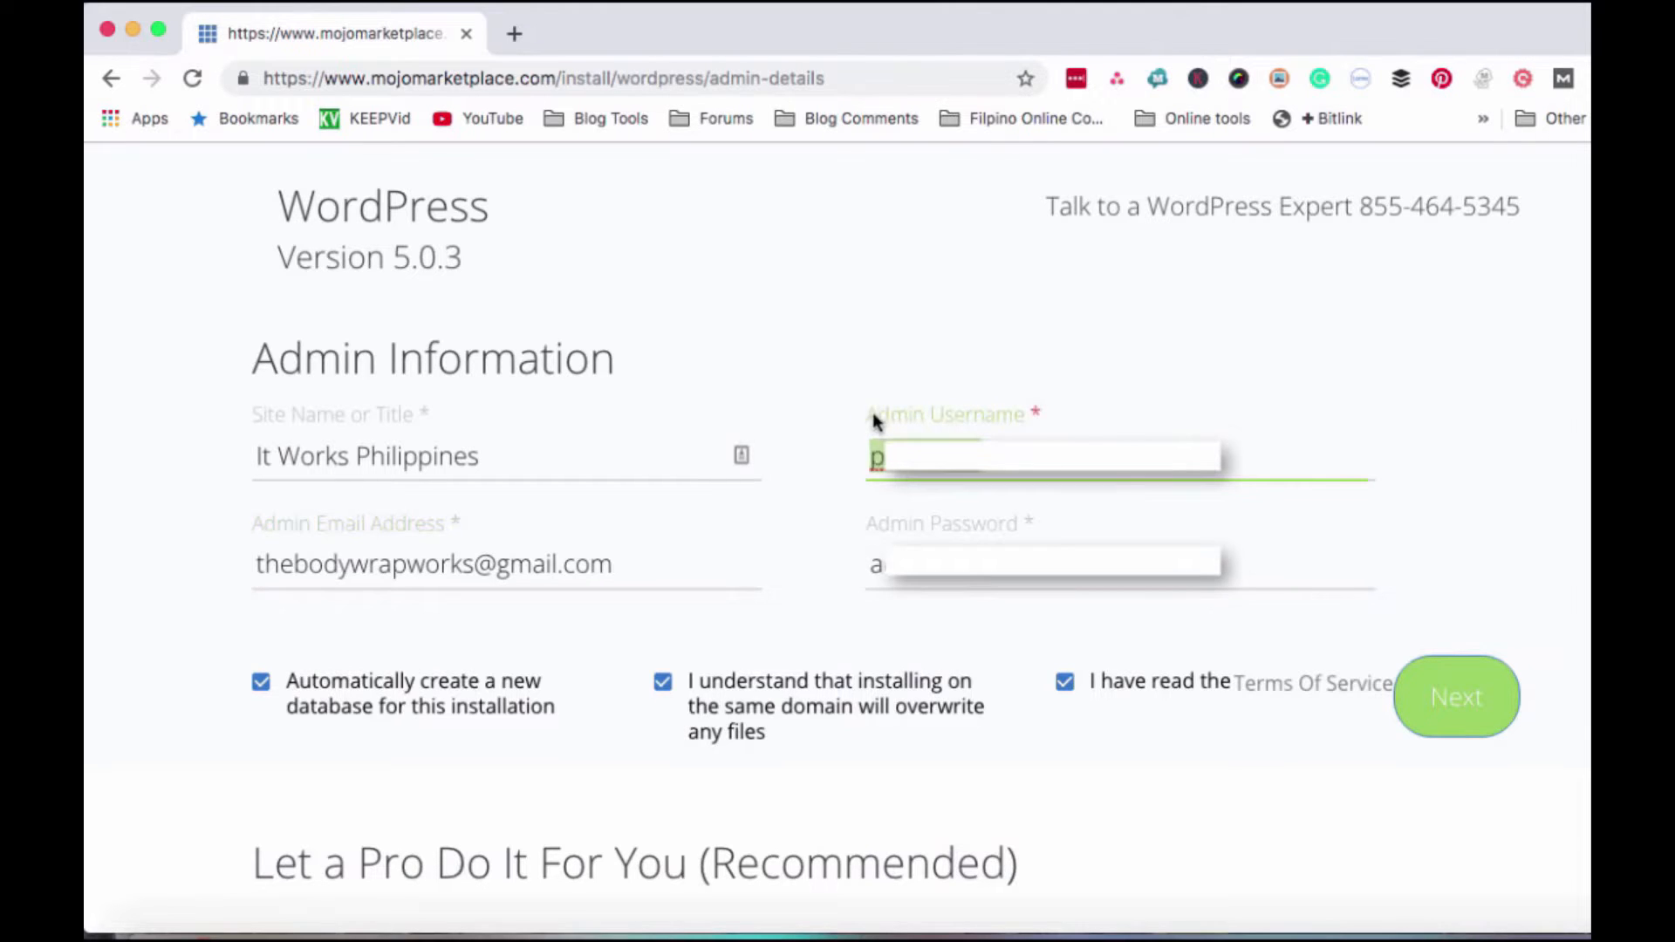
pyautogui.click(982, 456)
pyautogui.press('Tab')
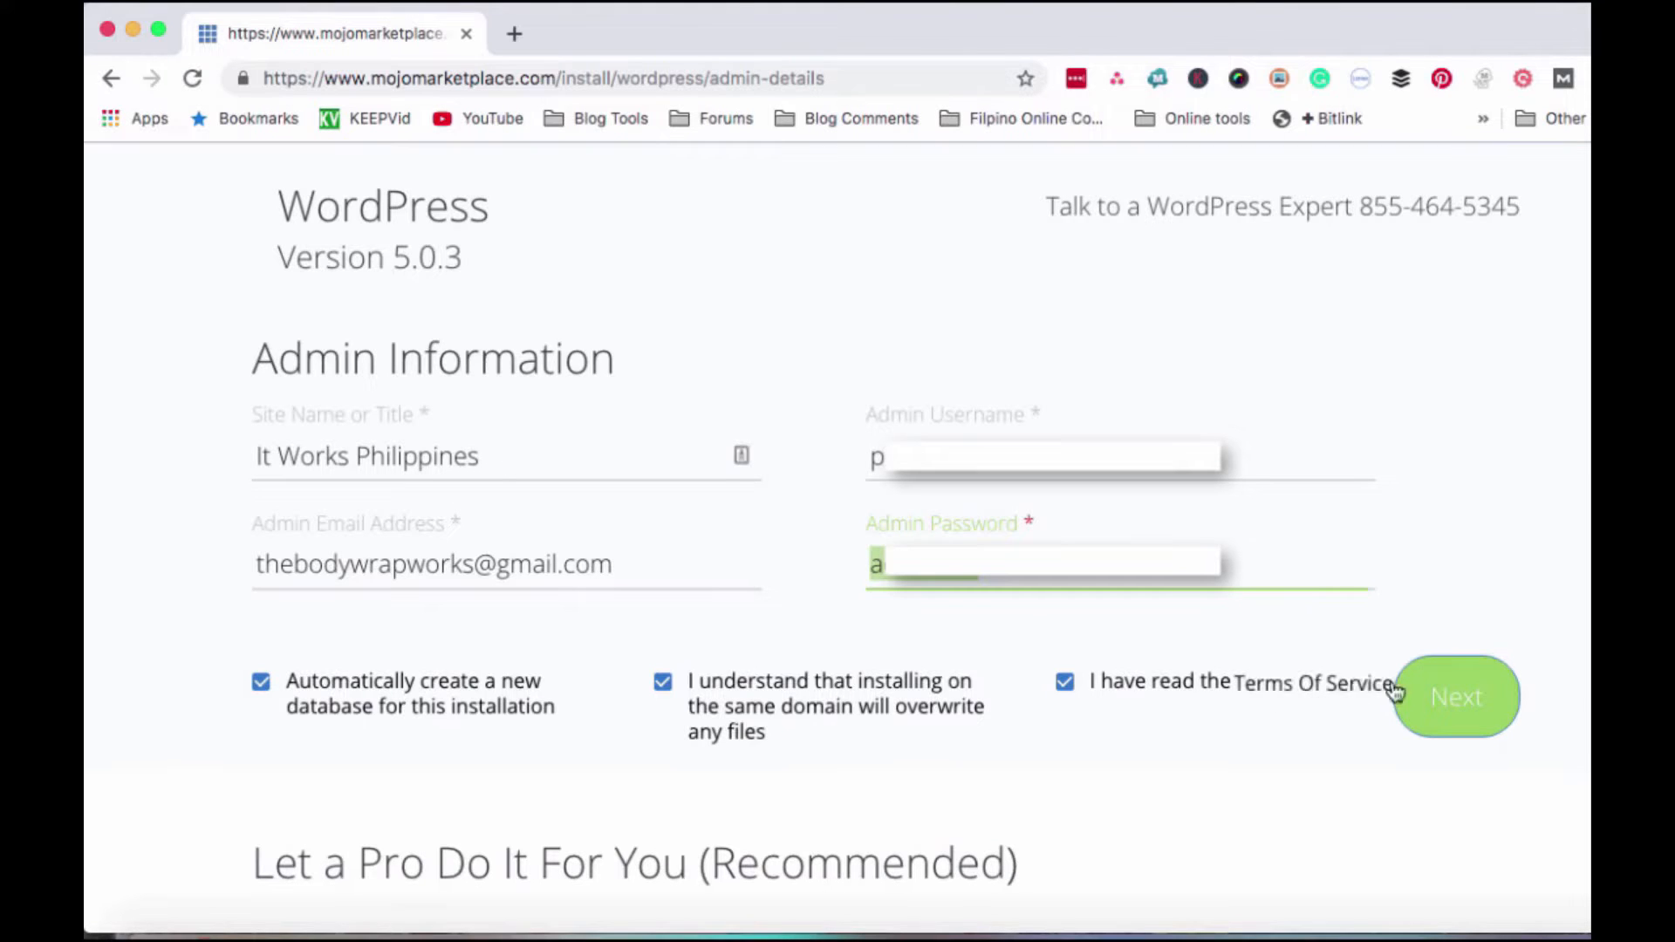
# Step: Submit the admin information with all three checkboxes ticked to start the WordPress installation
pyautogui.scroll(-1, 1481, 674)
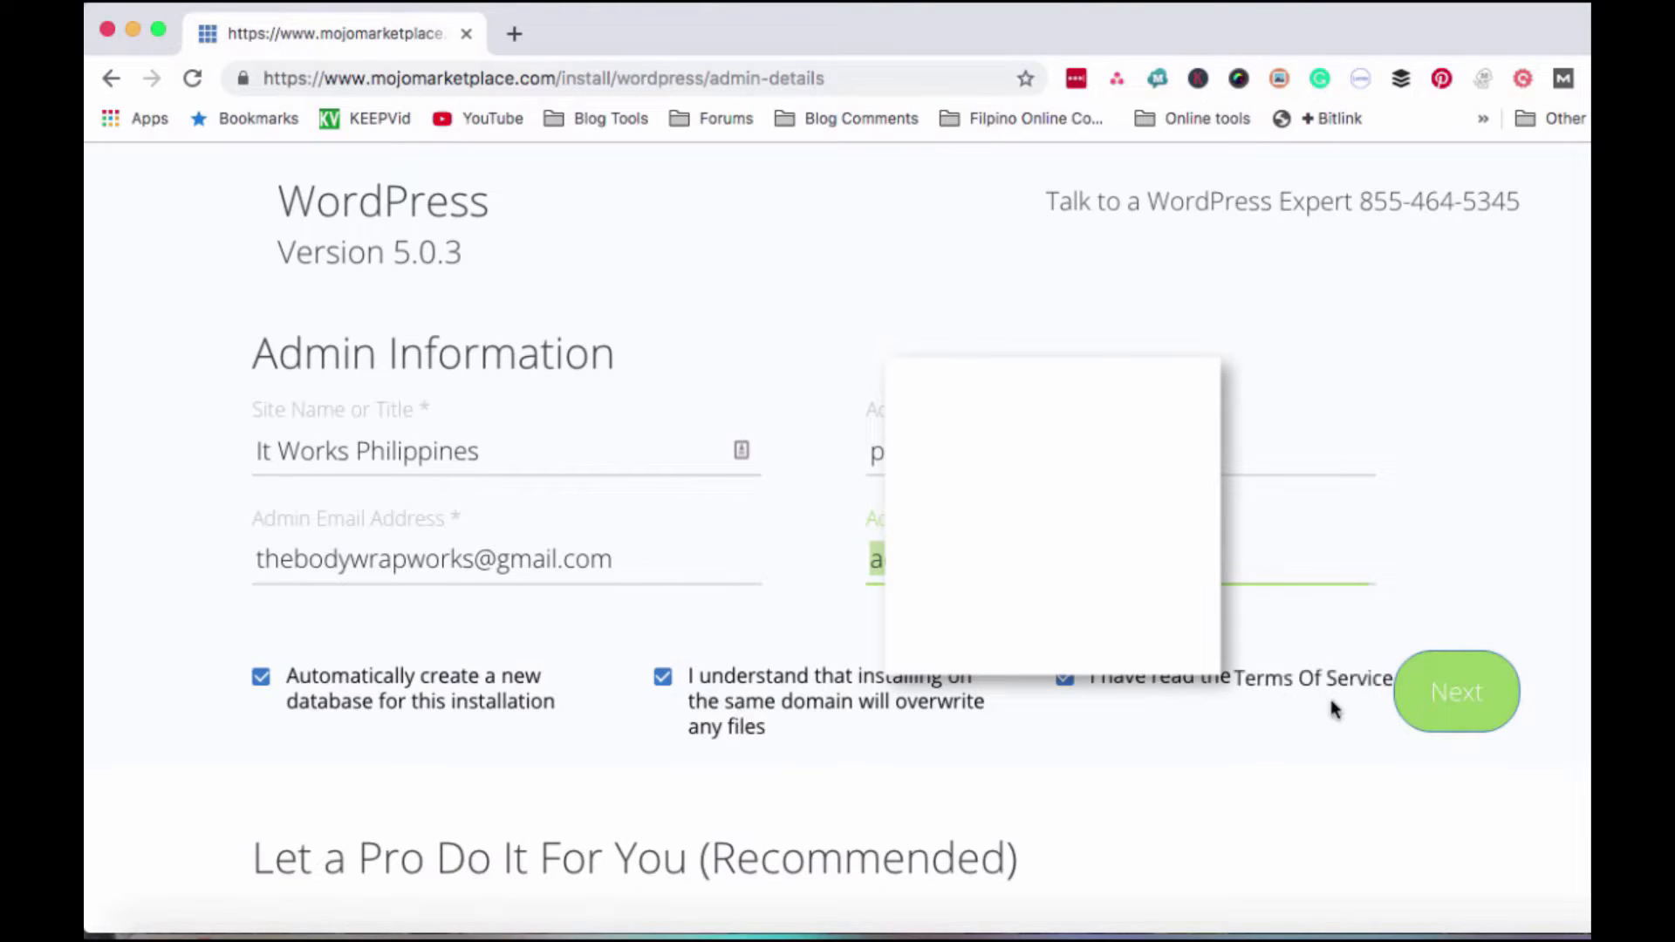
pyautogui.scroll(-1, 1335, 709)
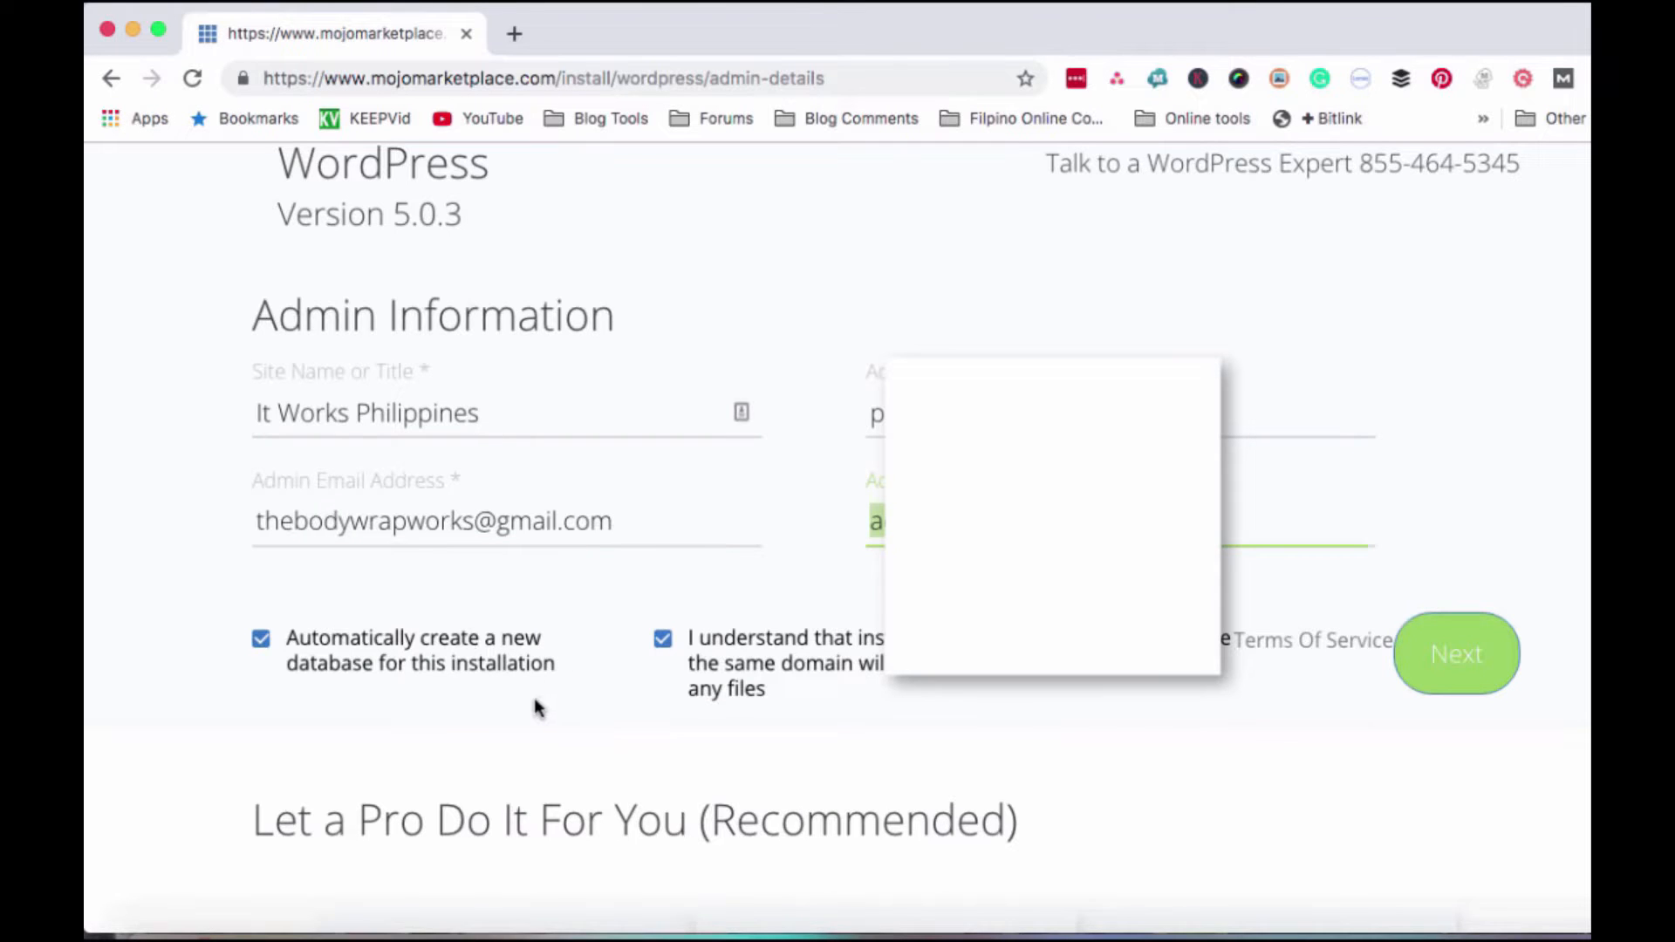
pyautogui.click(1444, 669)
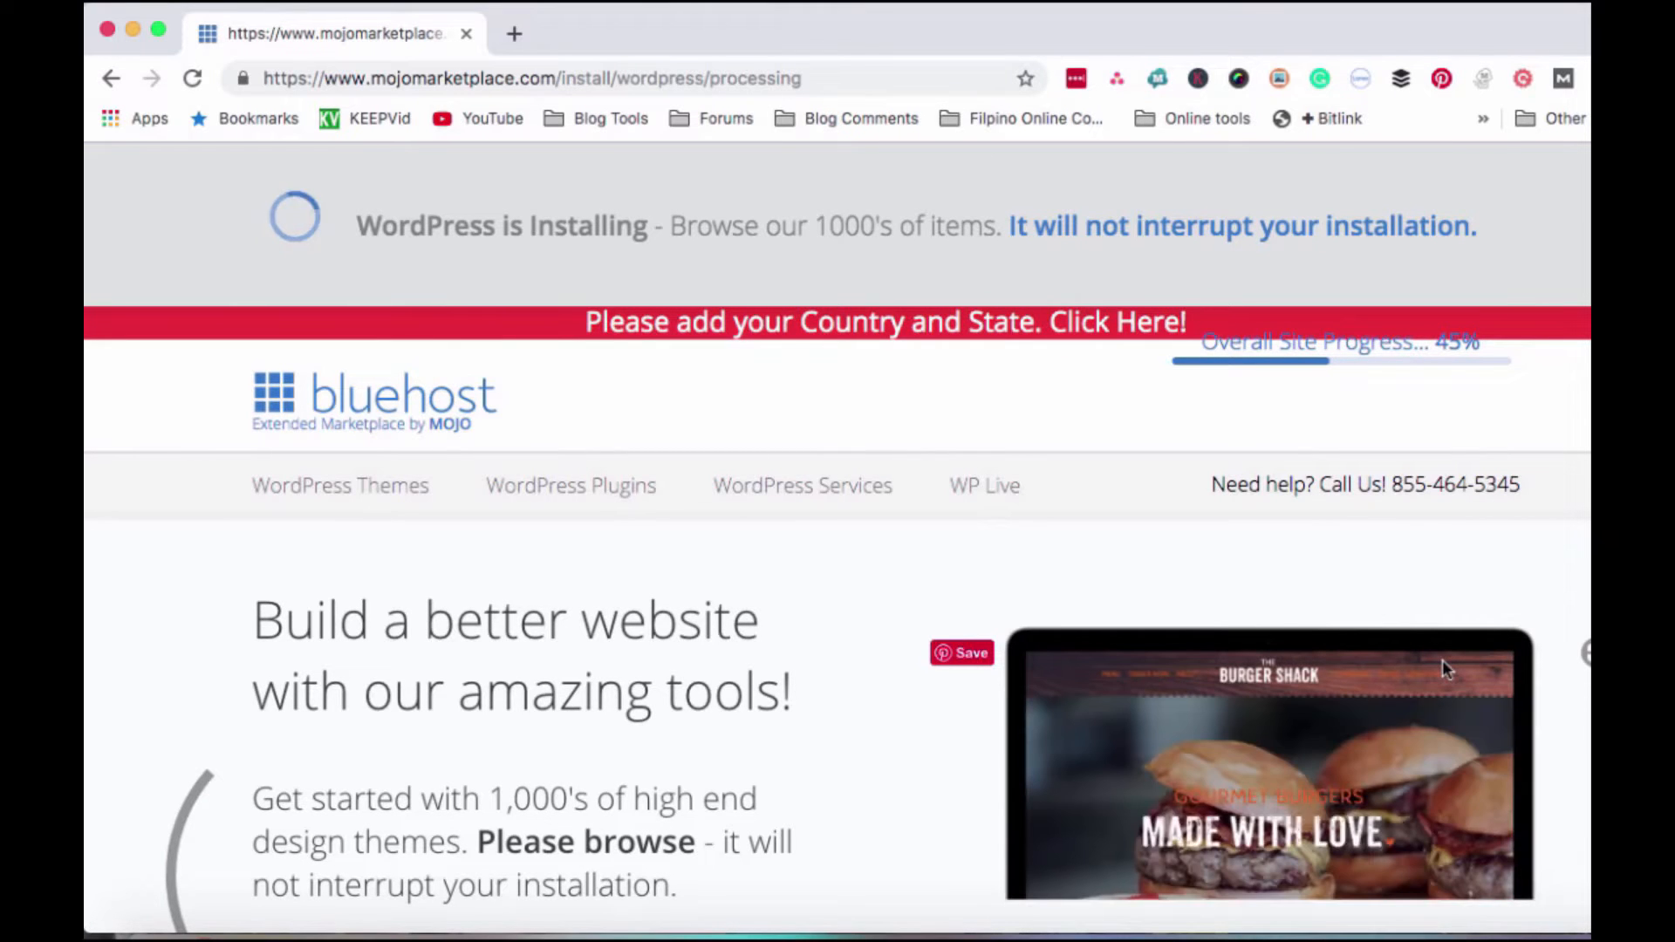
# Step: Open the credentials of the completed installation and check its domain, username and password
pyautogui.moveTo(1430, 344)
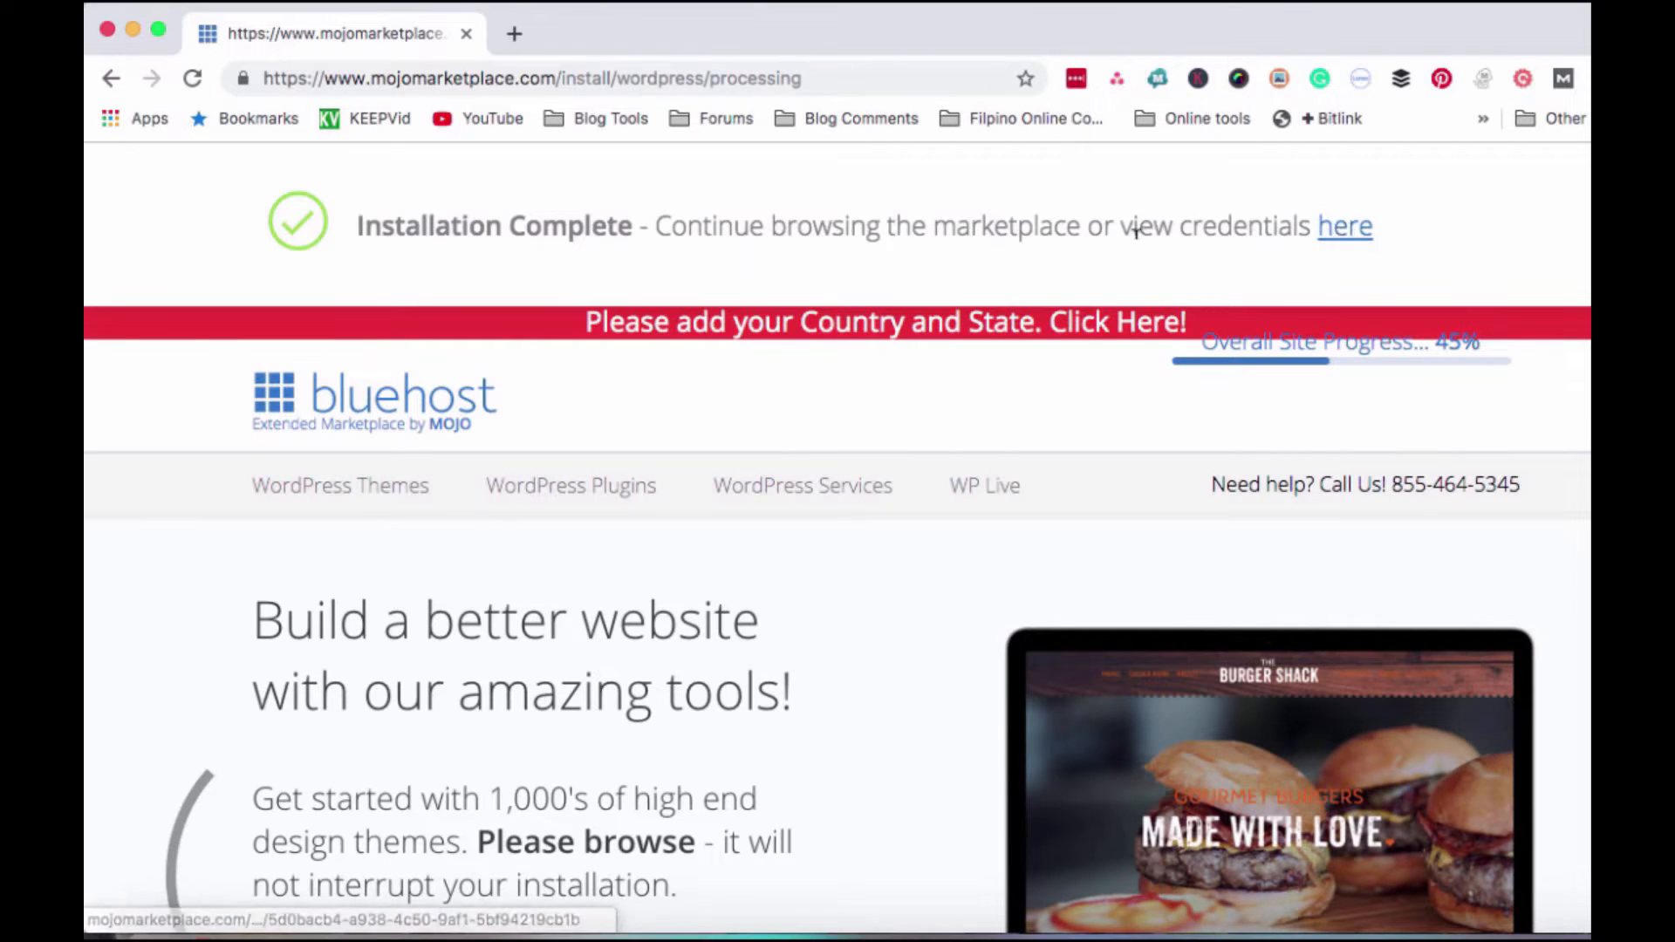
pyautogui.click(1348, 231)
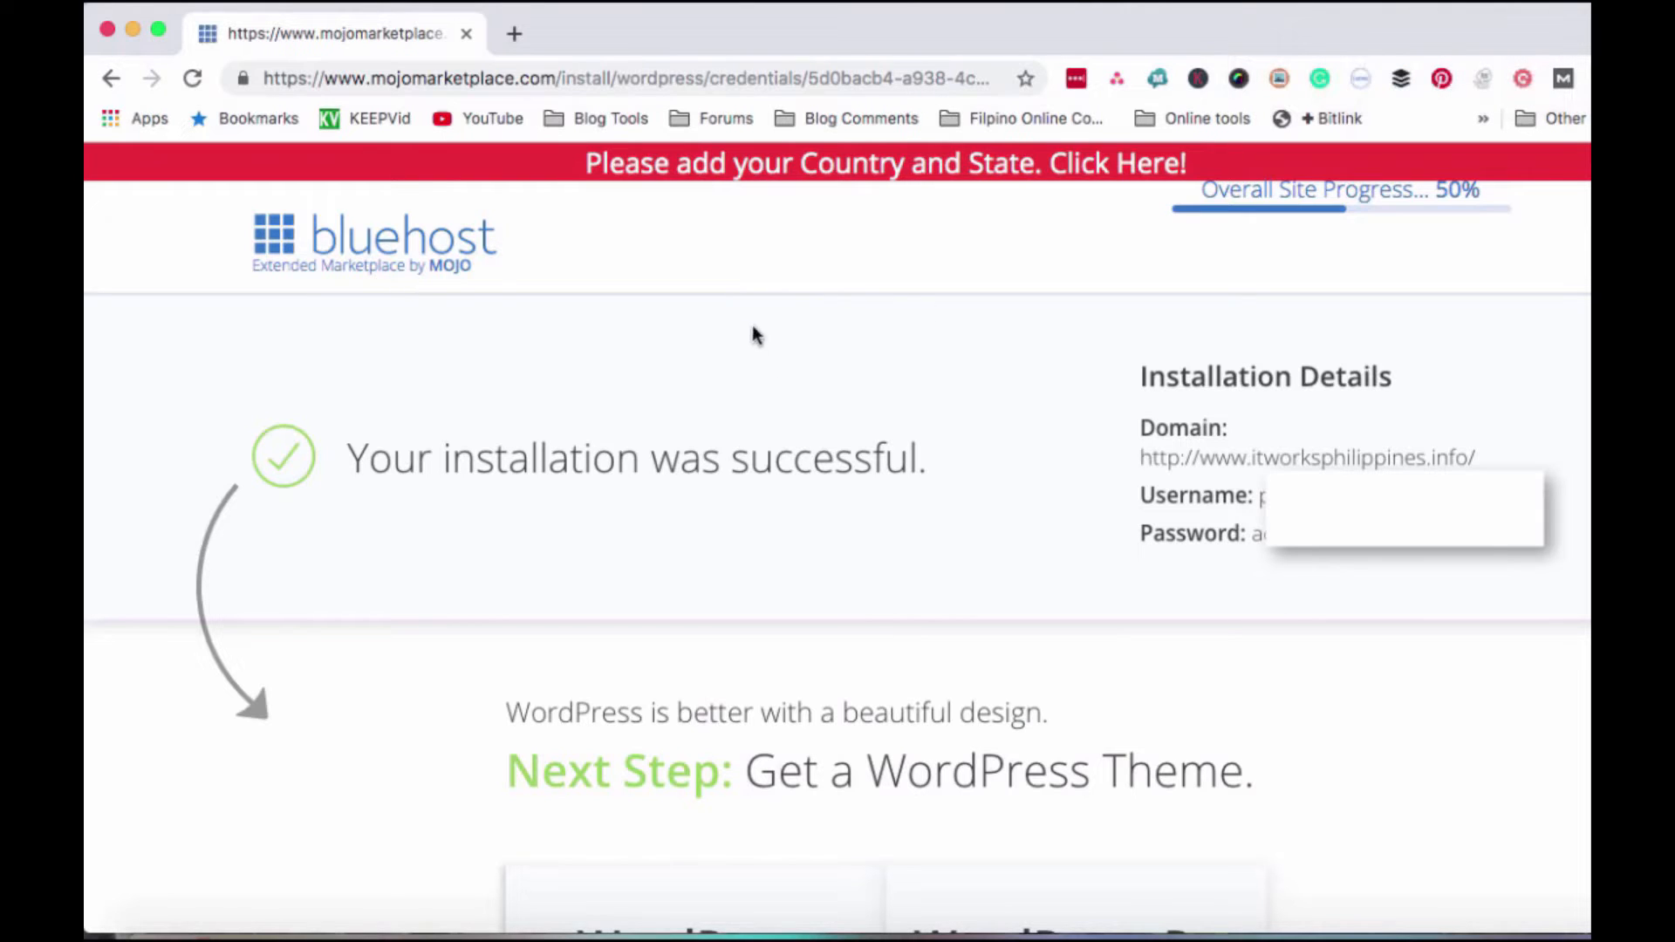
pyautogui.scroll(-1, 931, 342)
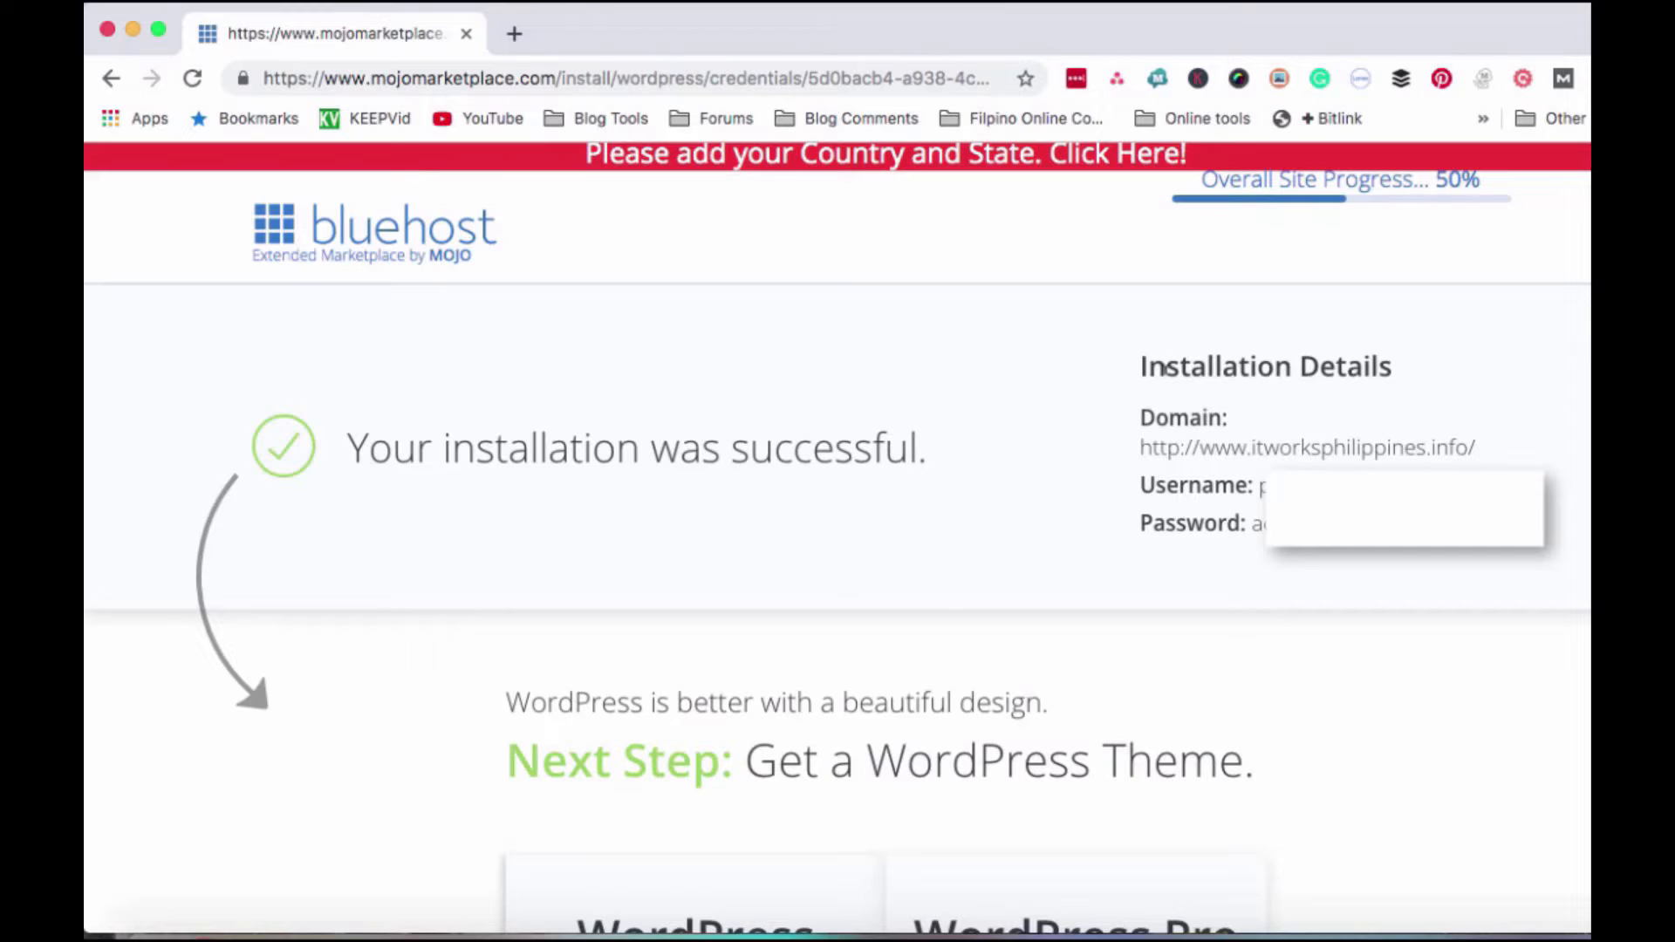
pyautogui.moveTo(1138, 359); pyautogui.dragTo(1400, 565)
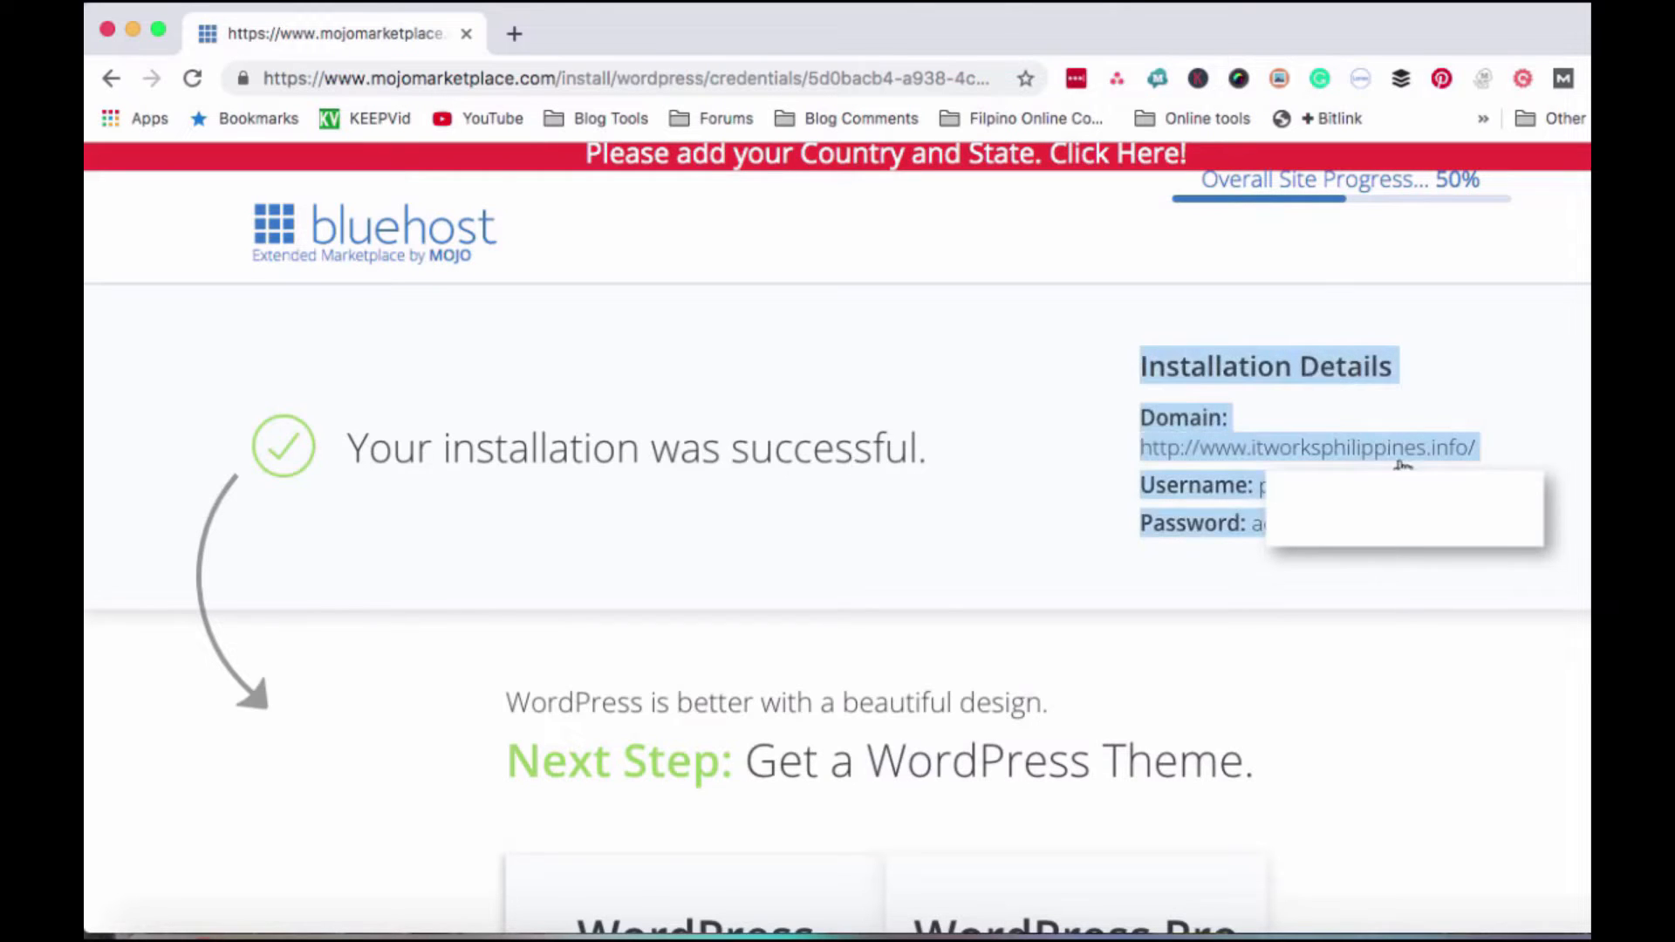
pyautogui.click(1186, 449)
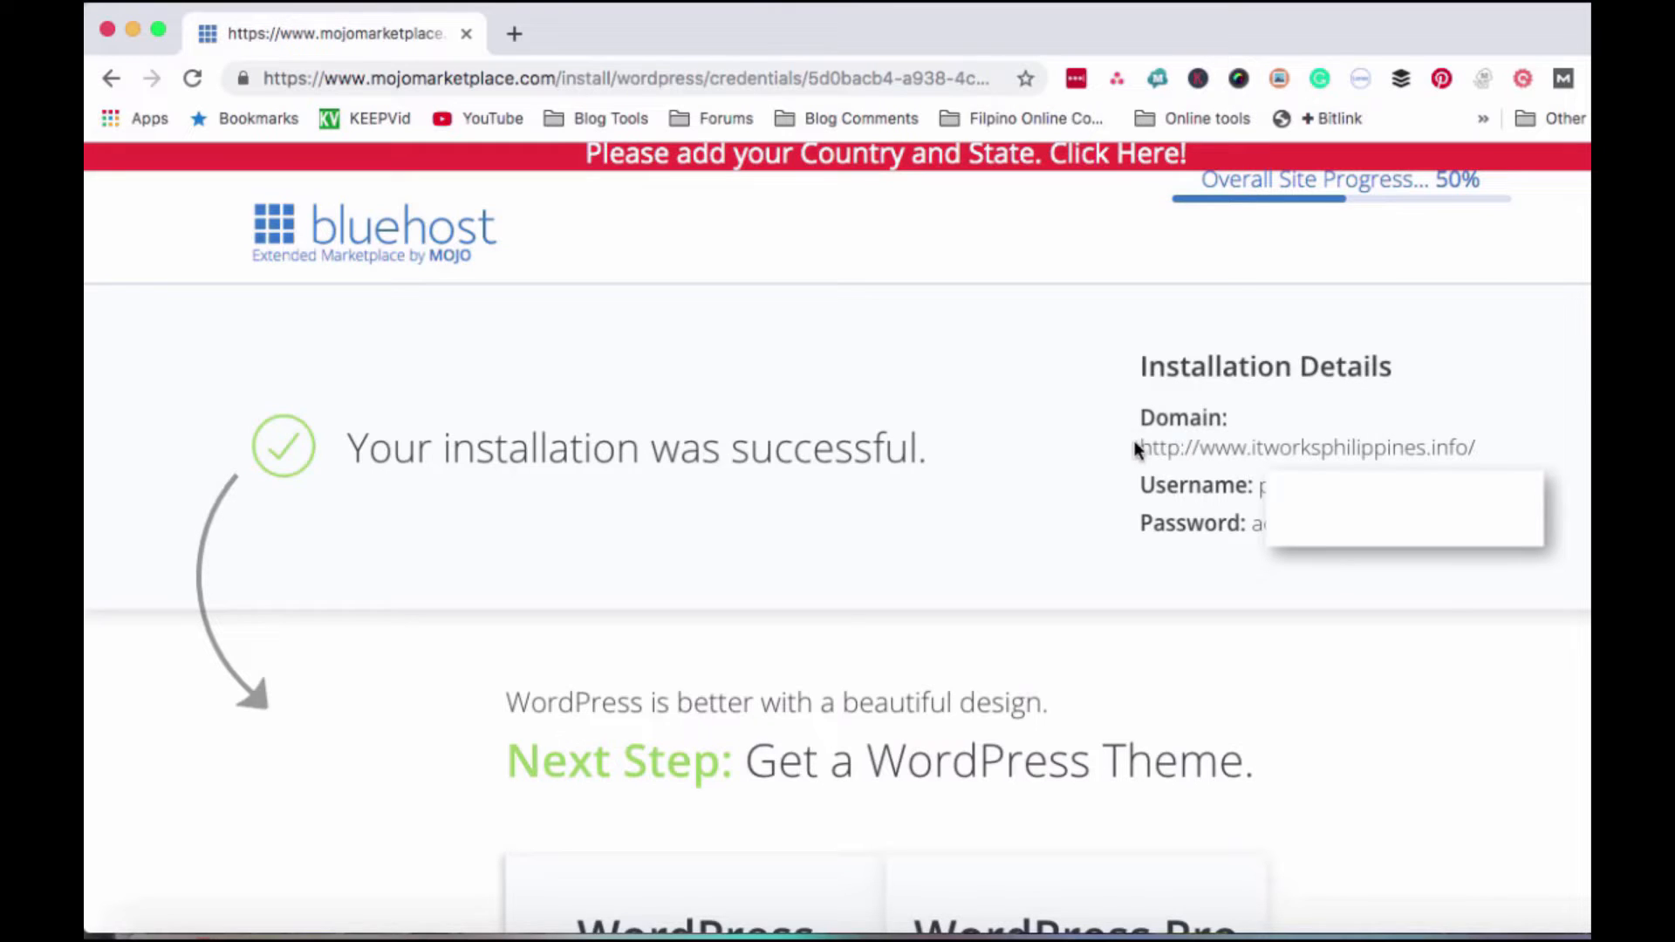
pyautogui.doubleClick(1260, 487)
pyautogui.doubleClick(1256, 523)
# Step: Review the WordPress Themes and WordPress Pro offers below the installation details
pyautogui.scroll(-5, 837, 537)
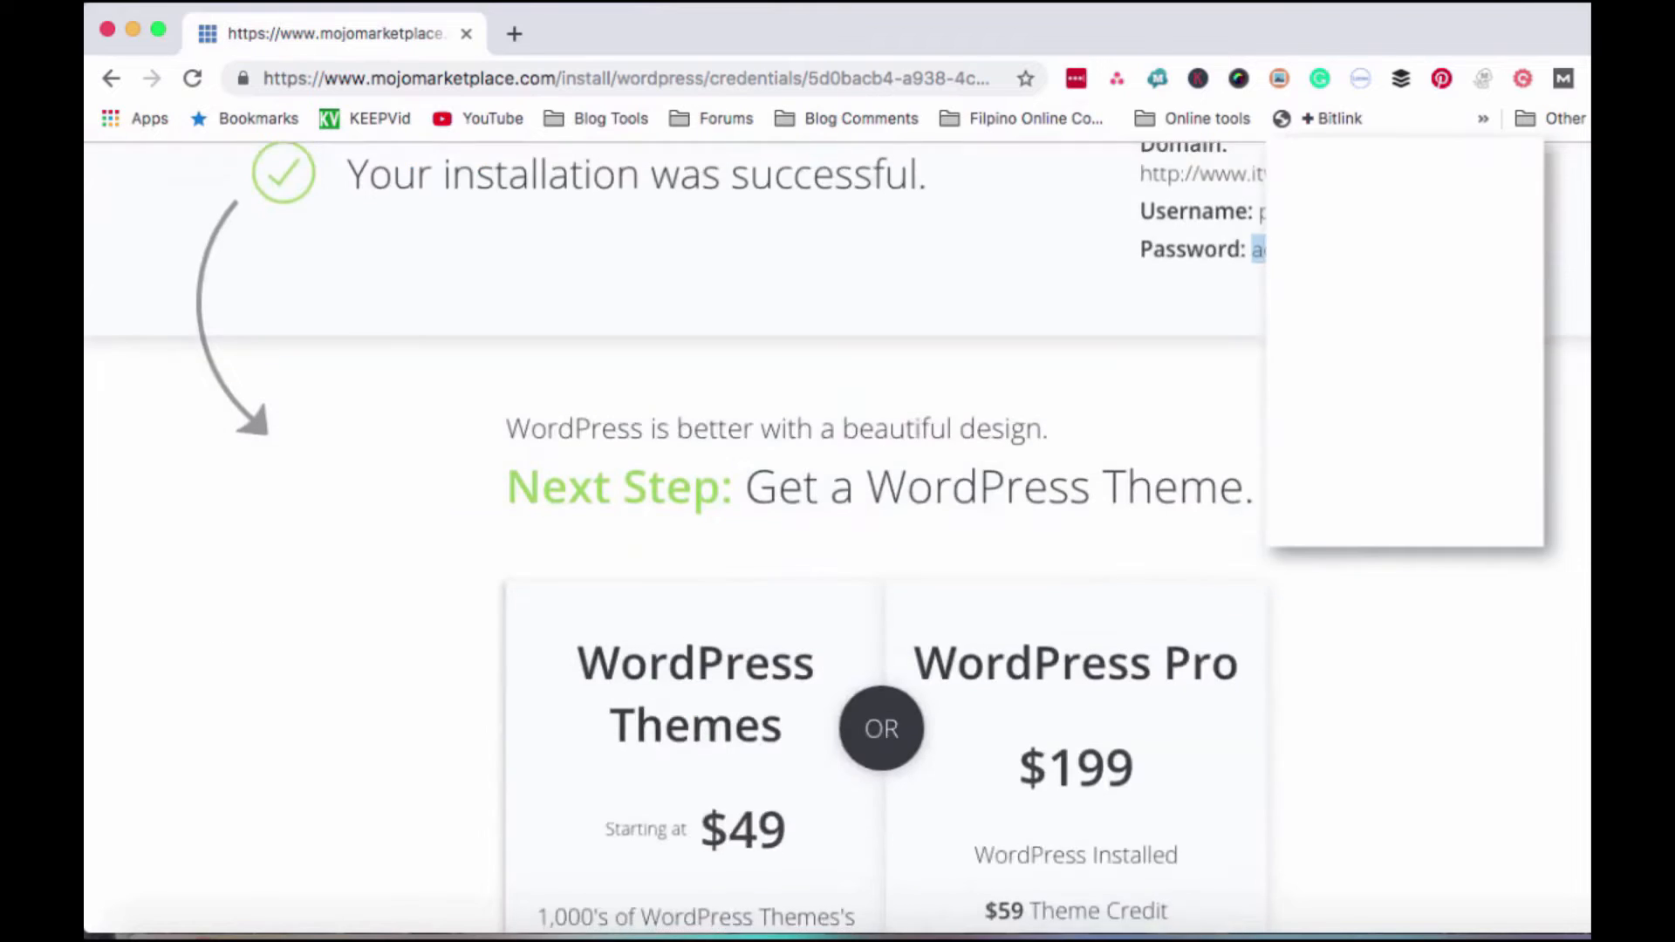
pyautogui.scroll(-4, 882, 501)
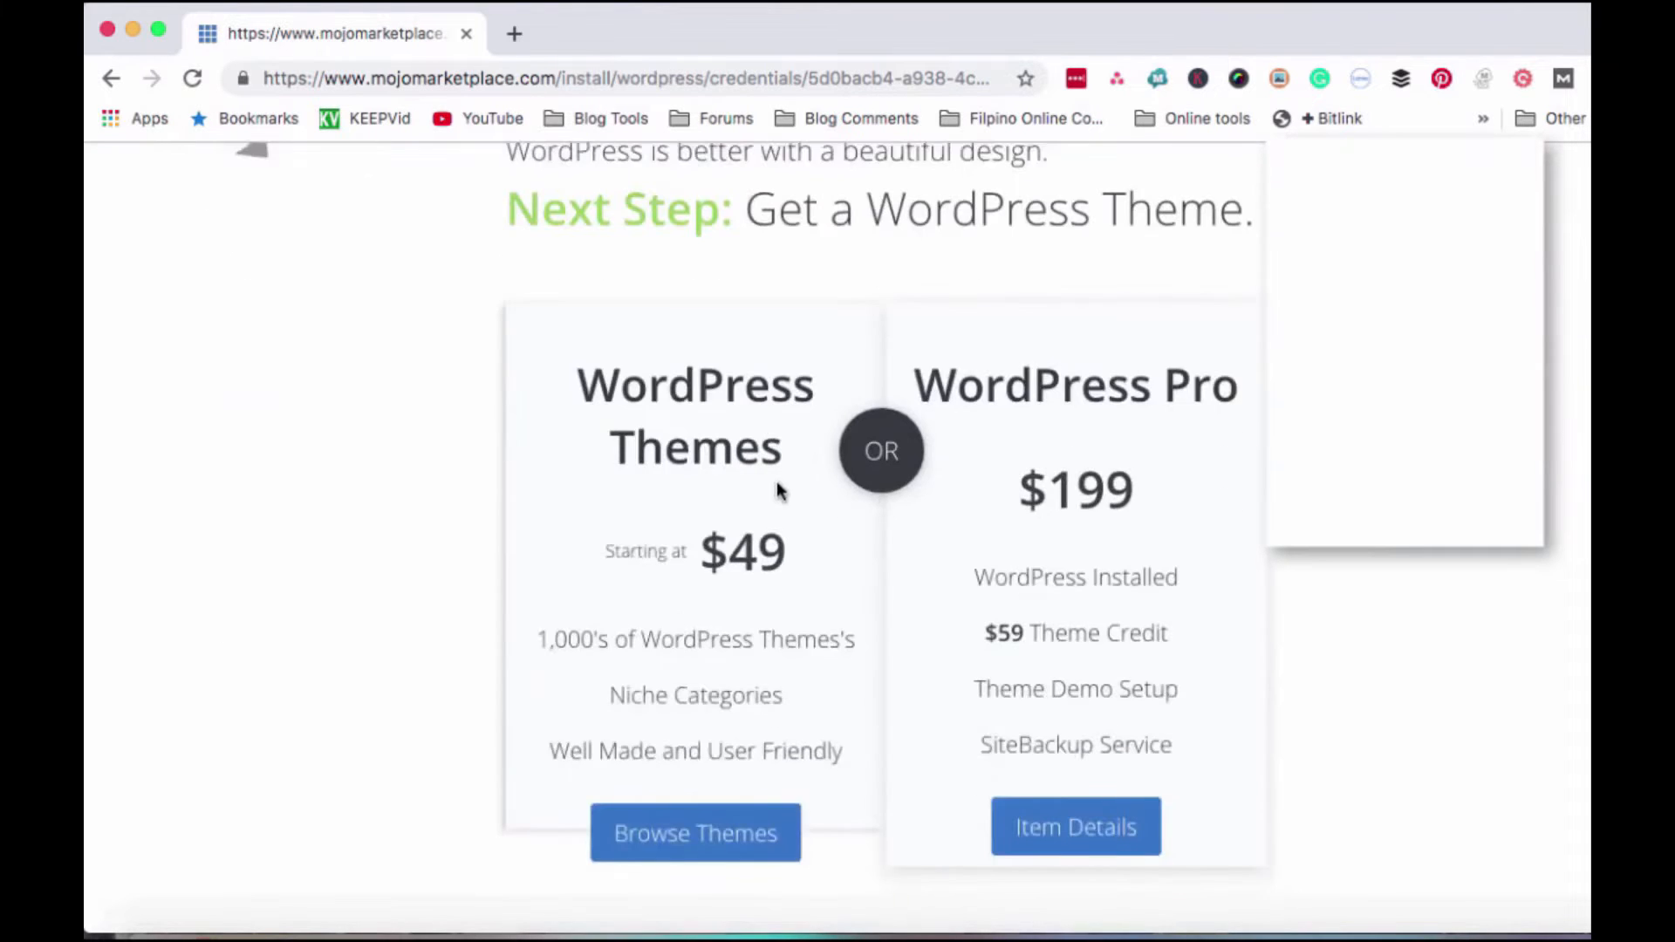
pyautogui.scroll(-1, 778, 492)
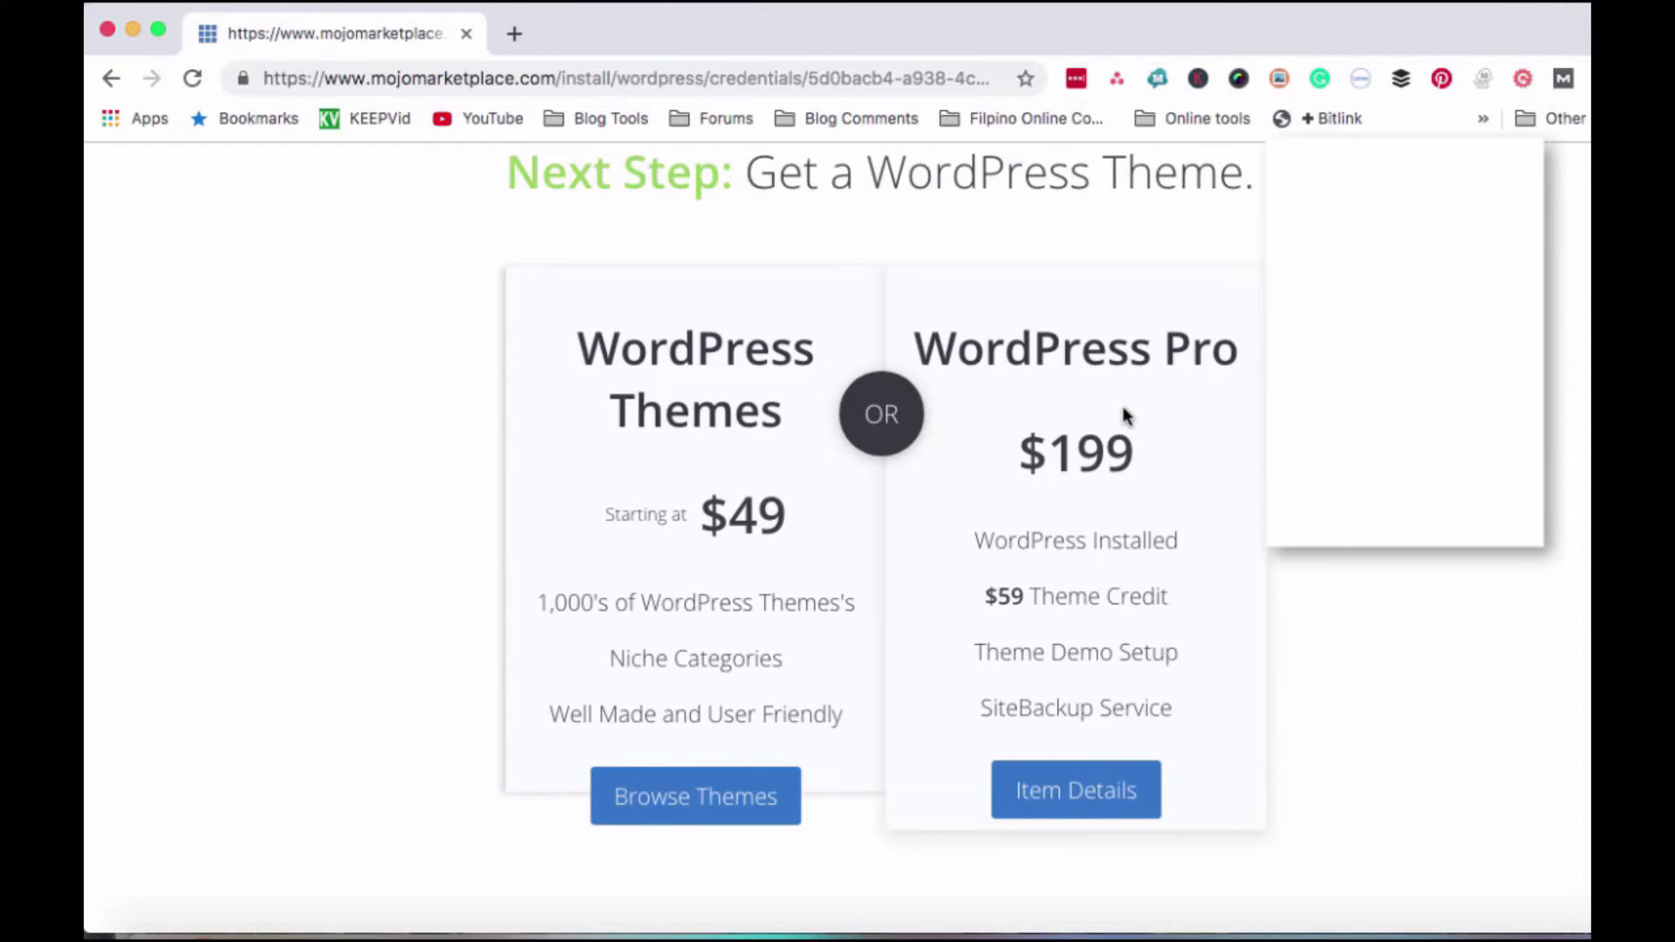
pyautogui.scroll(-1, 1151, 479)
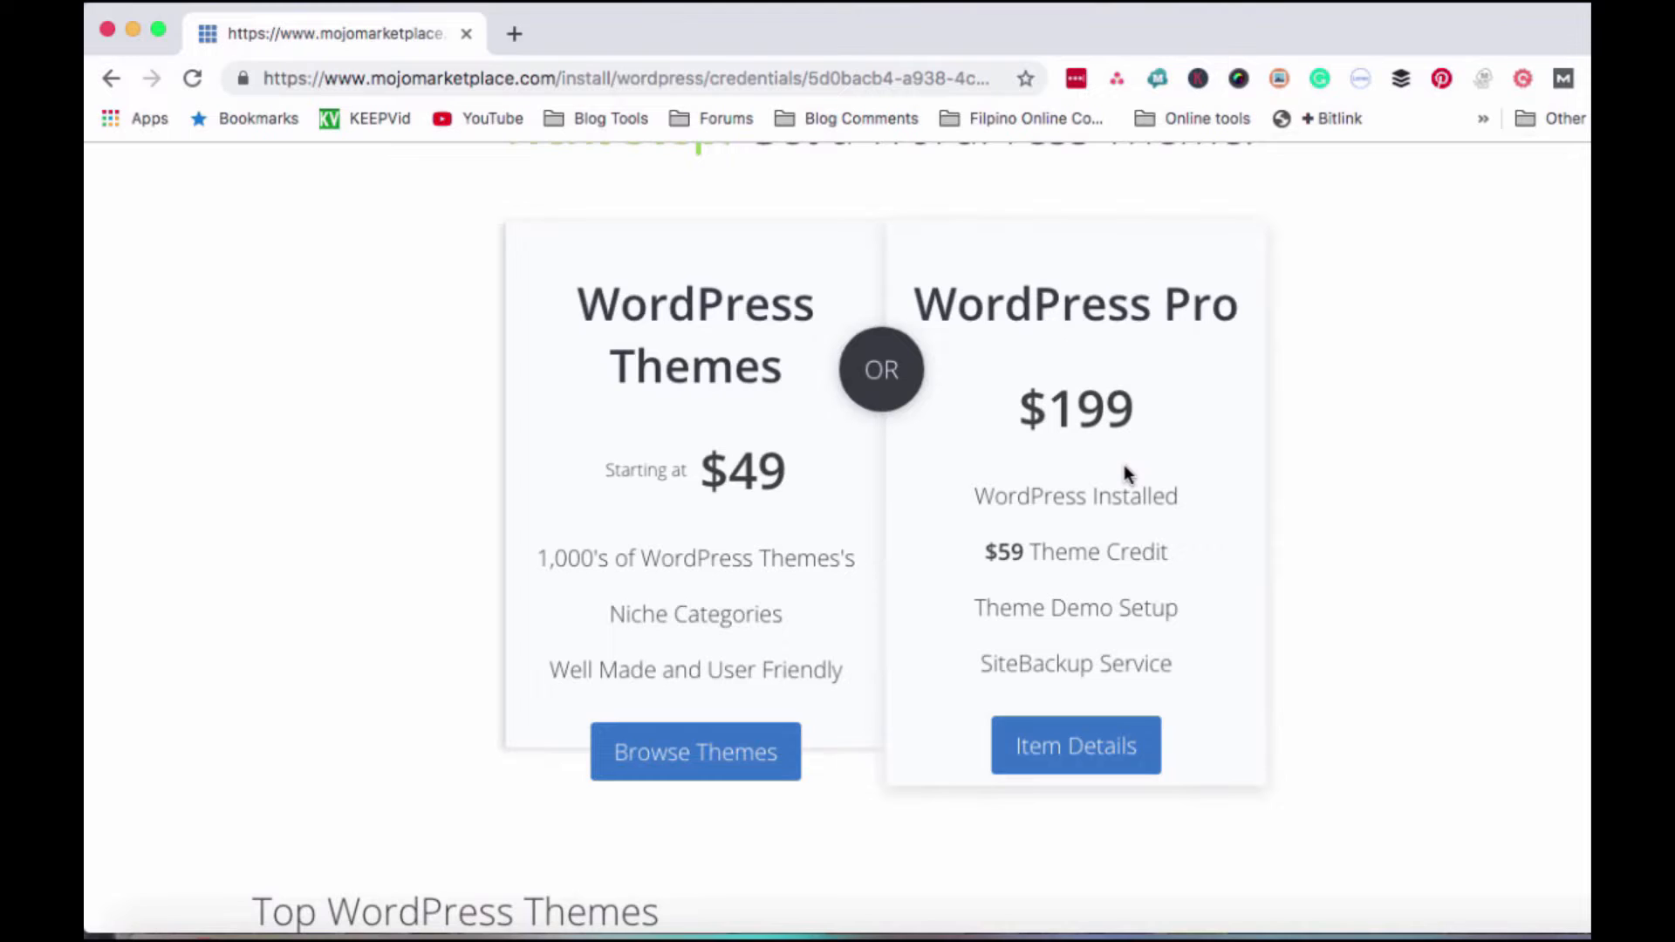
# Step: Check the starting price of the WordPress Themes offer and the start of the Top WordPress Themes list
pyautogui.scroll(-1, 1123, 473)
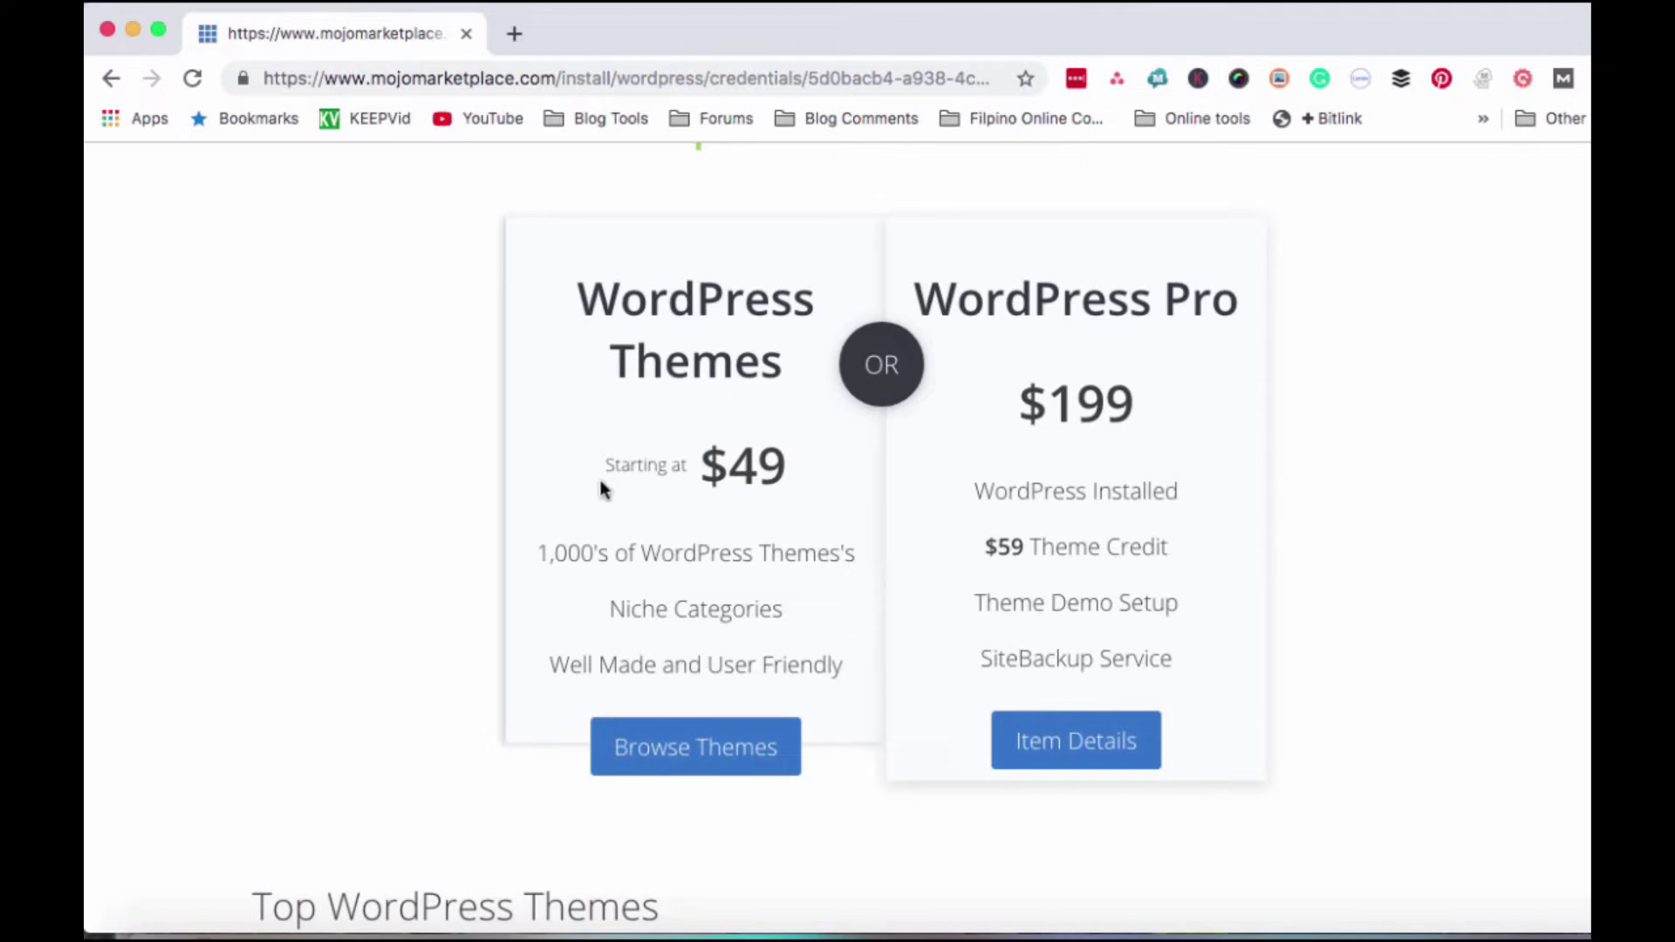
pyautogui.moveTo(700, 462); pyautogui.dragTo(797, 469)
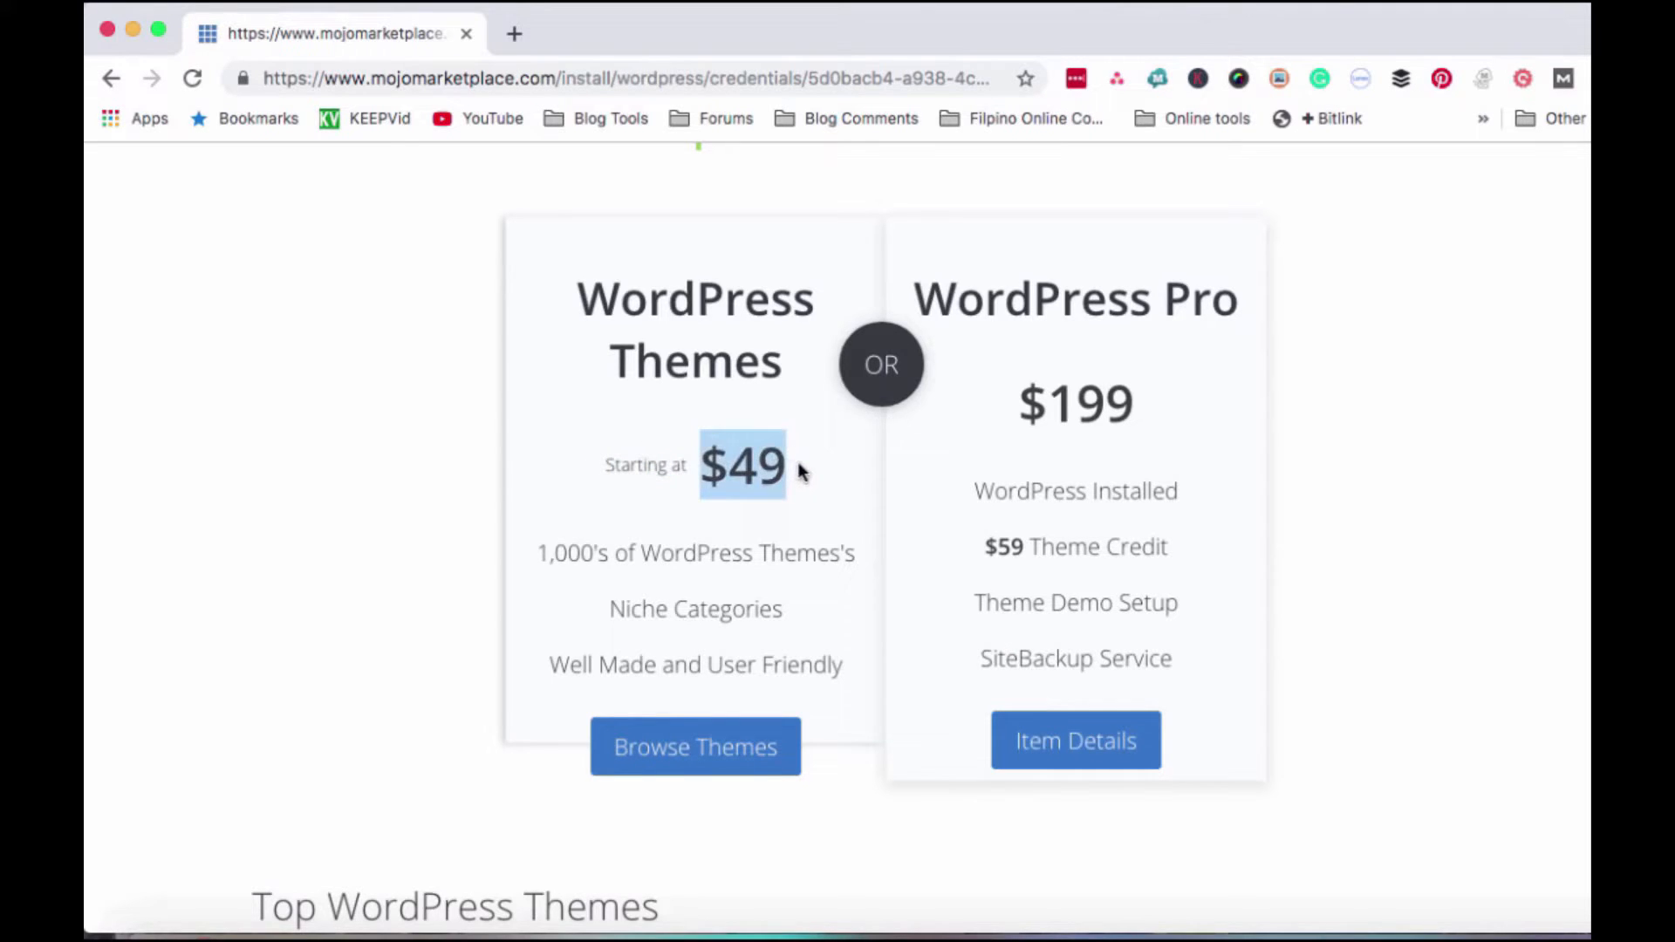
pyautogui.scroll(-1, 780, 471)
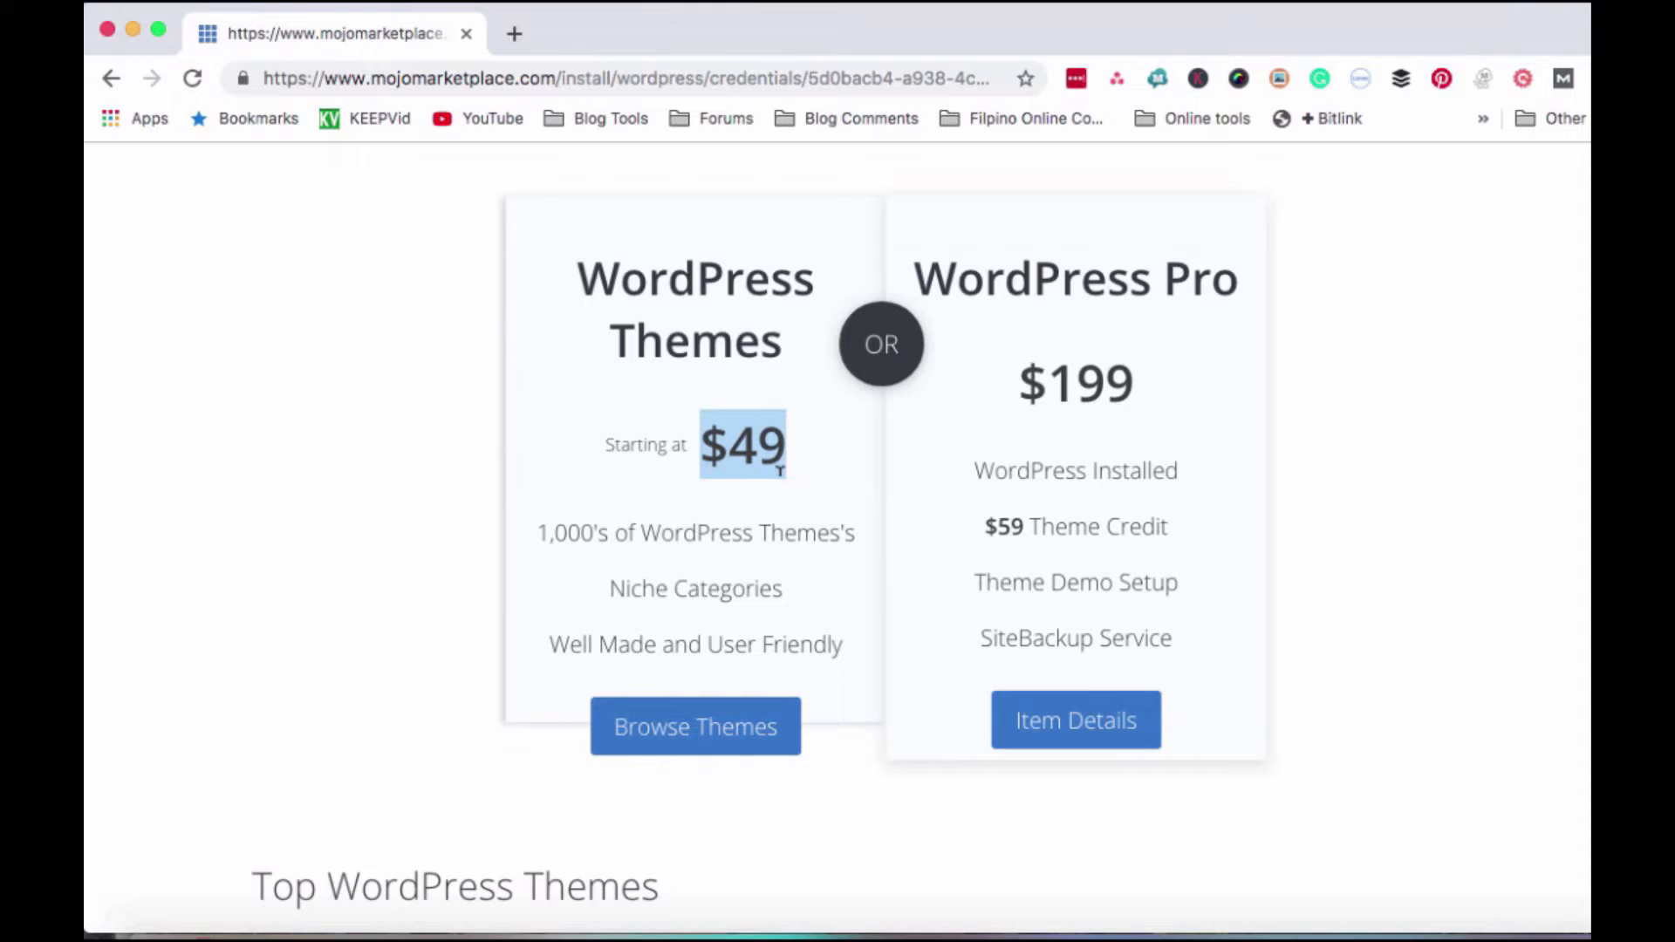
pyautogui.scroll(-1, 658, 506)
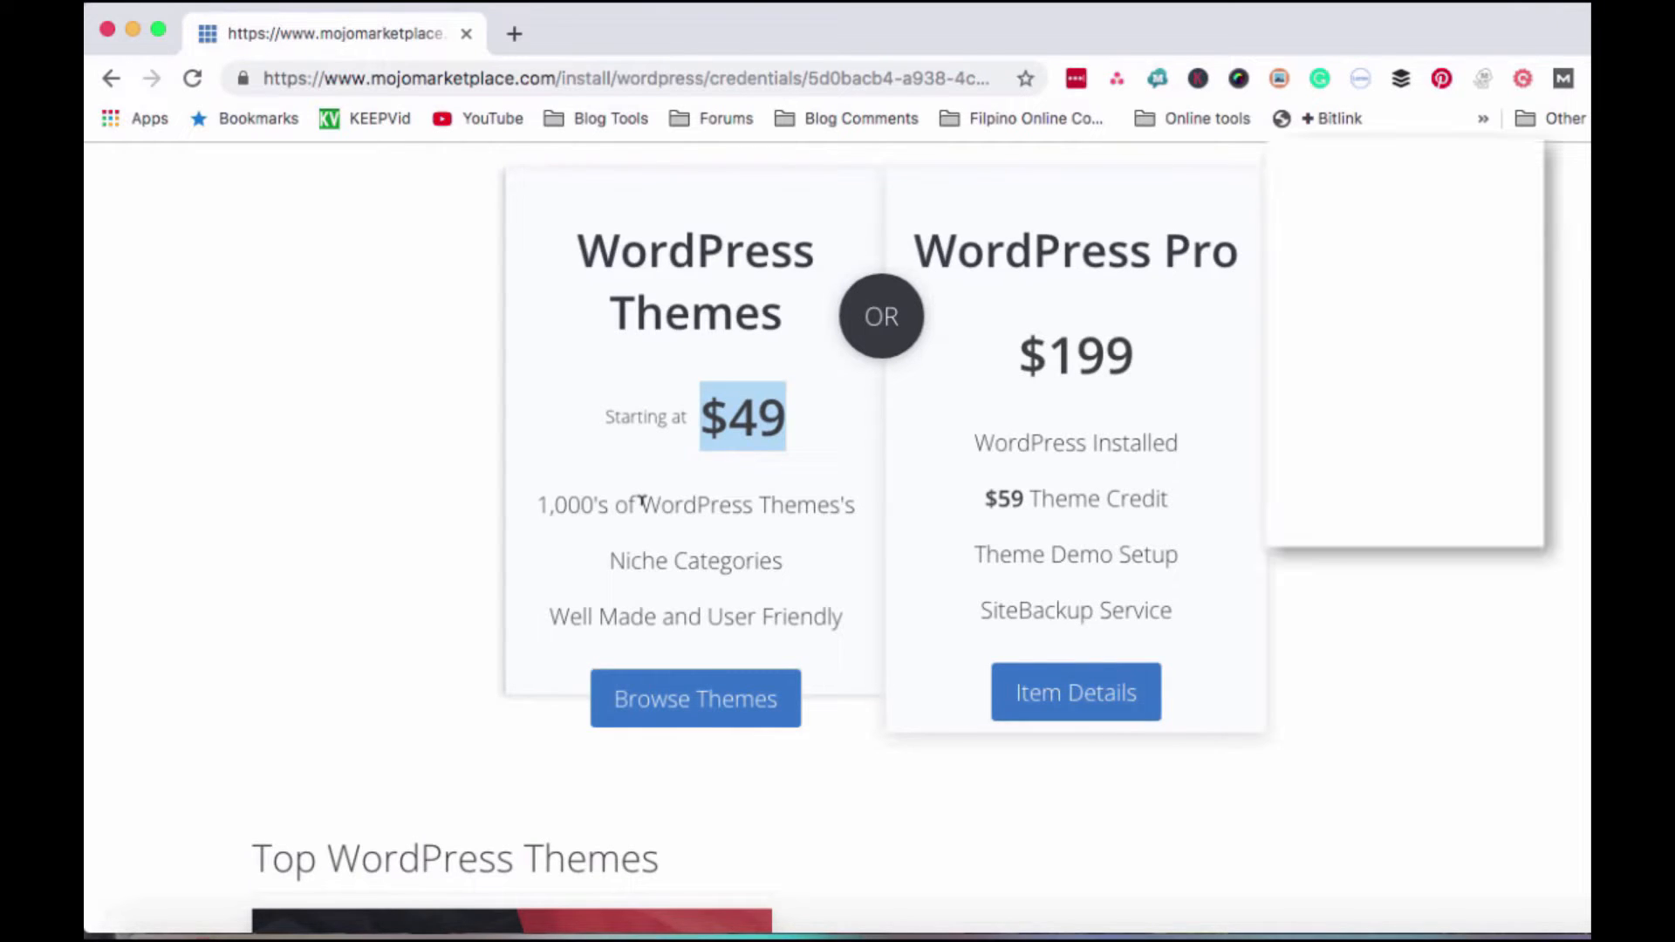
pyautogui.scroll(-3, 650, 506)
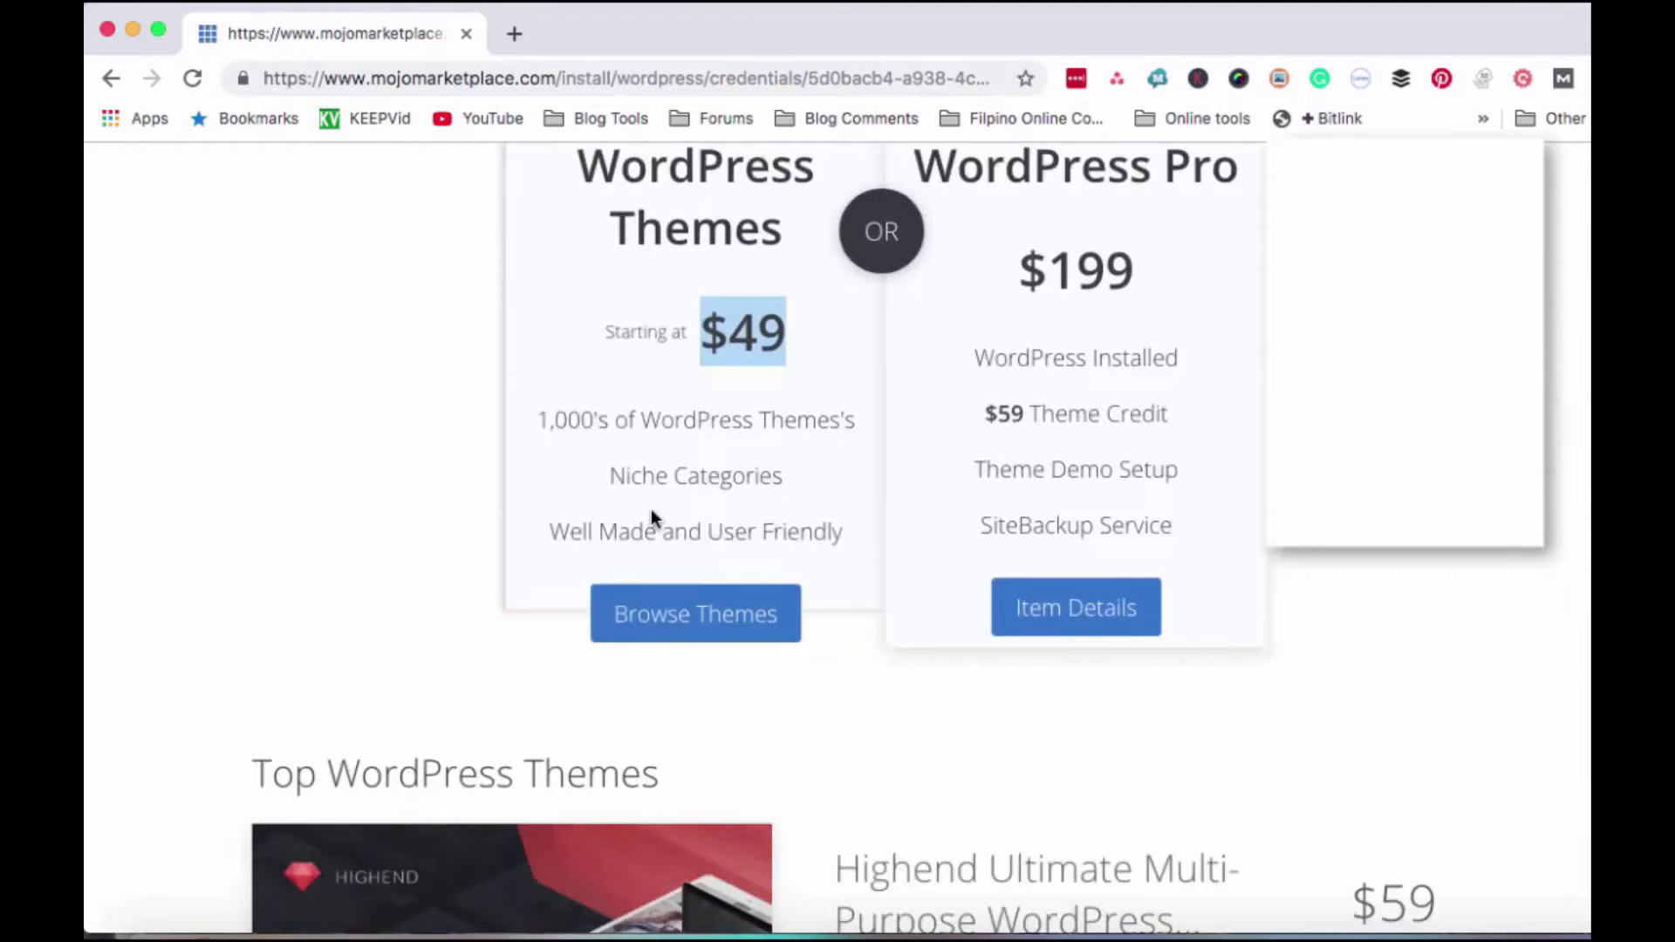
# Step: Return to the installation details and open the new site's WordPress admin login page
pyautogui.scroll(10, 651, 517)
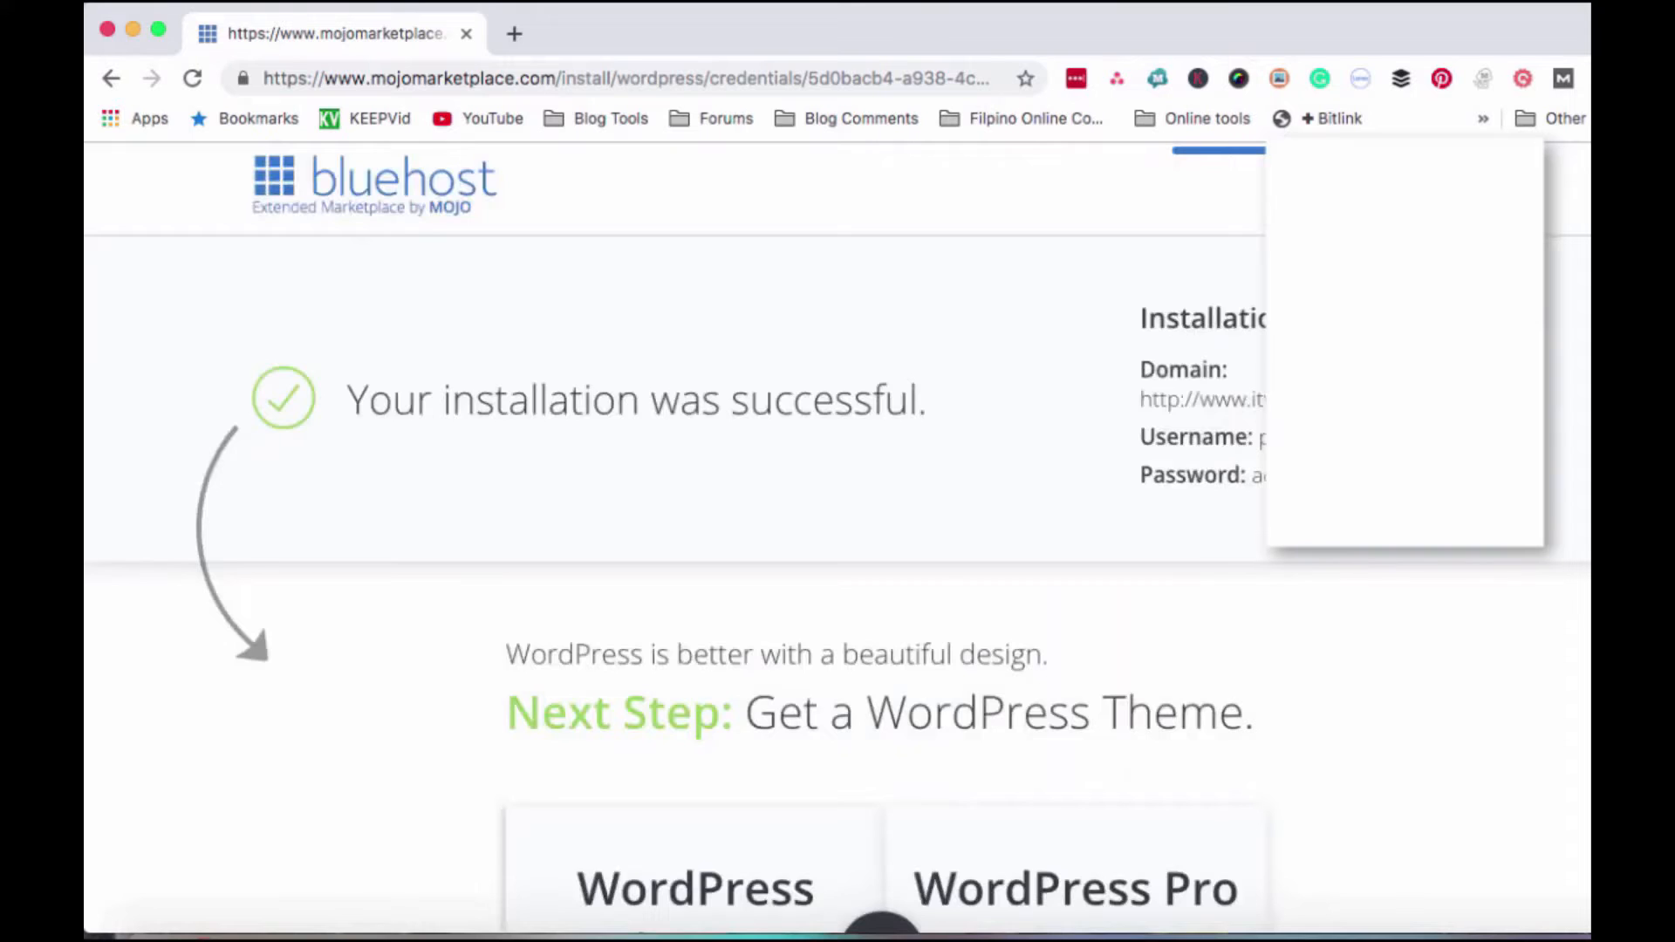
pyautogui.click(1341, 408)
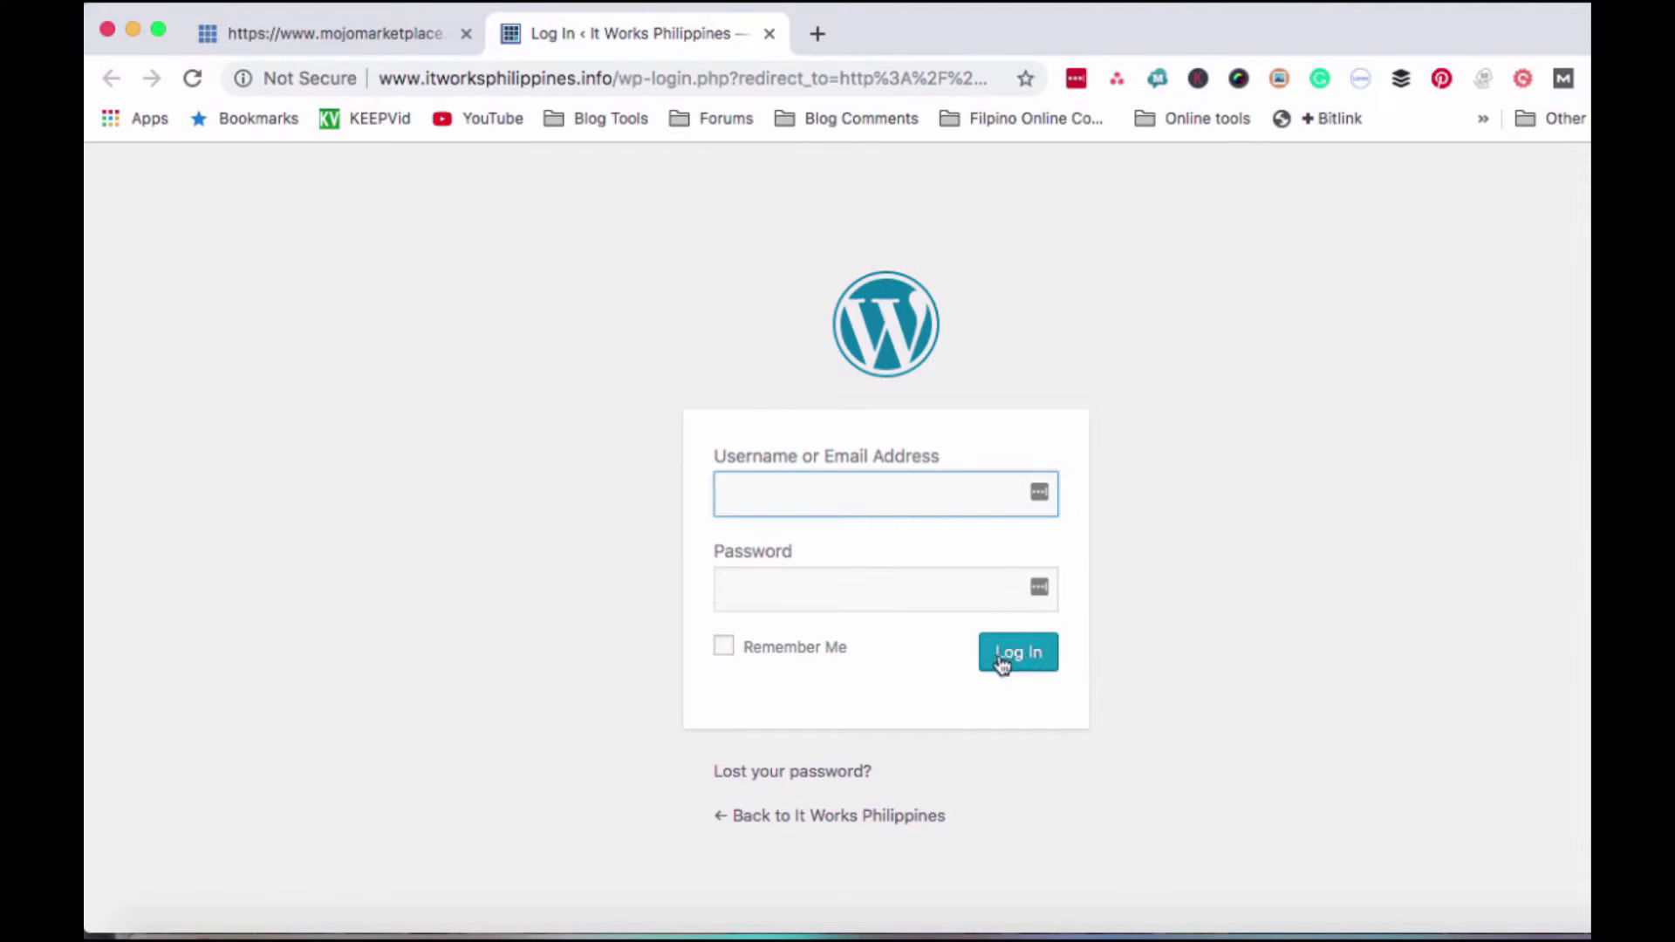
pyautogui.click(572, 35)
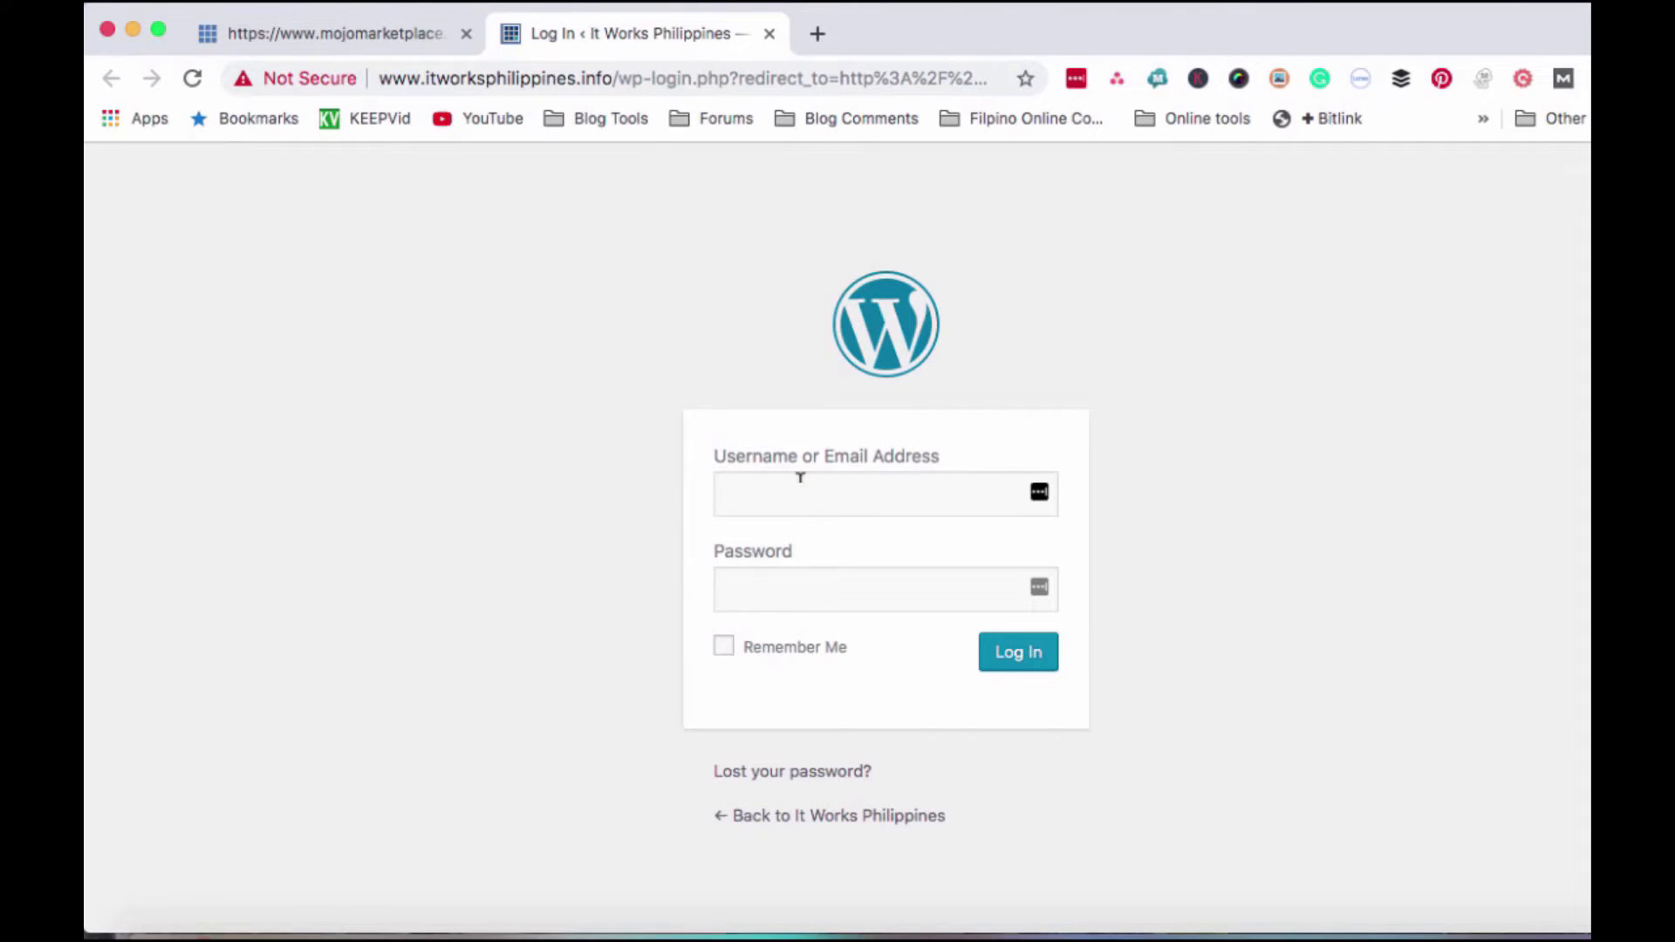
# Step: Log in to the It Works Philippines site with the admin username and password
pyautogui.moveTo(710, 453); pyautogui.dragTo(942, 463)
pyautogui.moveTo(813, 547); pyautogui.dragTo(698, 544)
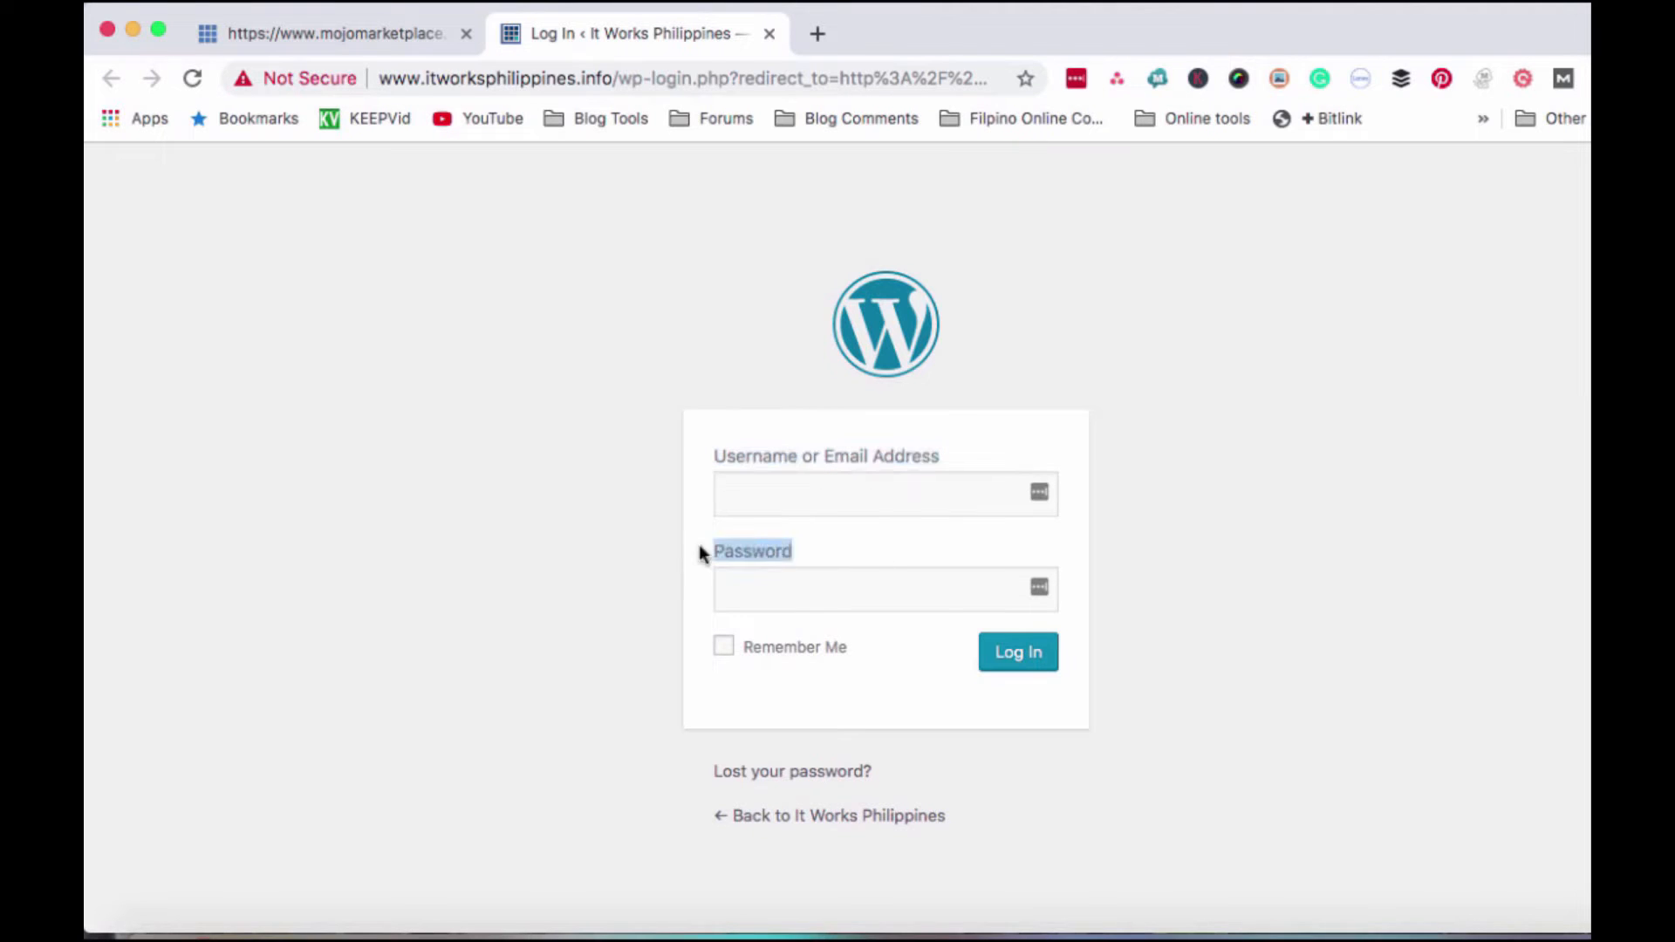
pyautogui.click(863, 494)
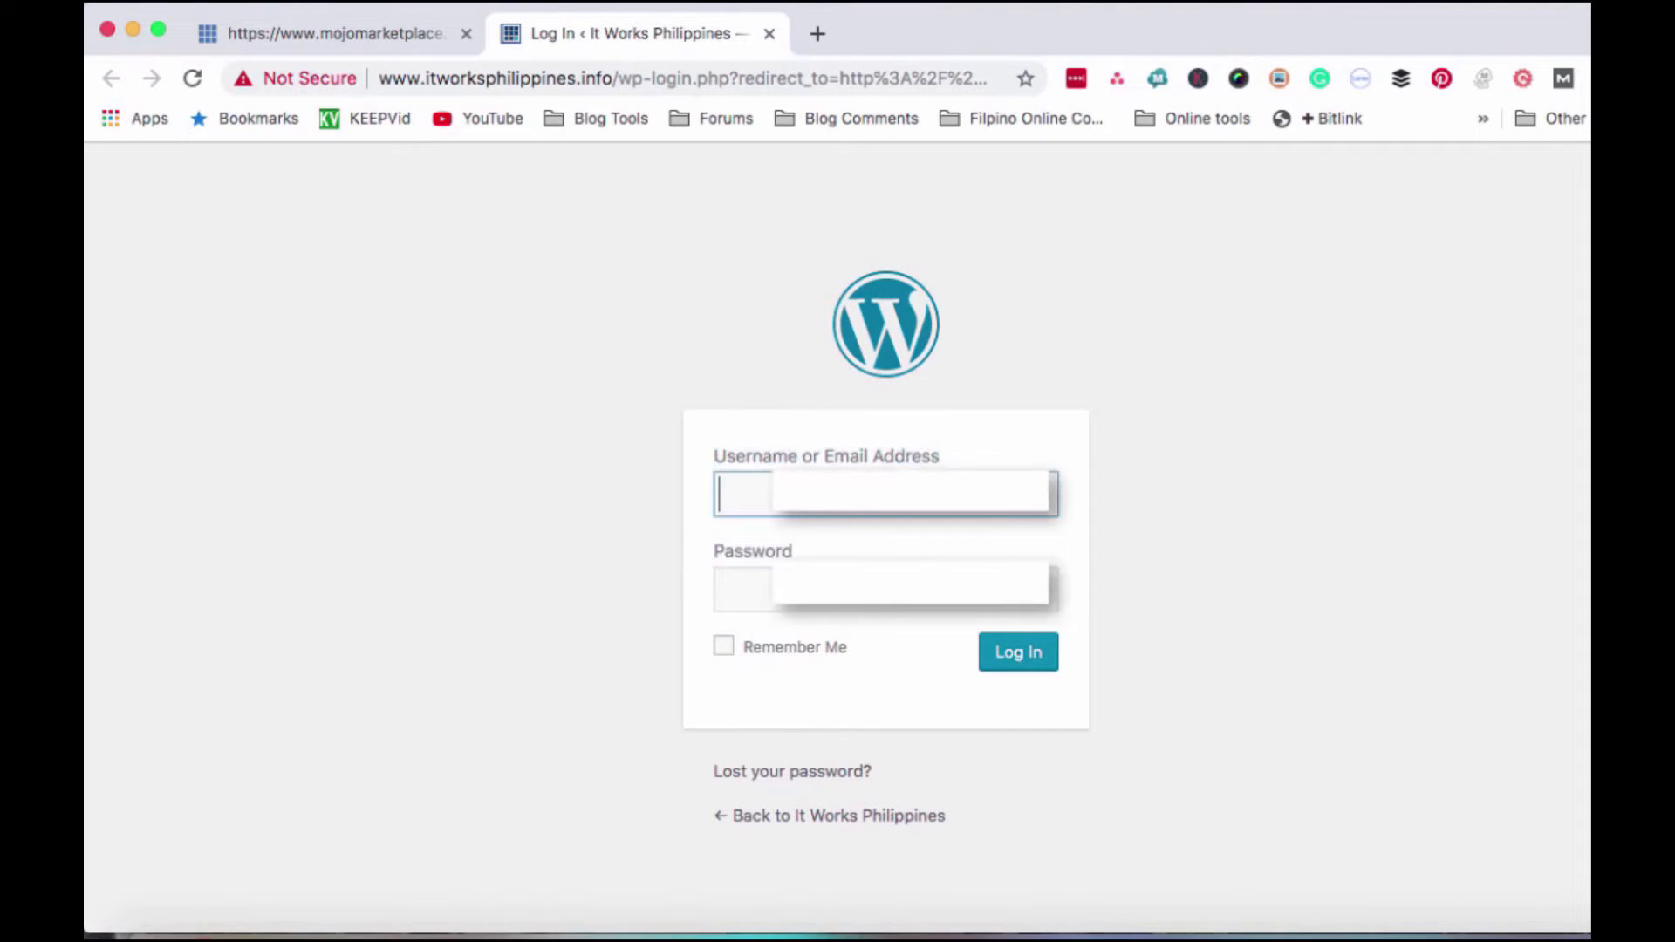
pyautogui.write('phw')
pyautogui.click(759, 571)
pyautogui.write('****')
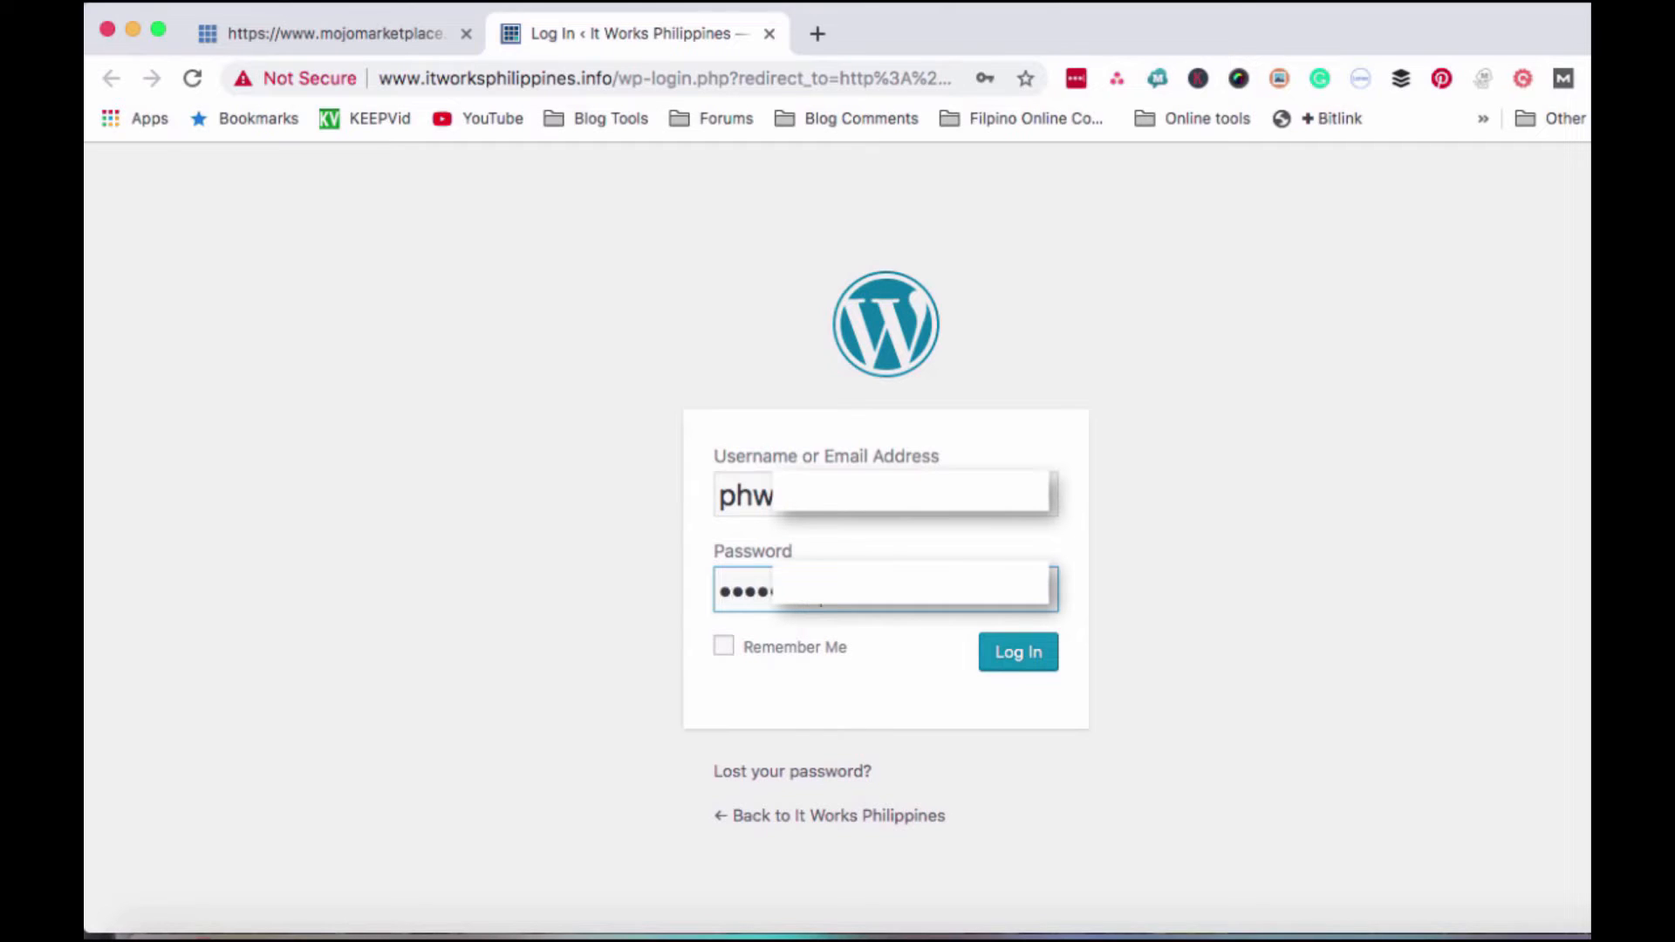
pyautogui.click(1002, 674)
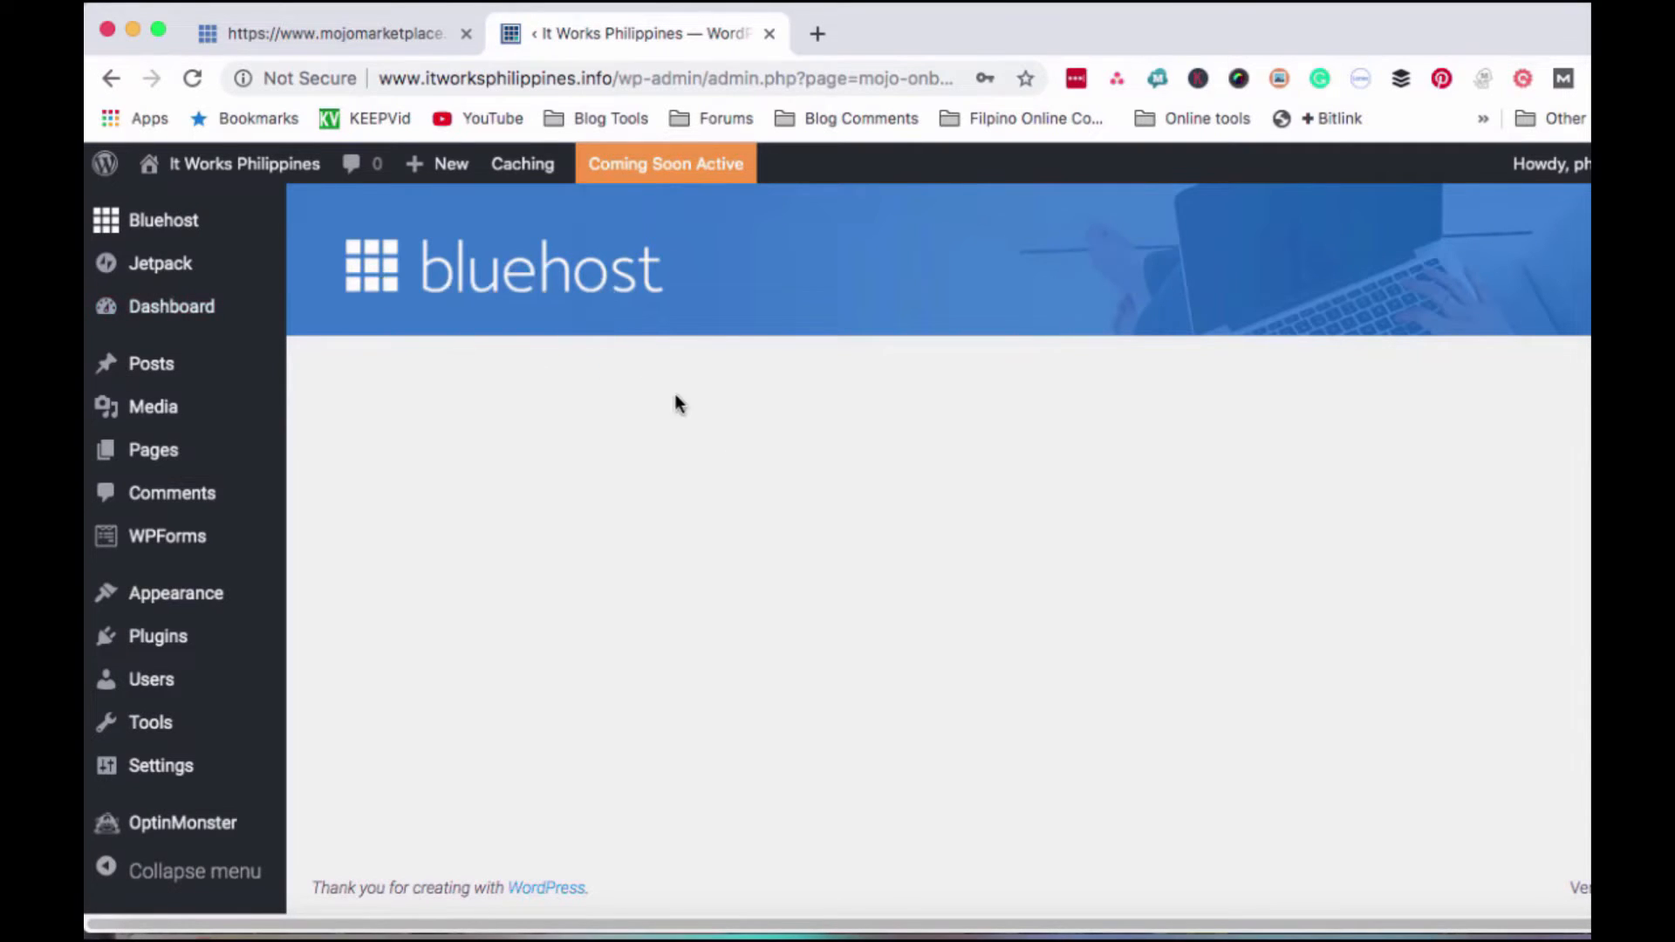
# Step: Open the WordPress.org website through the credit link at the foot of the admin page
pyautogui.moveTo(194, 264)
pyautogui.moveTo(600, 884); pyautogui.dragTo(504, 886)
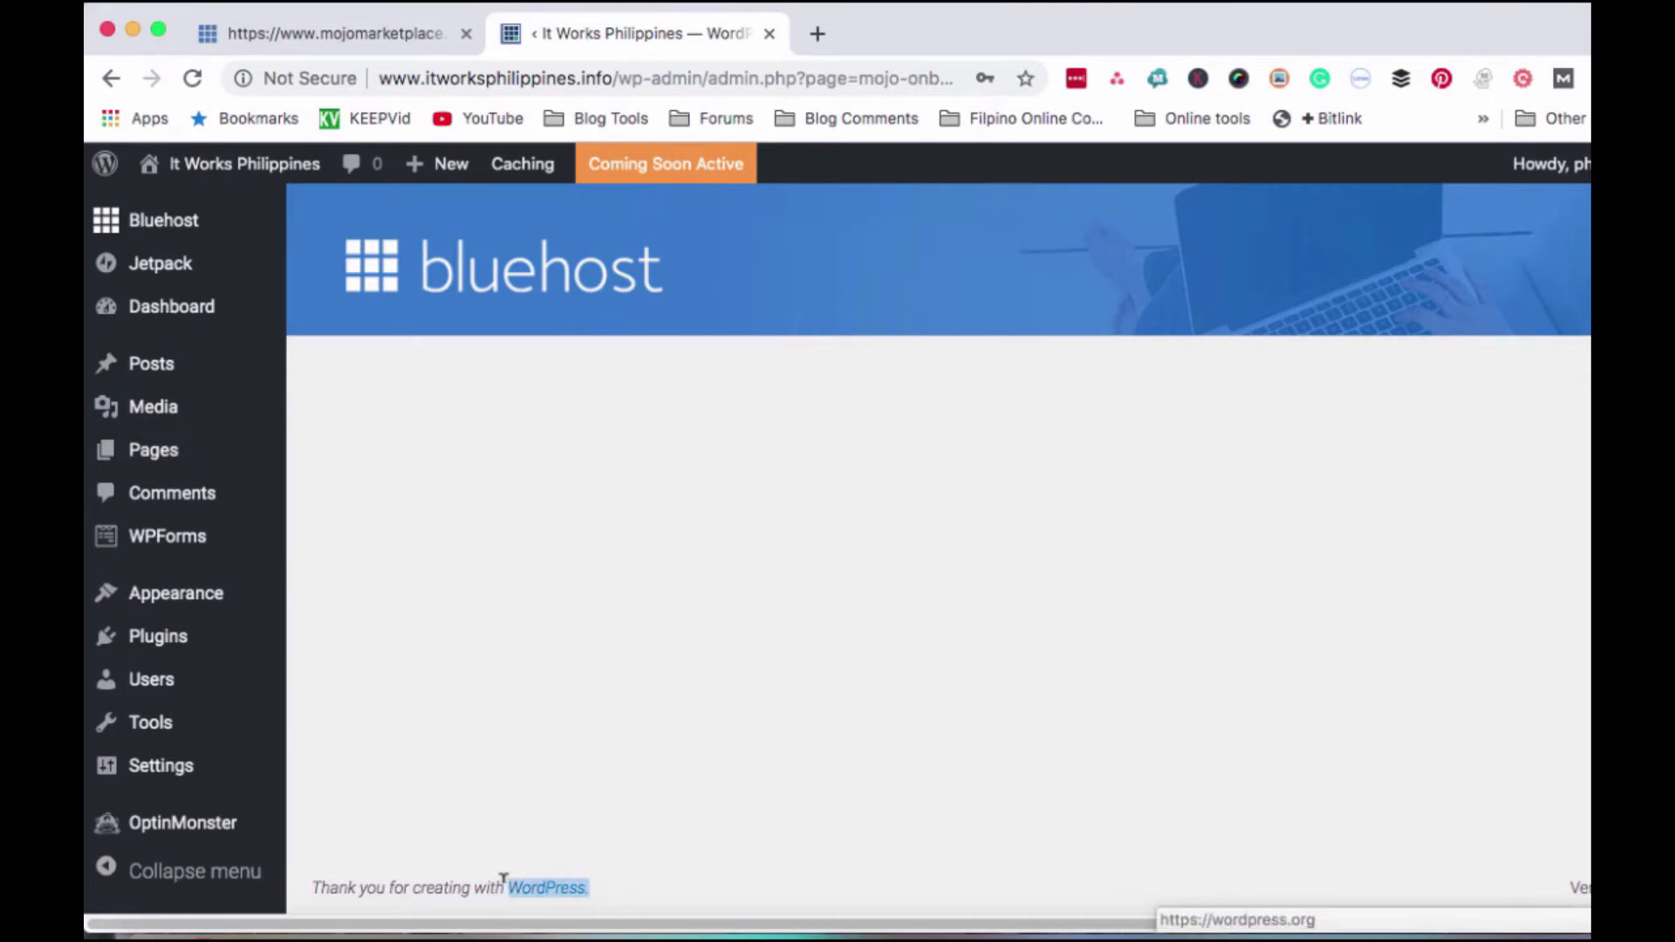
pyautogui.click(550, 890)
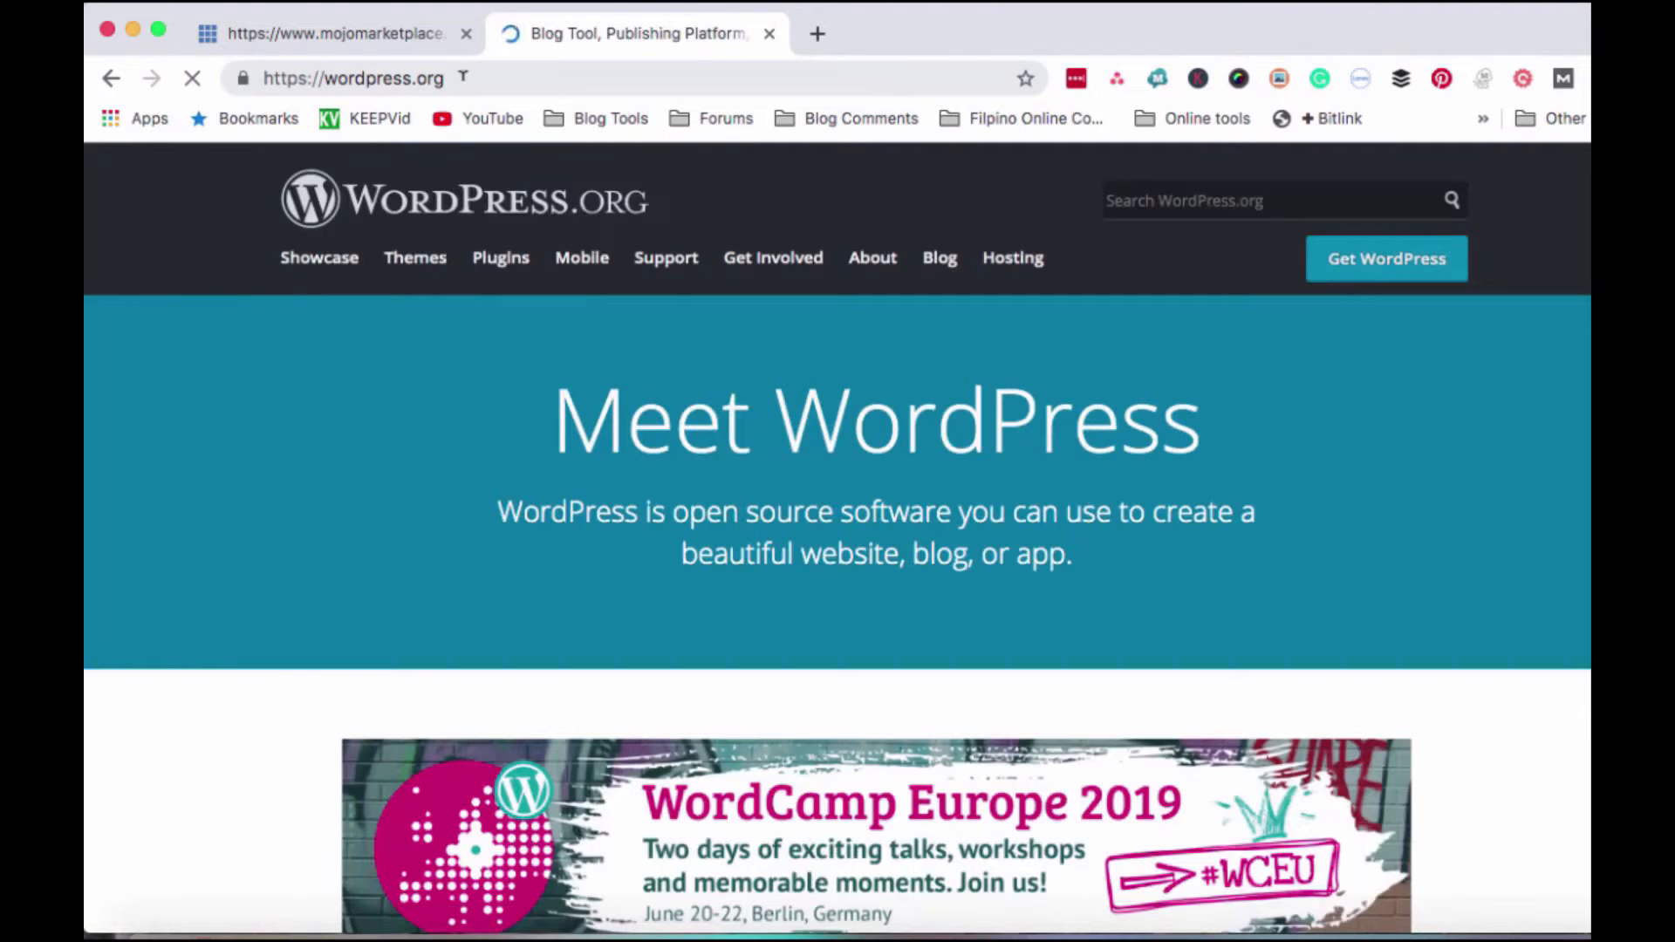
# Step: Open wordpress.com in a new browser tab
pyautogui.click(817, 33)
pyautogui.write('wordpress')
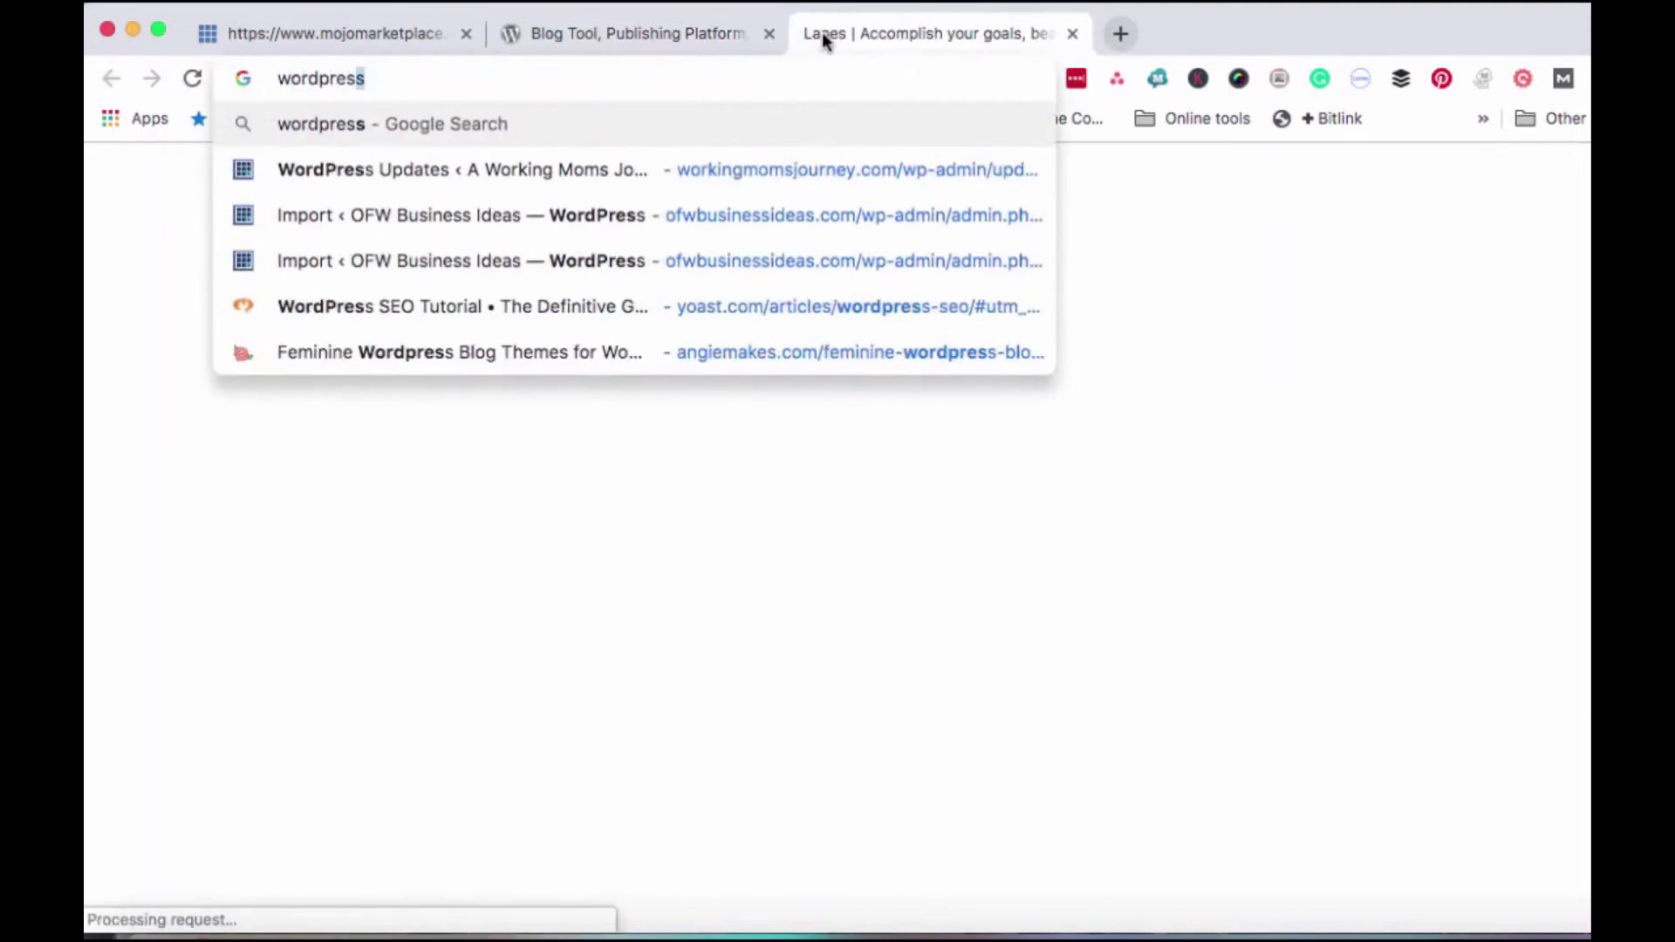
pyautogui.write('.com')
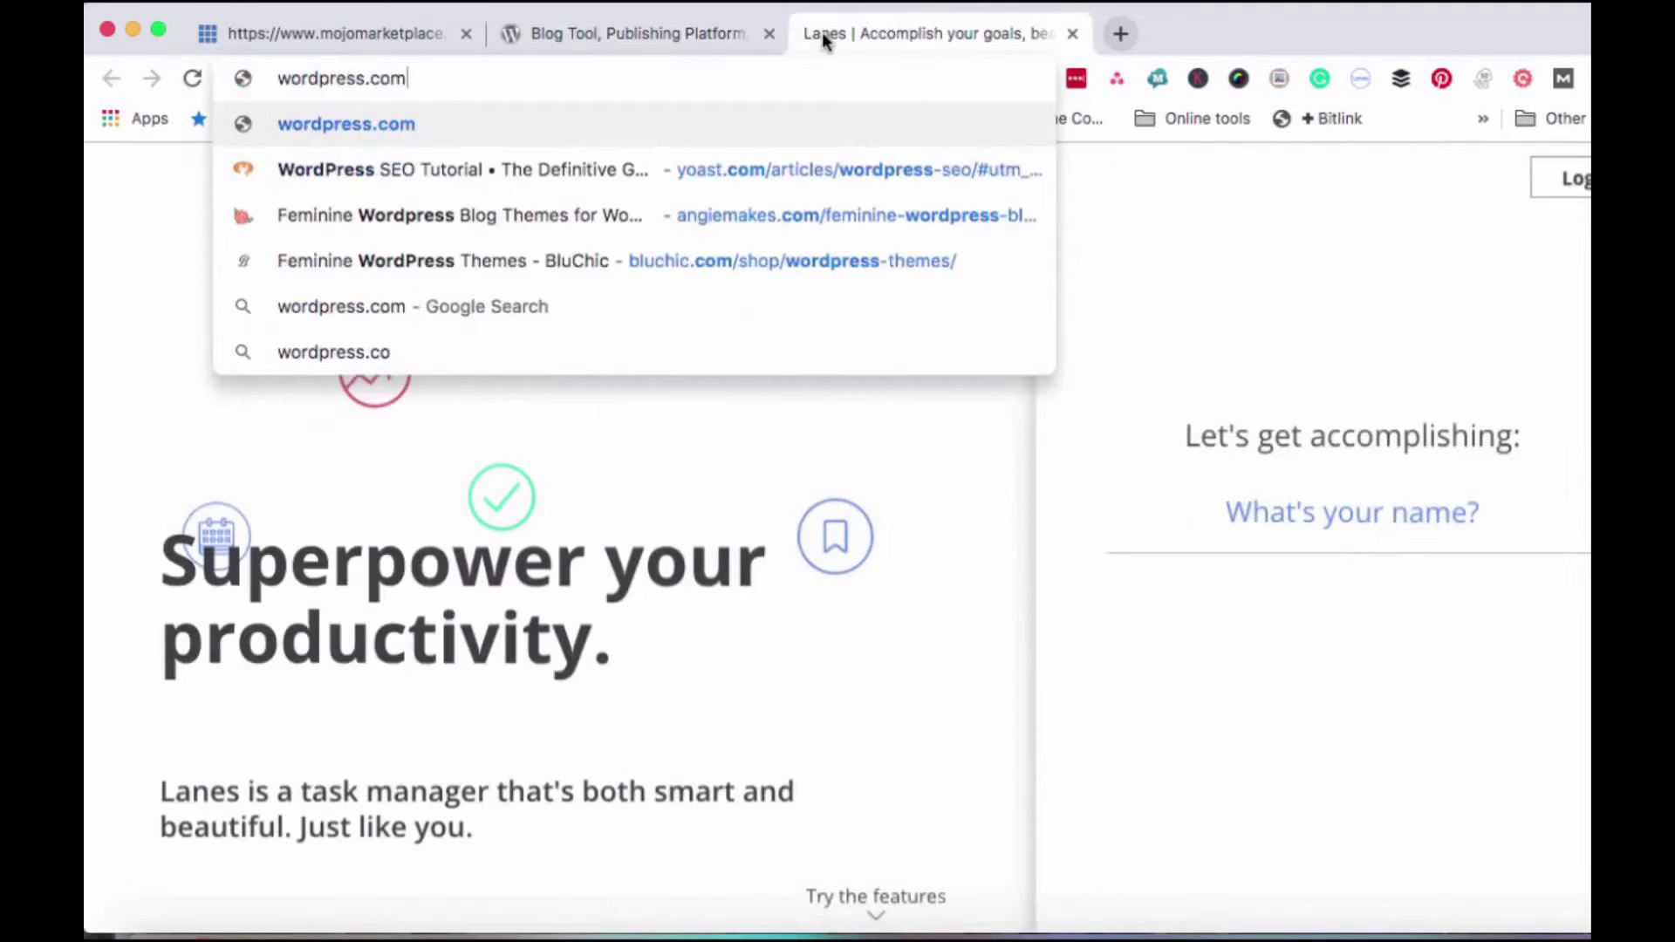
pyautogui.press('Return')
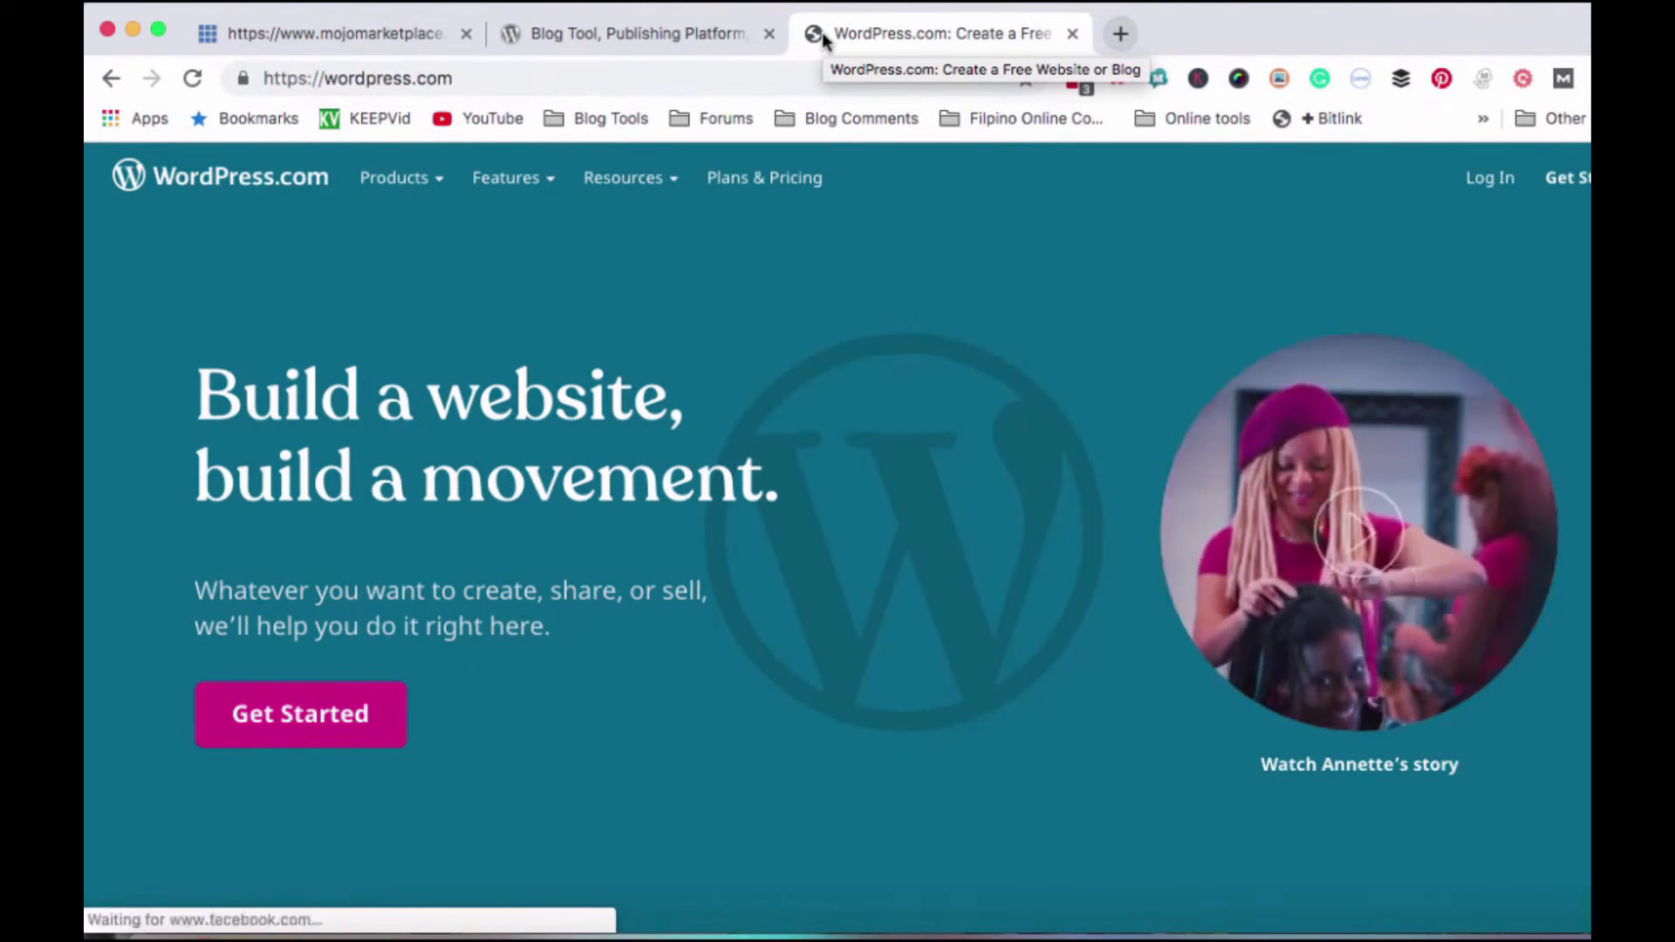
# Step: Start the WordPress.com sign-up and examine the fields of its account creation form
pyautogui.scroll(-3, 696, 443)
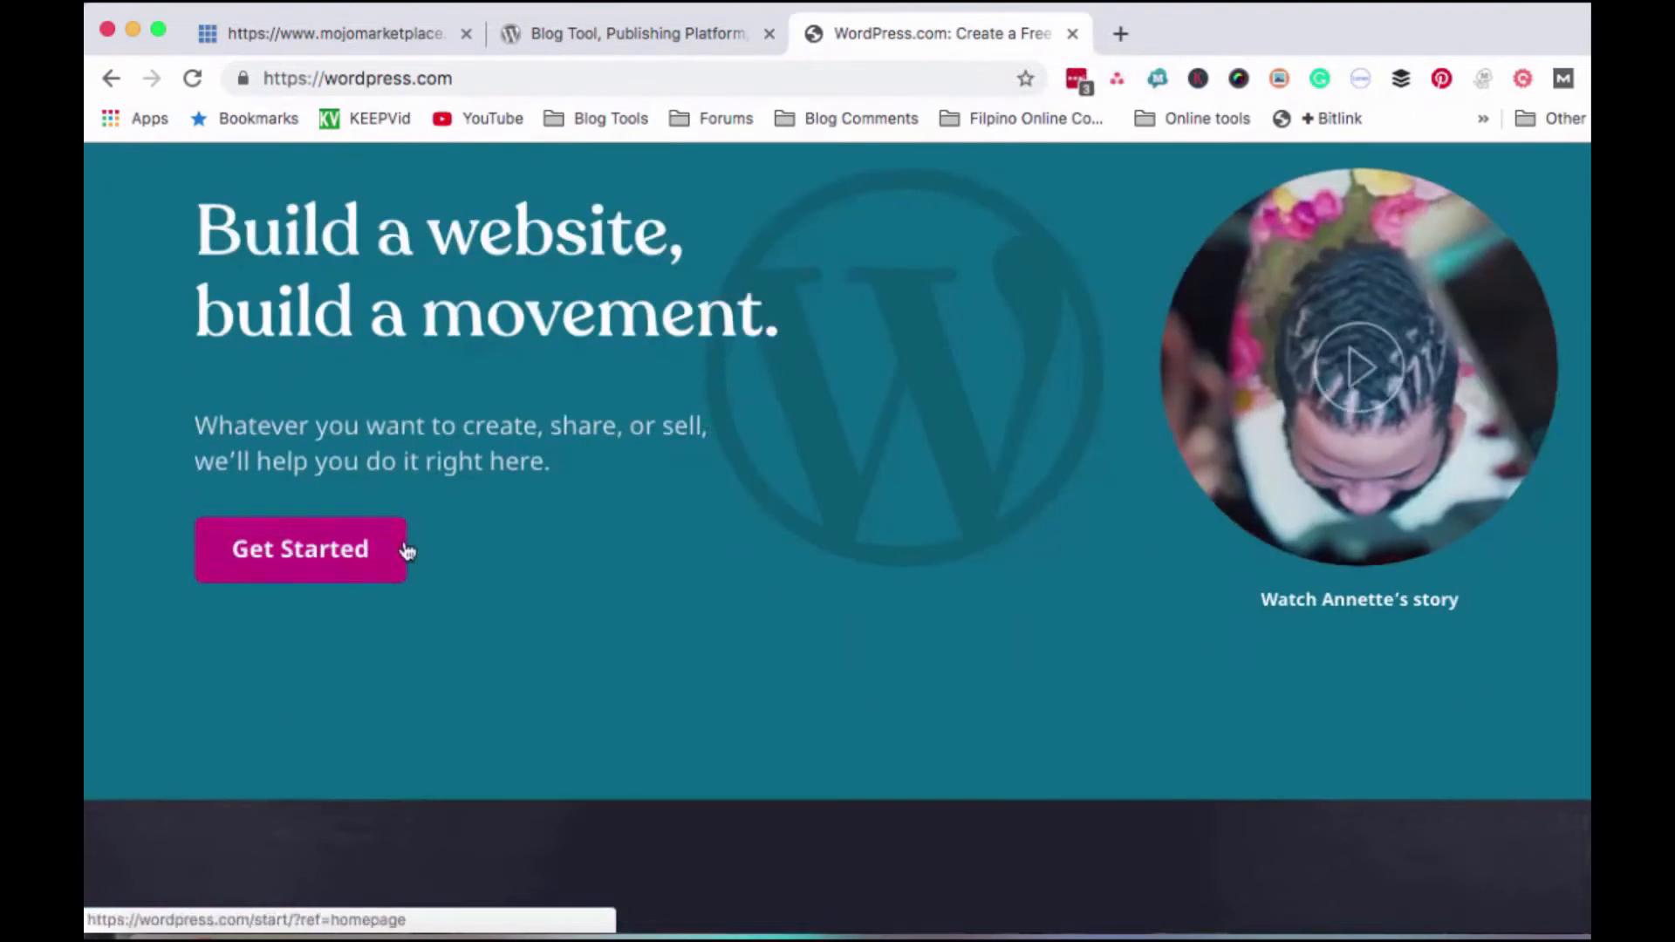
pyautogui.click(307, 558)
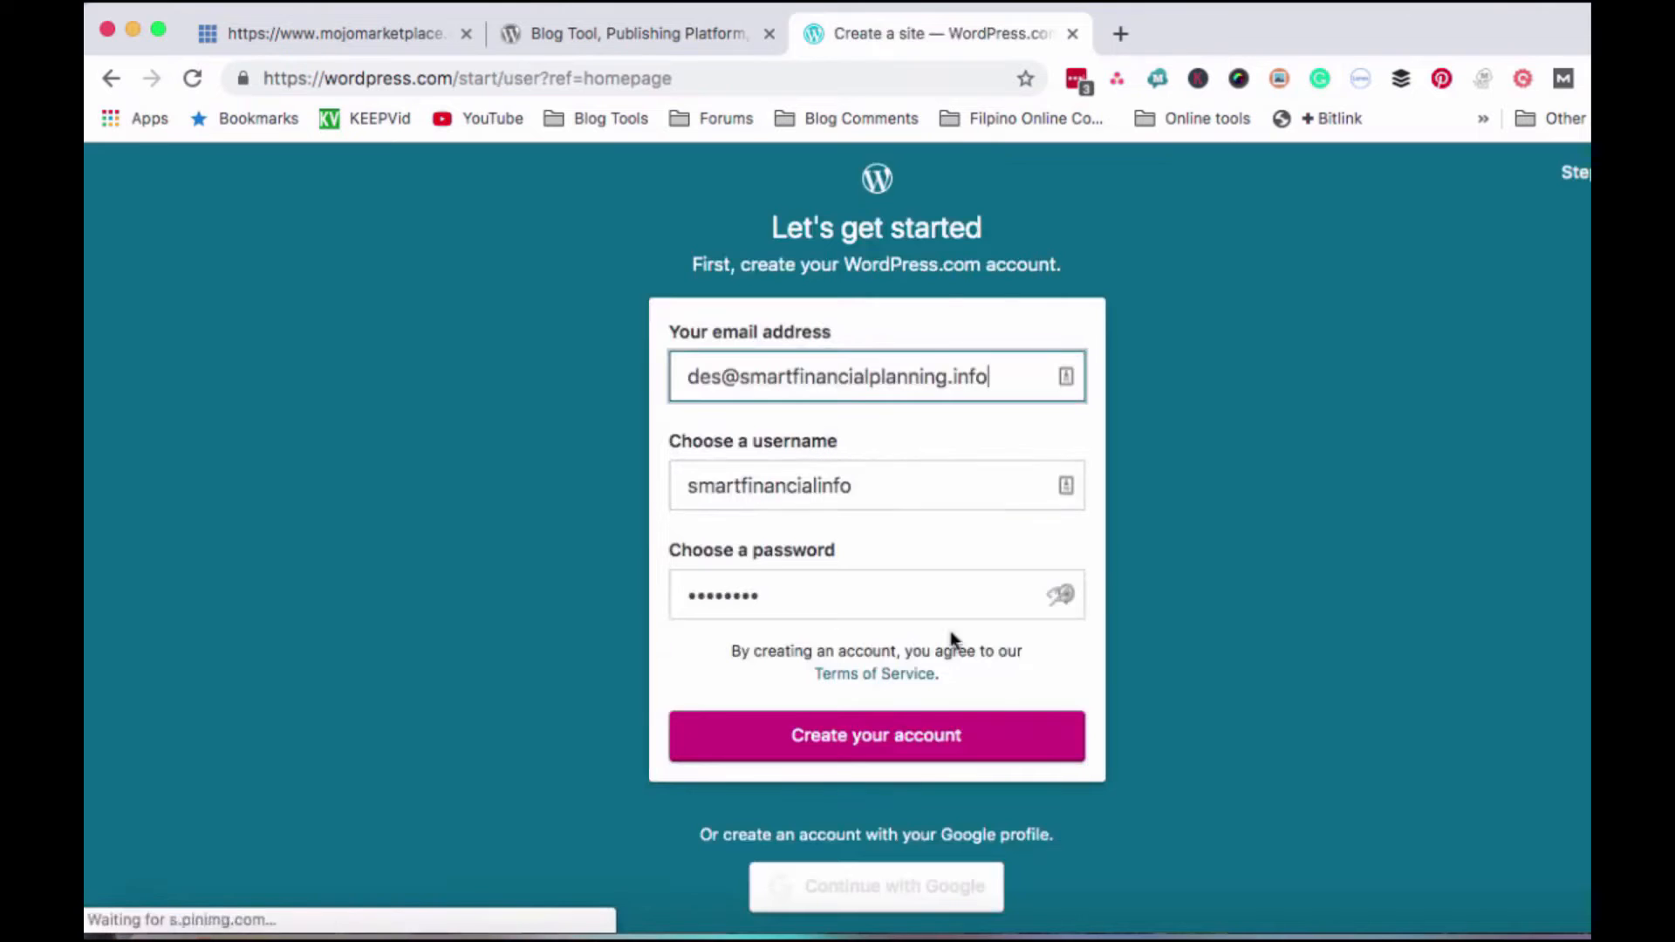
pyautogui.scroll(-1, 972, 599)
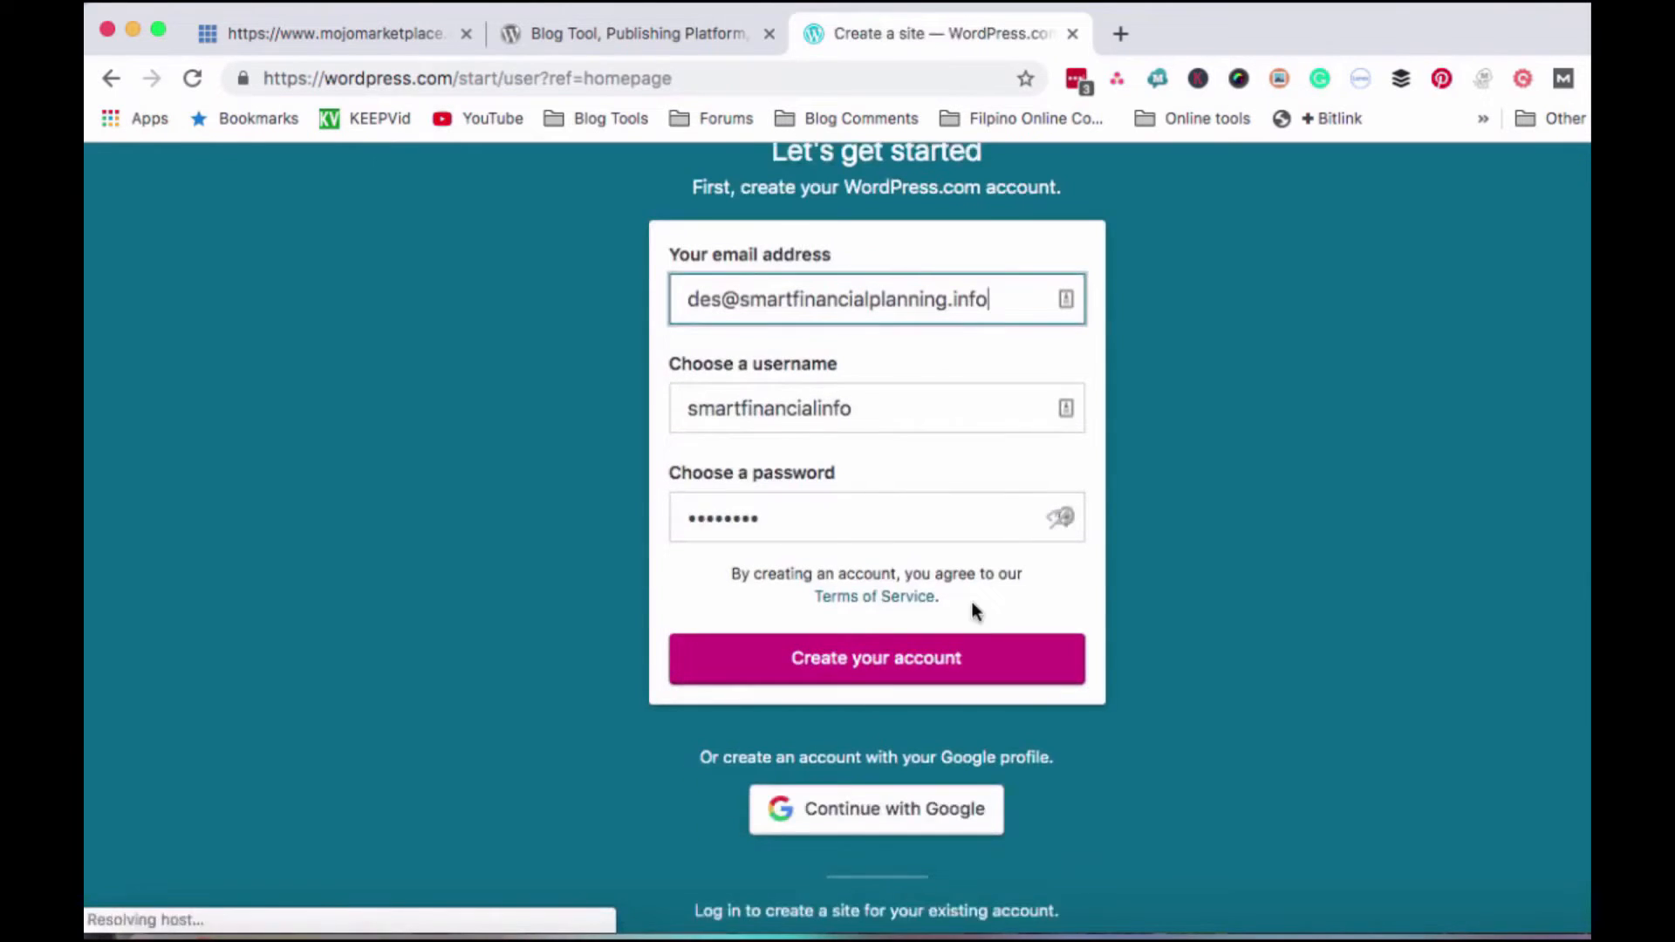
pyautogui.scroll(1, 972, 600)
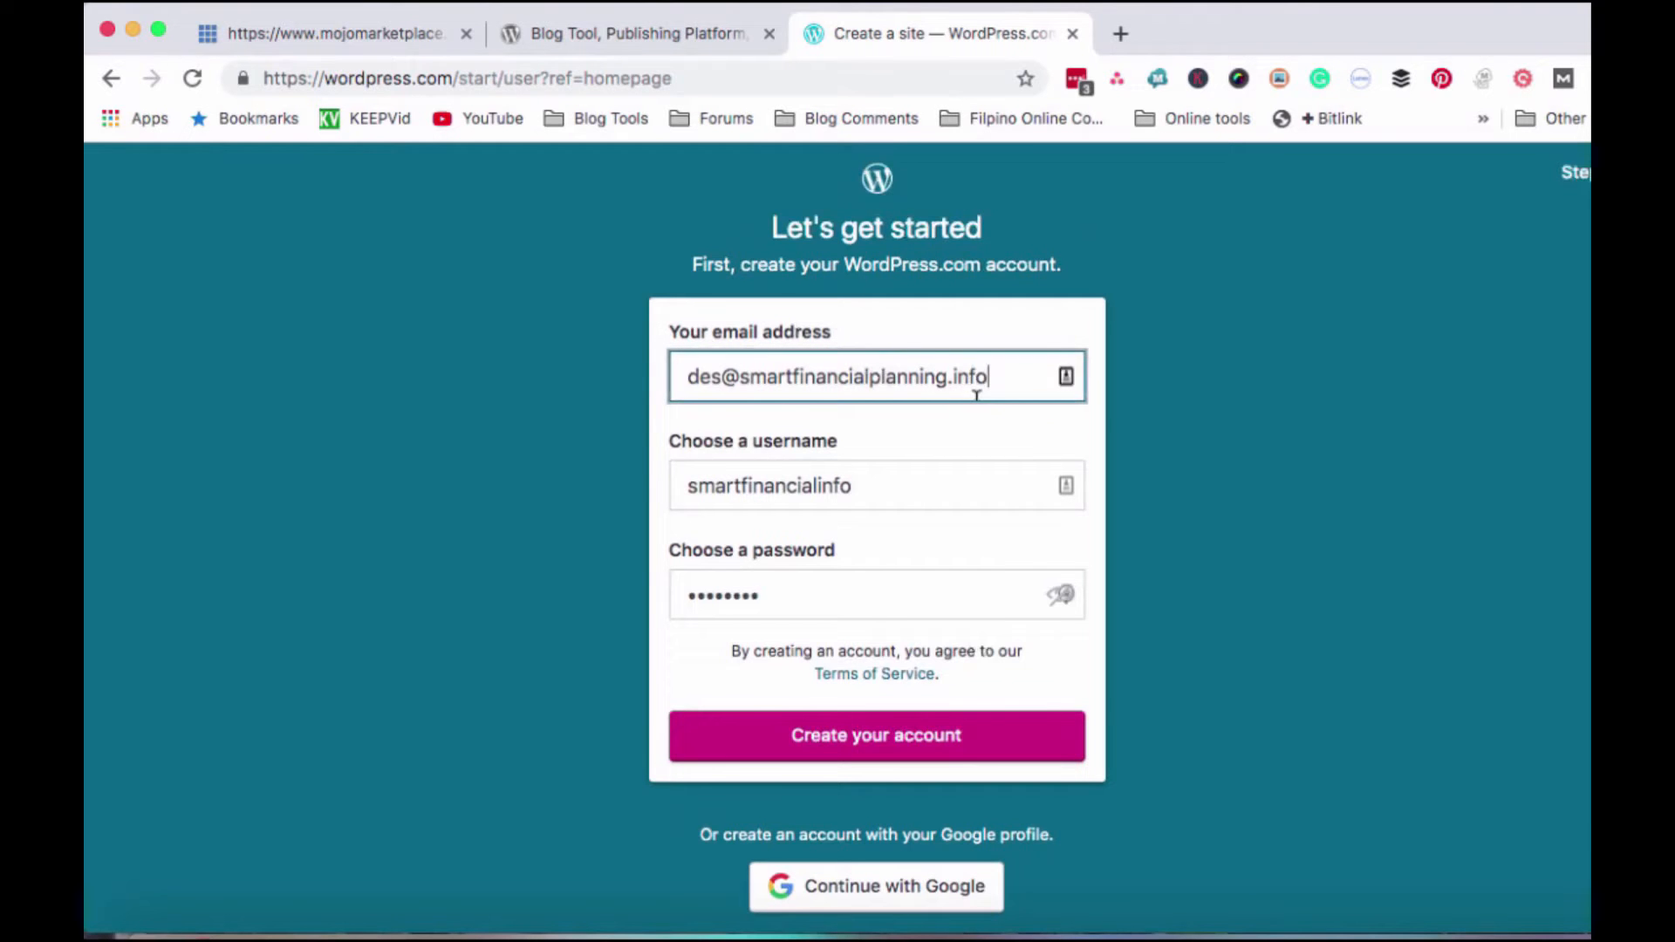
# Step: Switch back to WordPress.org, look over its home page and open the Get WordPress download page
pyautogui.click(670, 38)
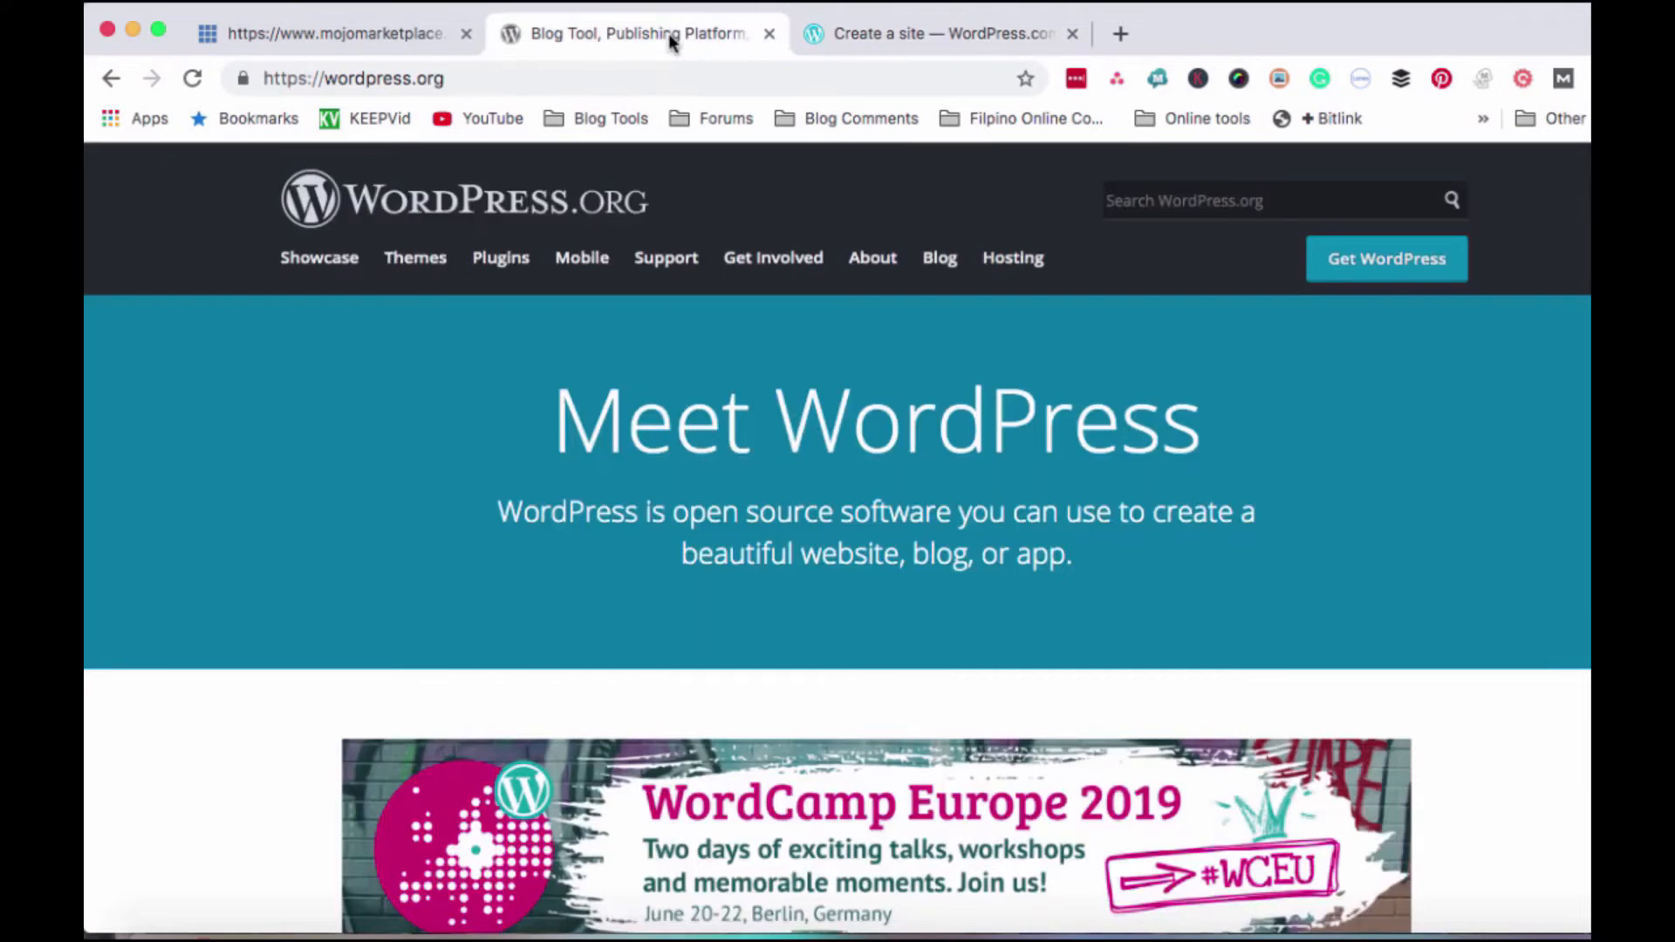
pyautogui.scroll(-7, 563, 475)
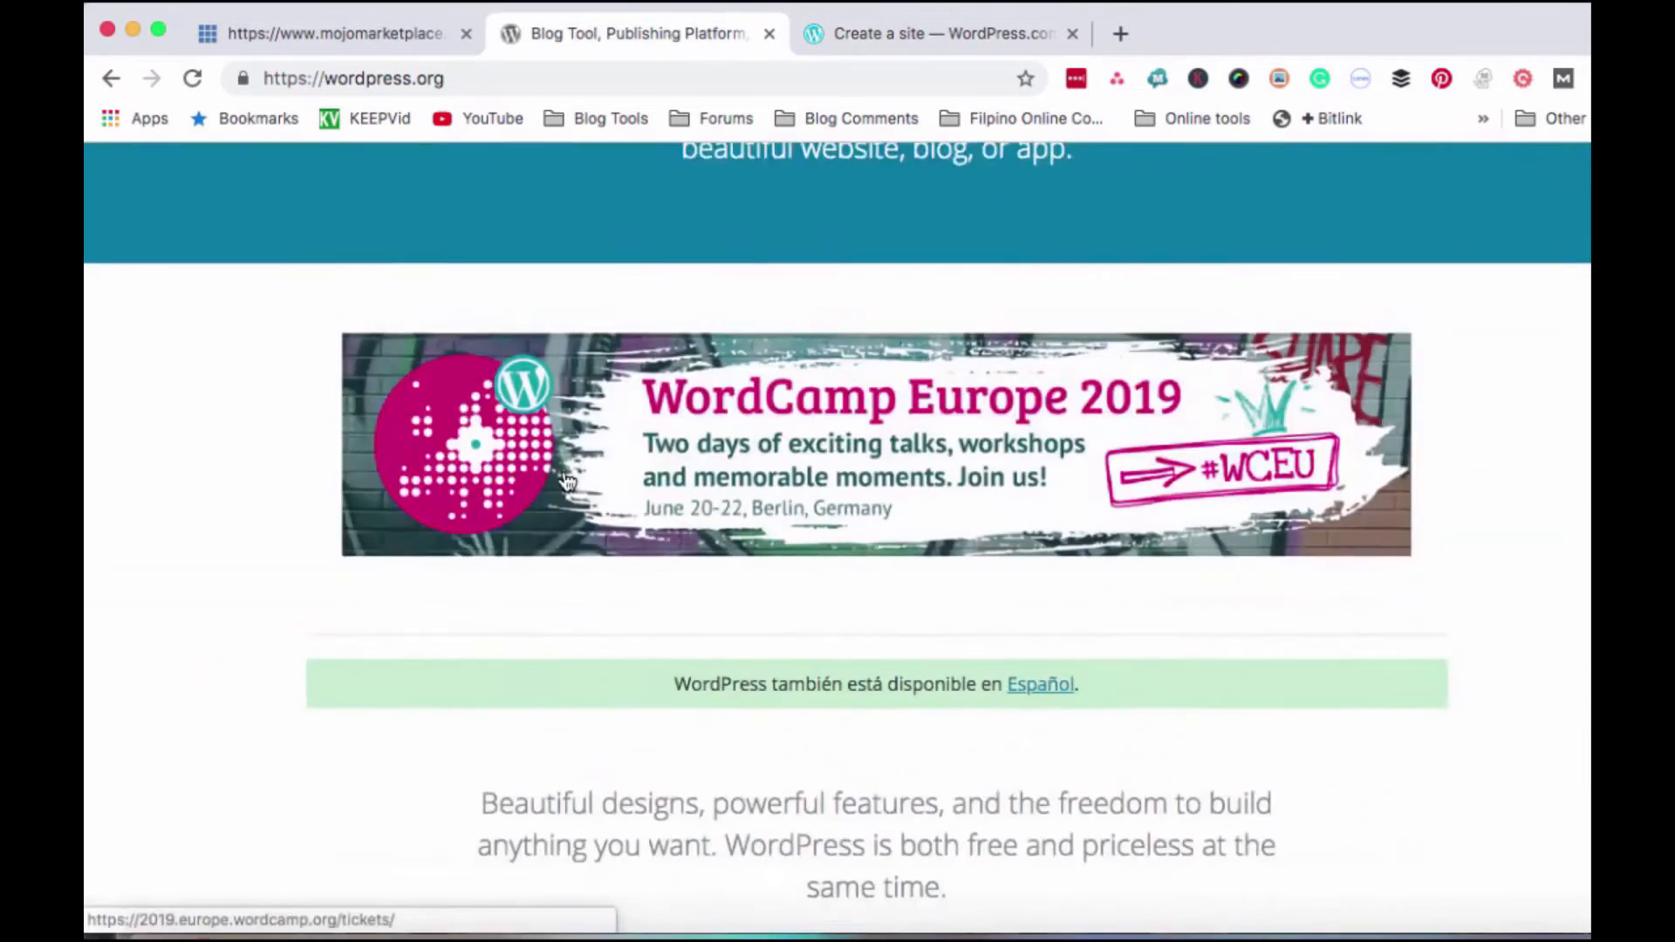
pyautogui.scroll(7, 564, 471)
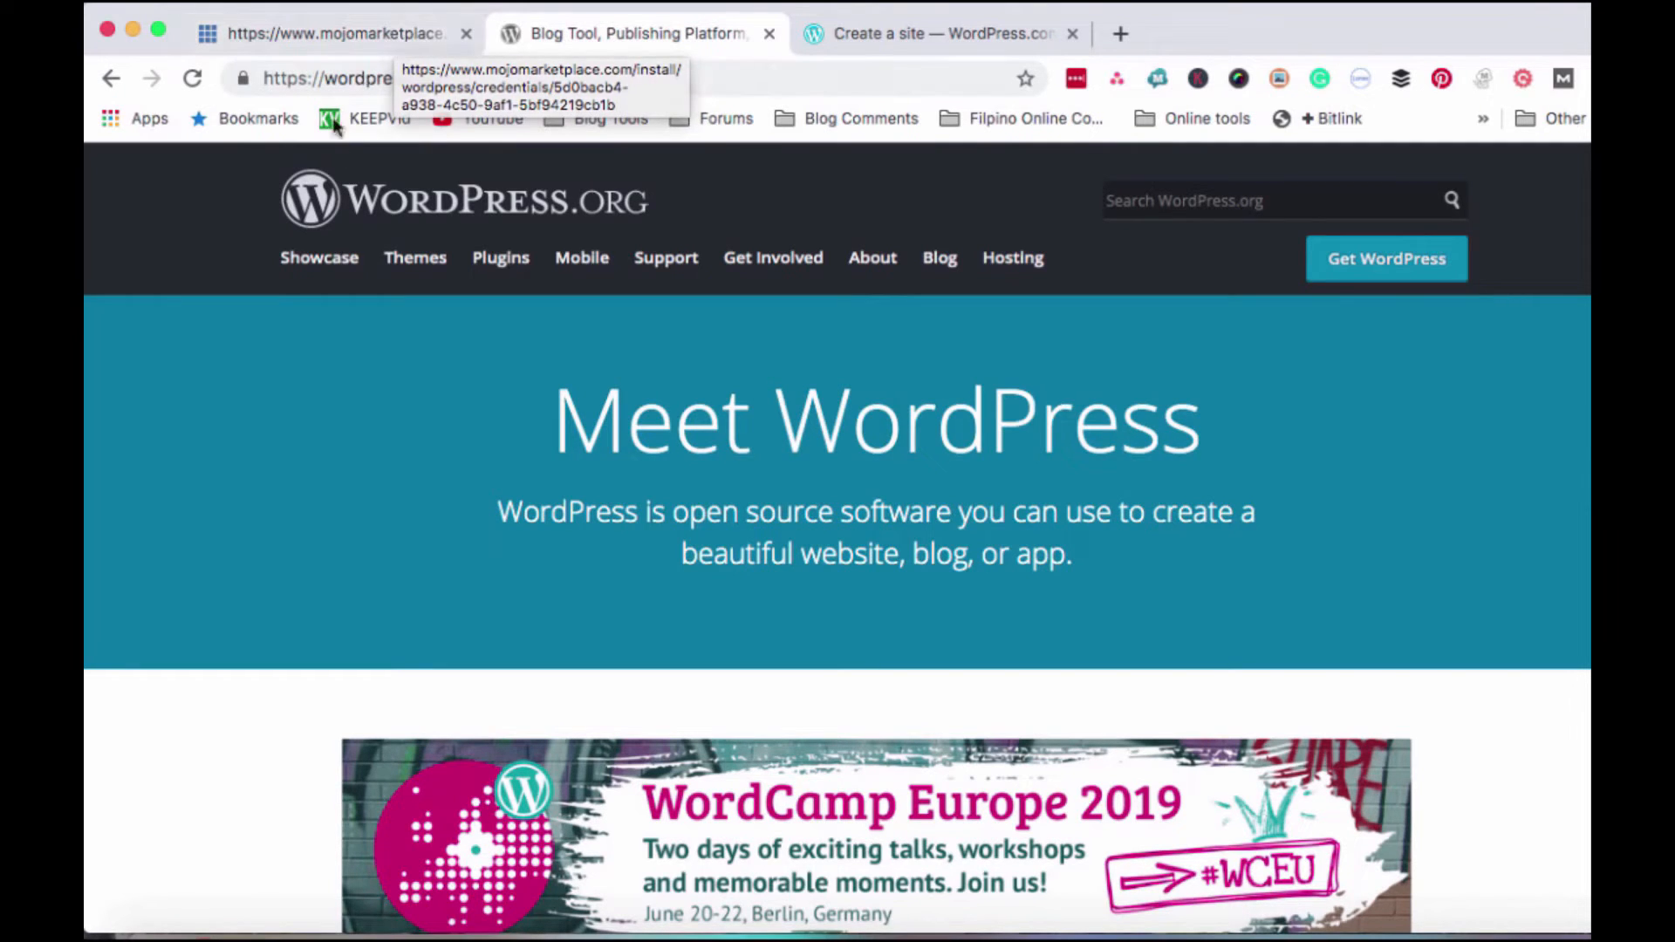
pyautogui.click(1346, 277)
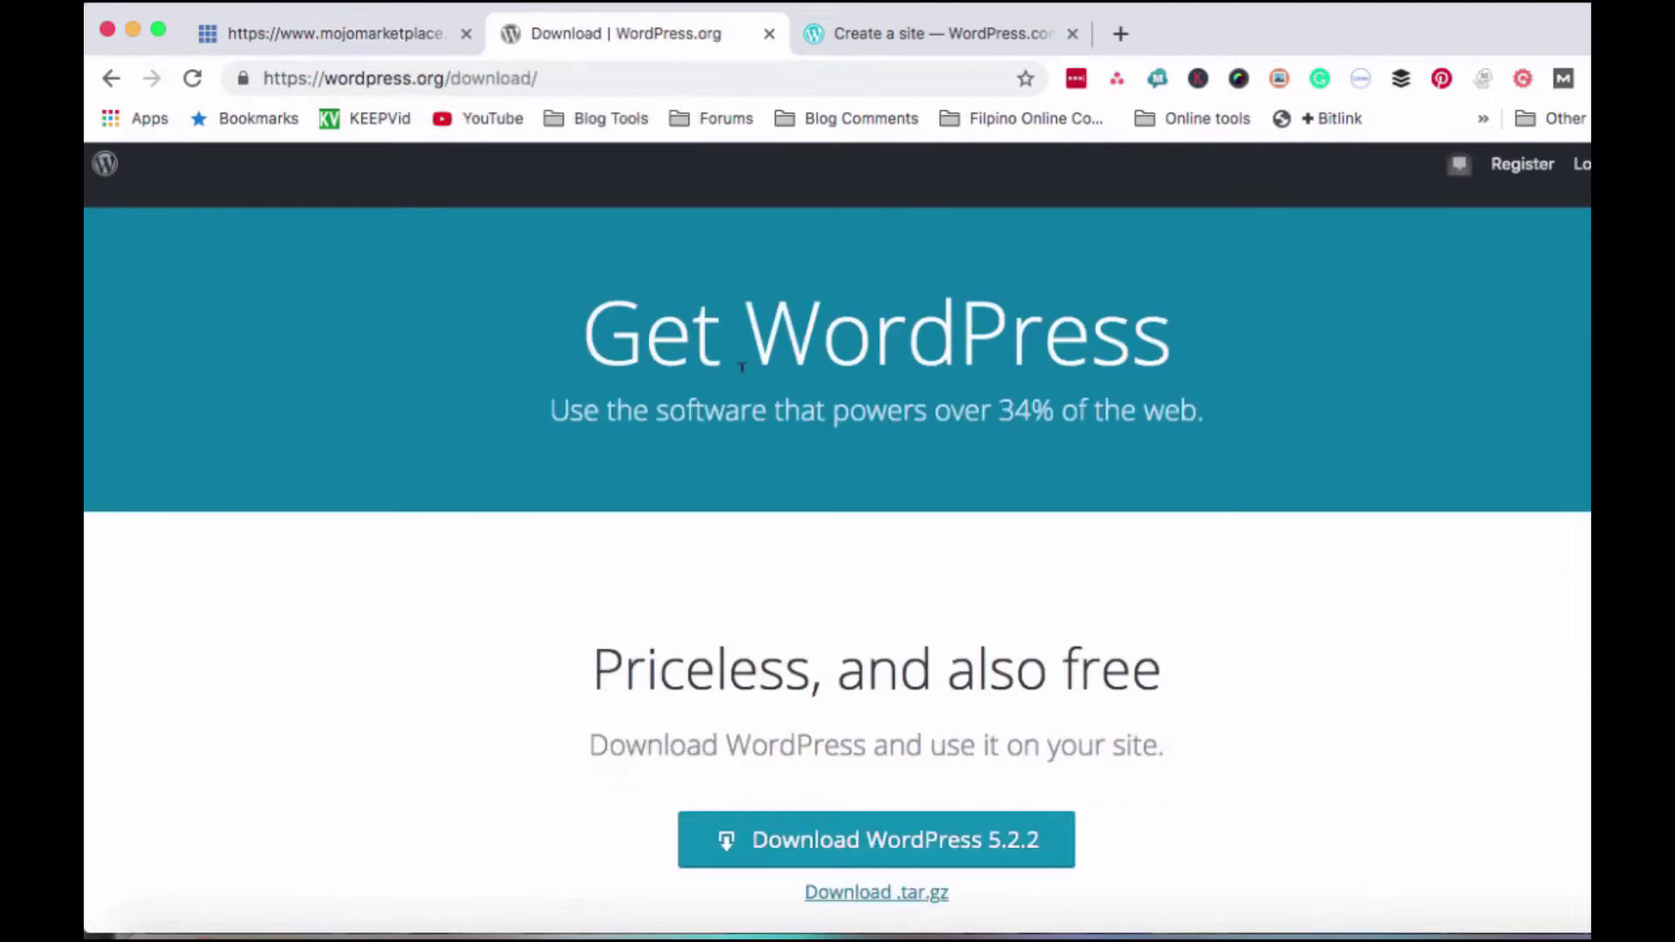
# Step: Review the WordPress Hosting section of the download page, comparing the Bluehost and WordPress.com recommendations
pyautogui.scroll(-1, 705, 340)
pyautogui.scroll(-10, 704, 340)
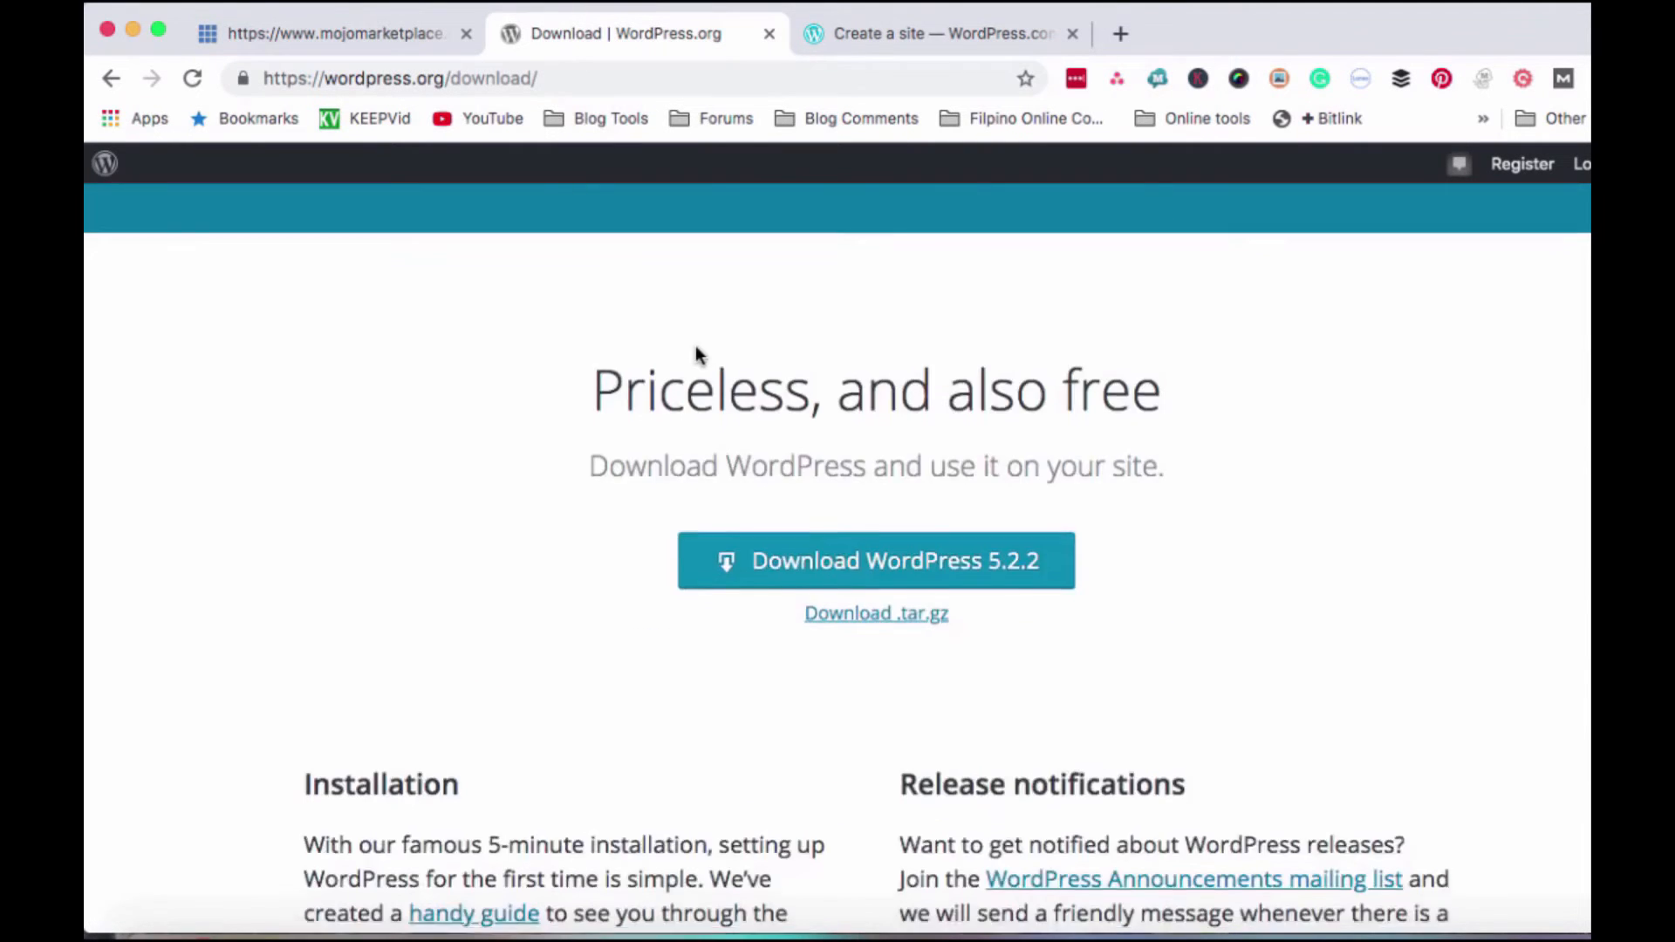
pyautogui.scroll(-5, 700, 339)
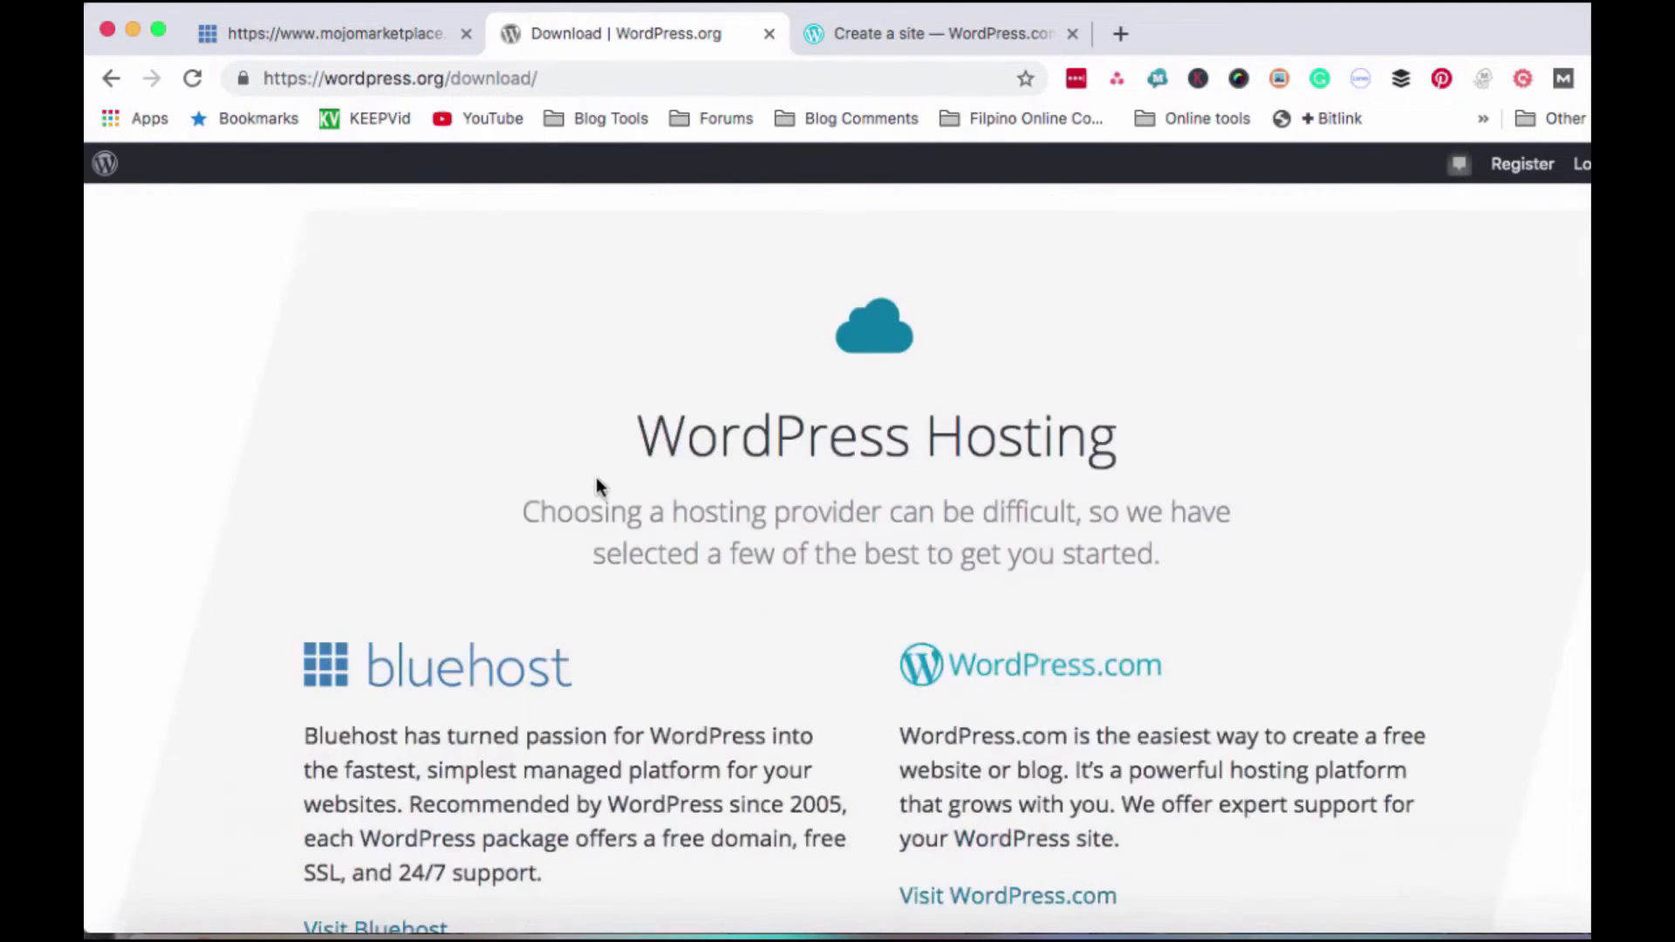
pyautogui.moveTo(598, 440); pyautogui.dragTo(1232, 457)
pyautogui.scroll(-2, 1003, 488)
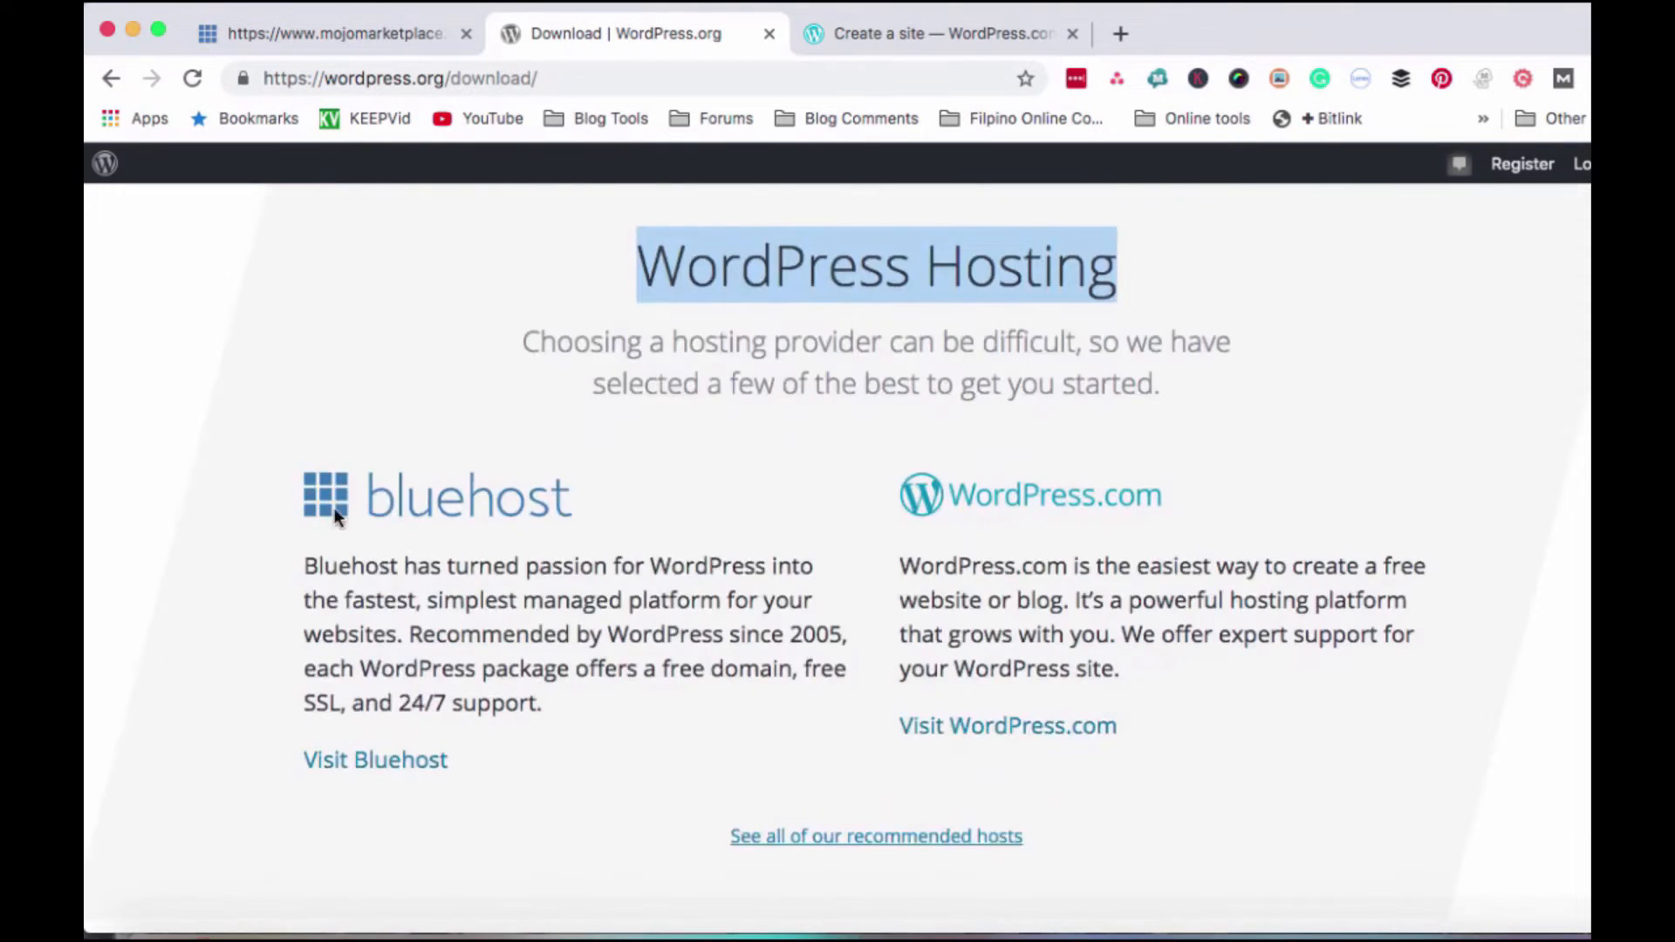
pyautogui.click(289, 493)
pyautogui.moveTo(399, 506); pyautogui.dragTo(619, 520)
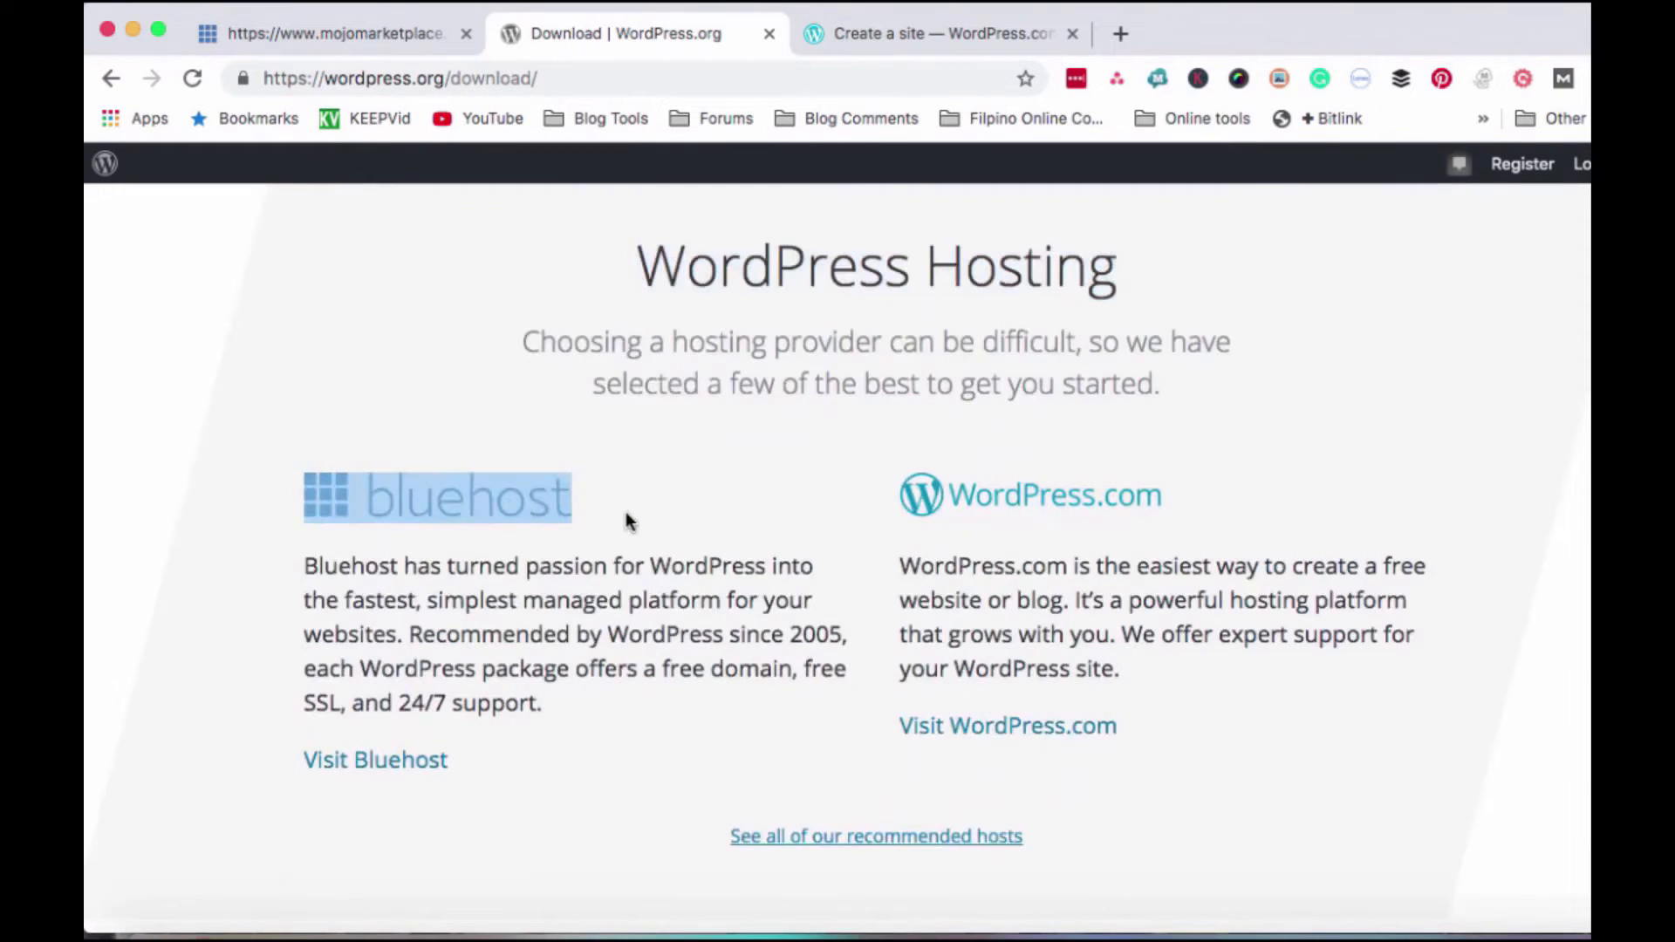
pyautogui.scroll(-2, 626, 521)
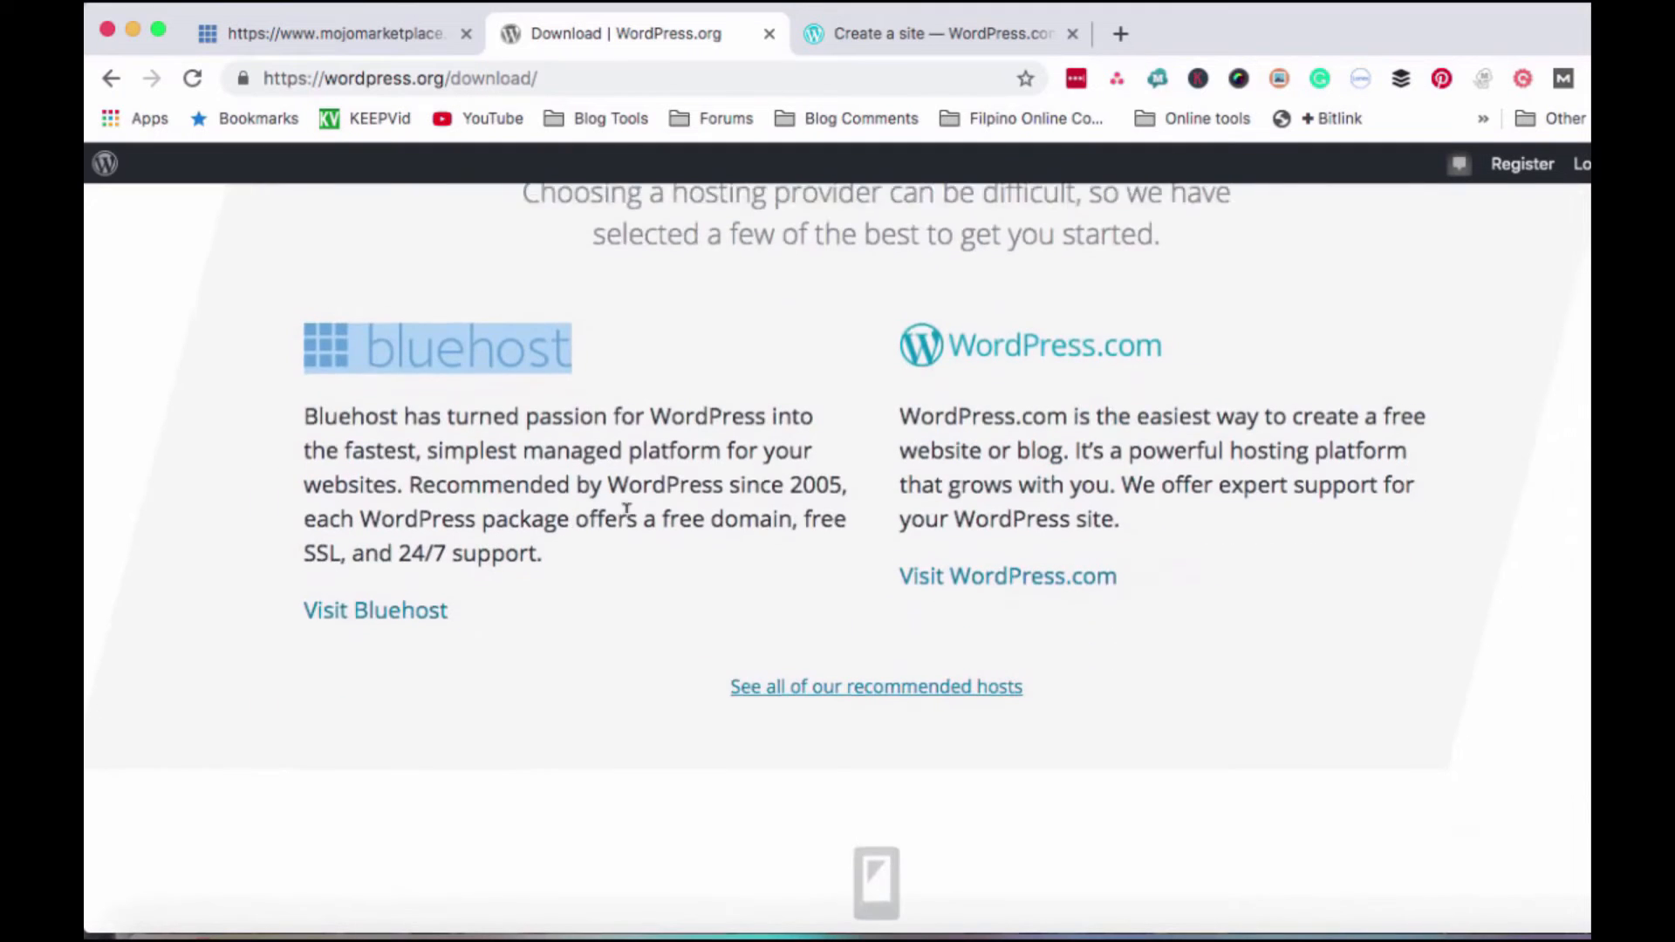
pyautogui.scroll(1, 625, 520)
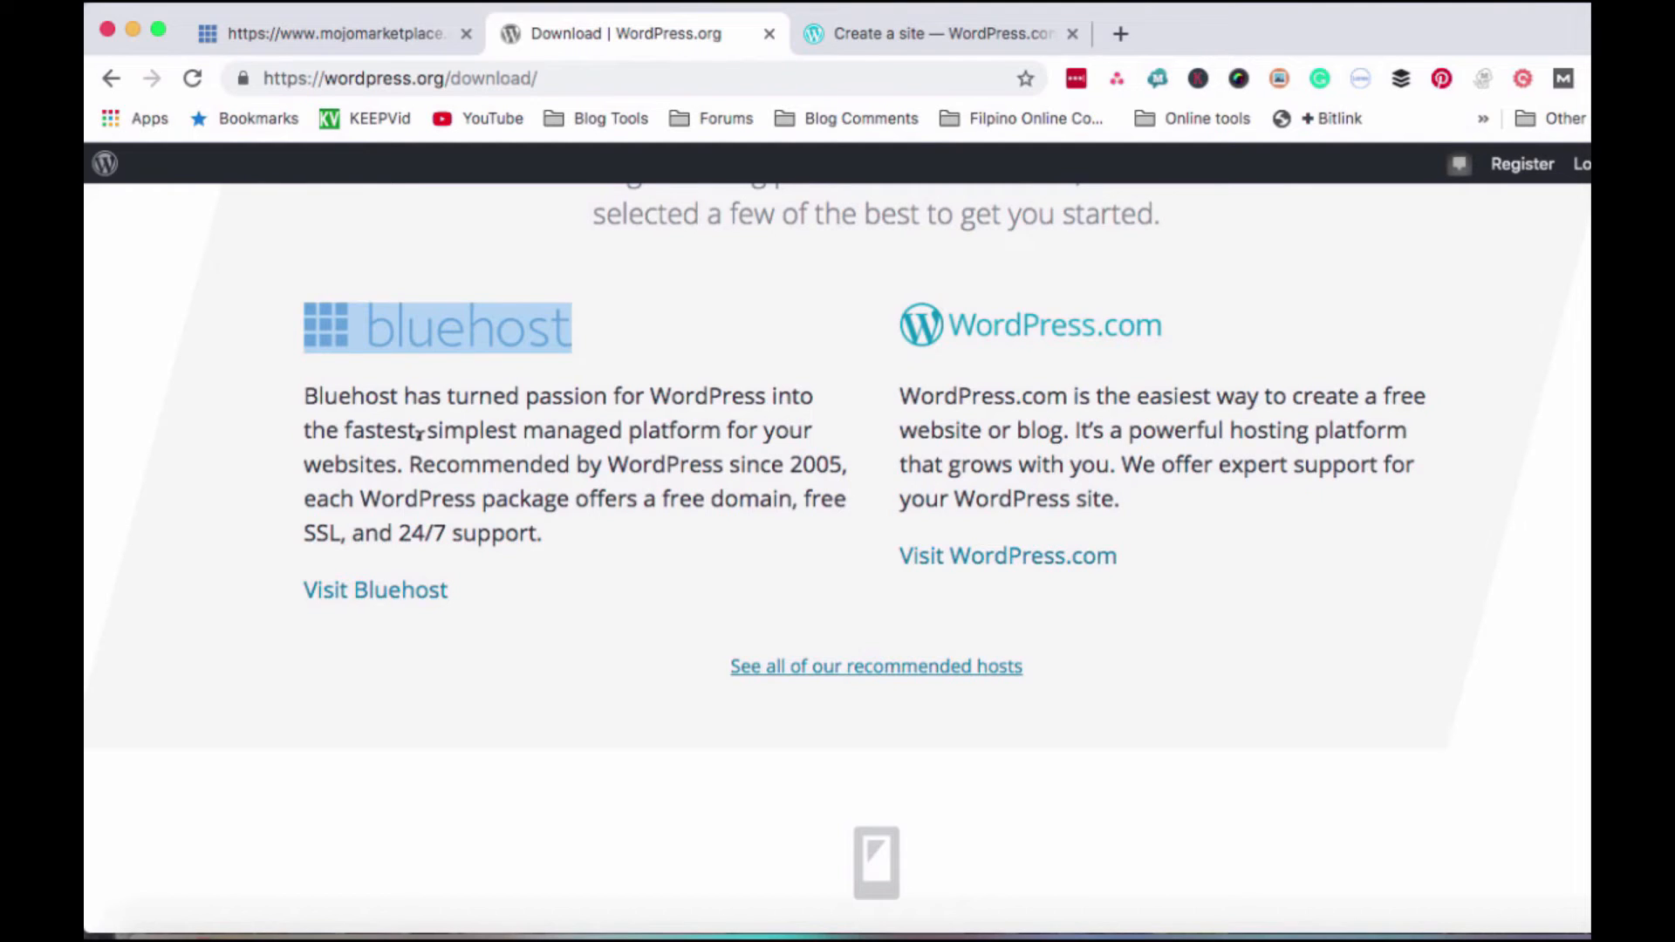
pyautogui.scroll(2, 608, 498)
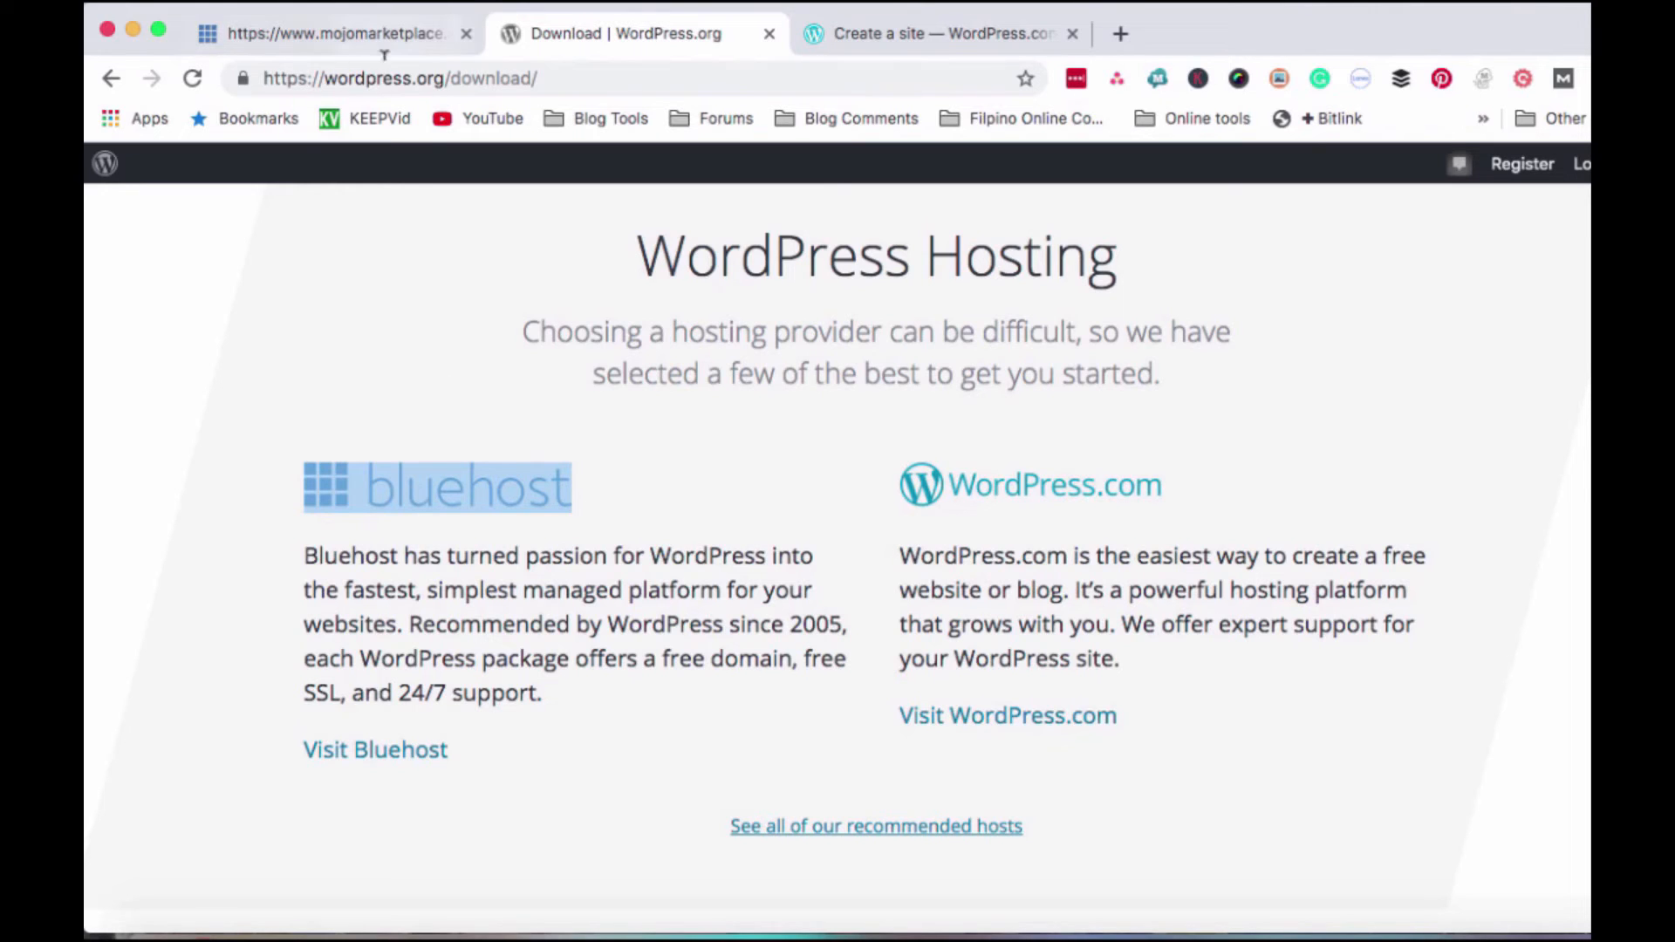
# Step: Go back to the It Works Philippines admin page and close the WordPress.com sign-up tab
pyautogui.scroll(10, 392, 261)
pyautogui.click(111, 79)
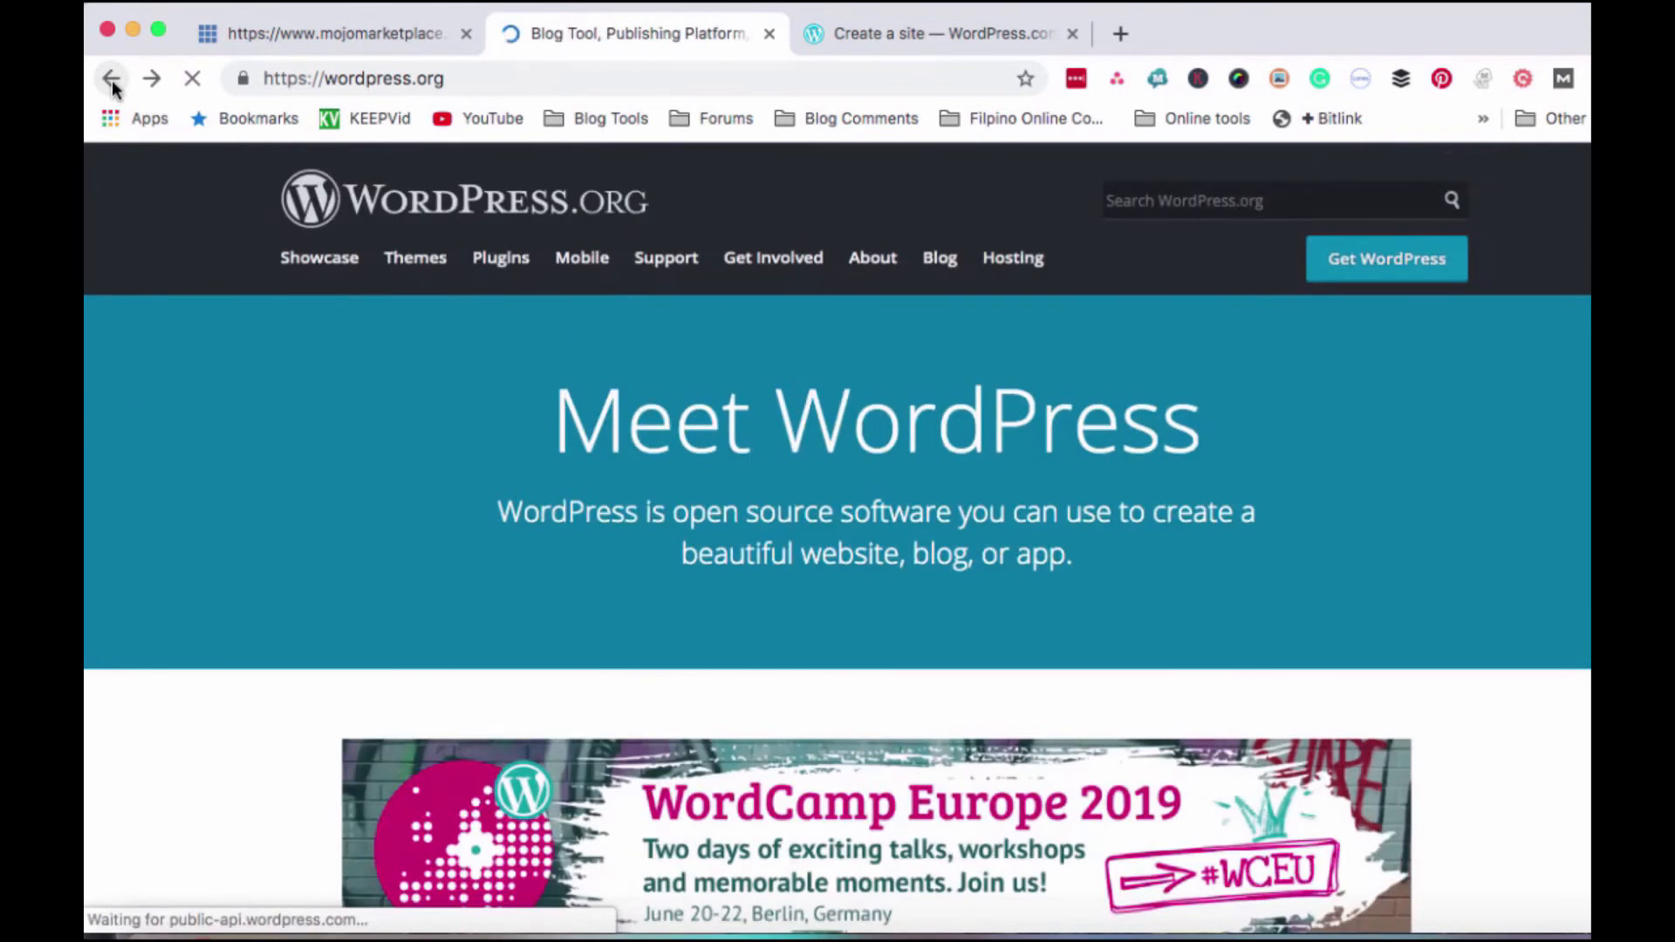
pyautogui.click(112, 80)
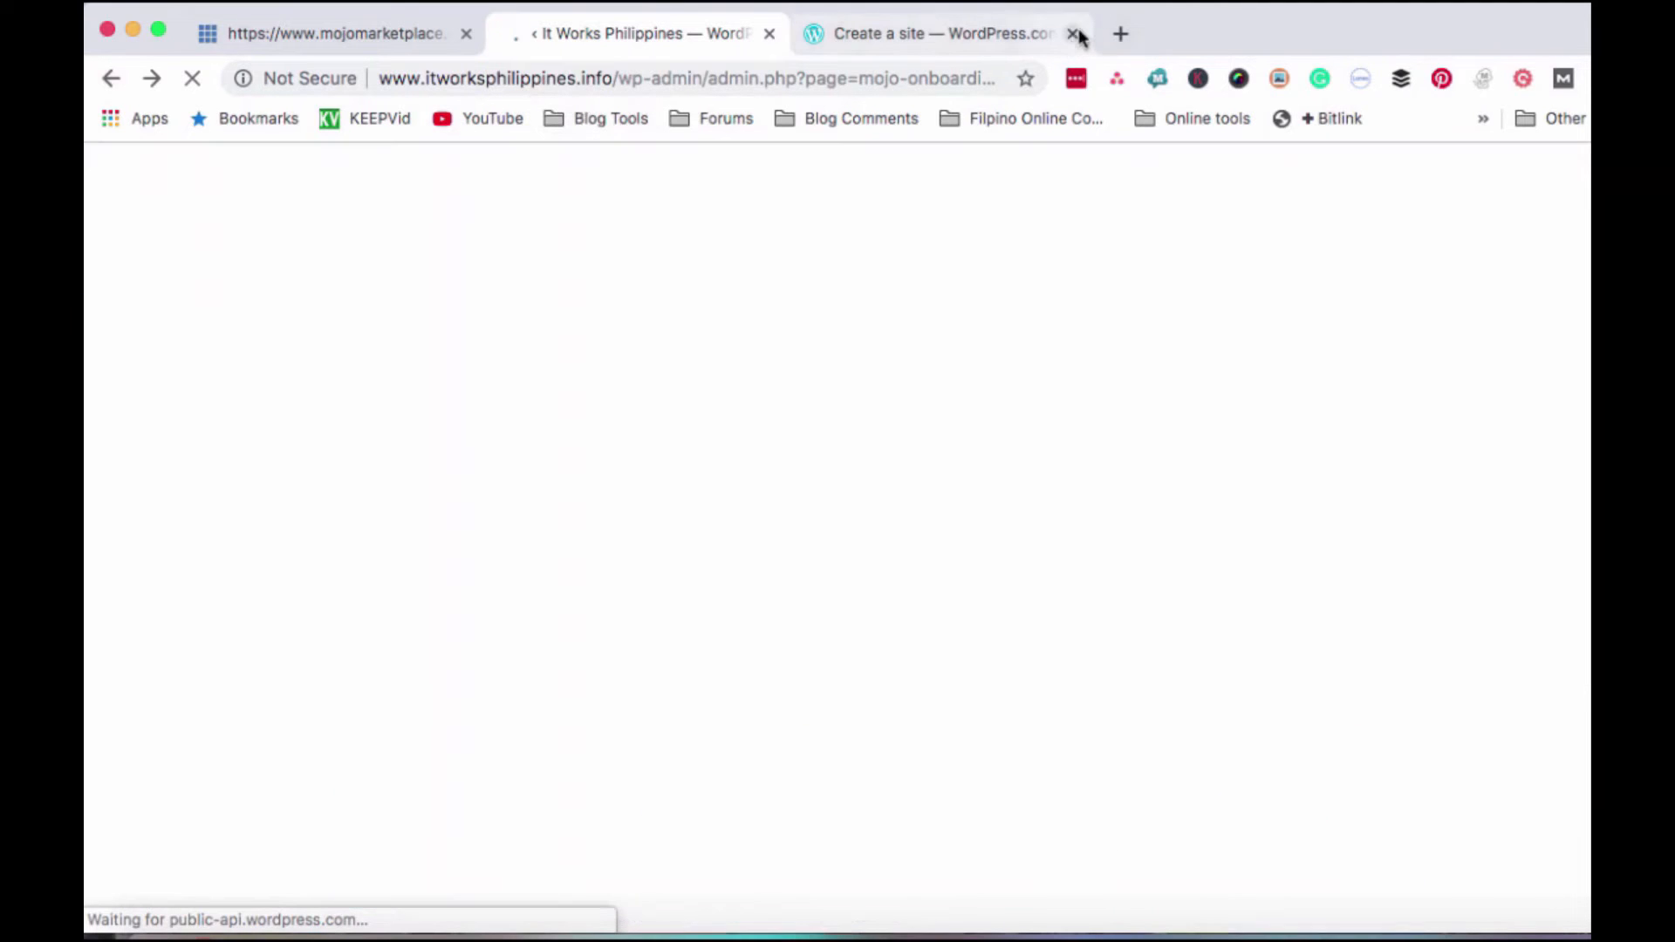
pyautogui.click(1072, 34)
# Step: Open itworksphilippines.info in a new tab and look over the new site's front page
pyautogui.click(817, 34)
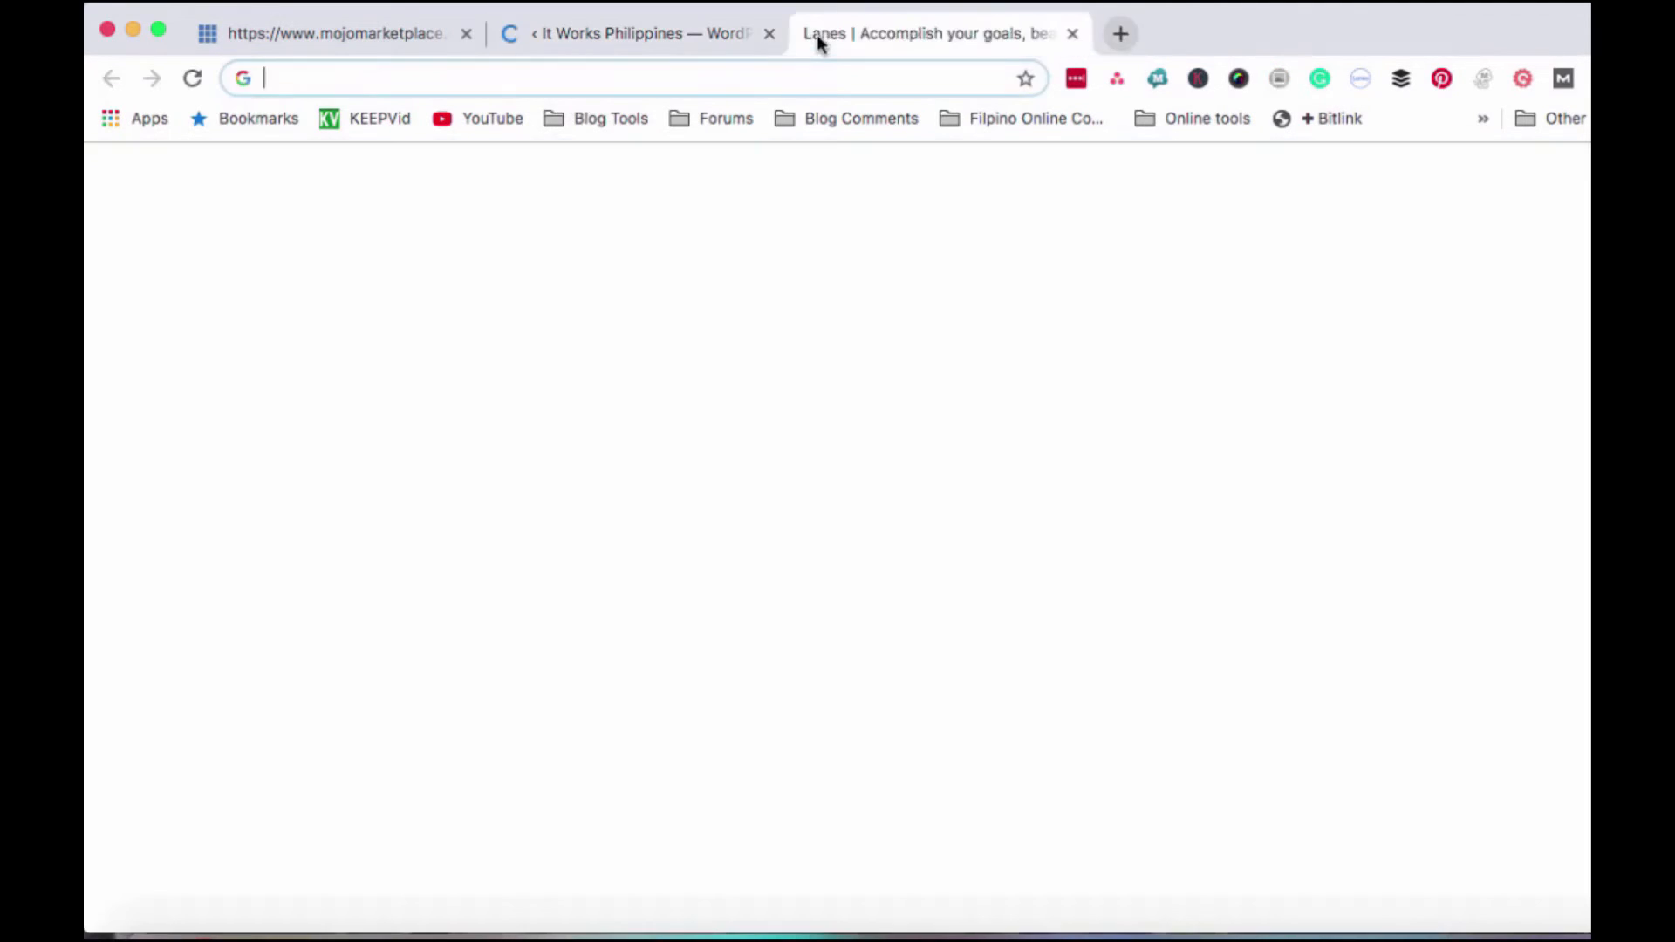
pyautogui.write('itworksphilipin')
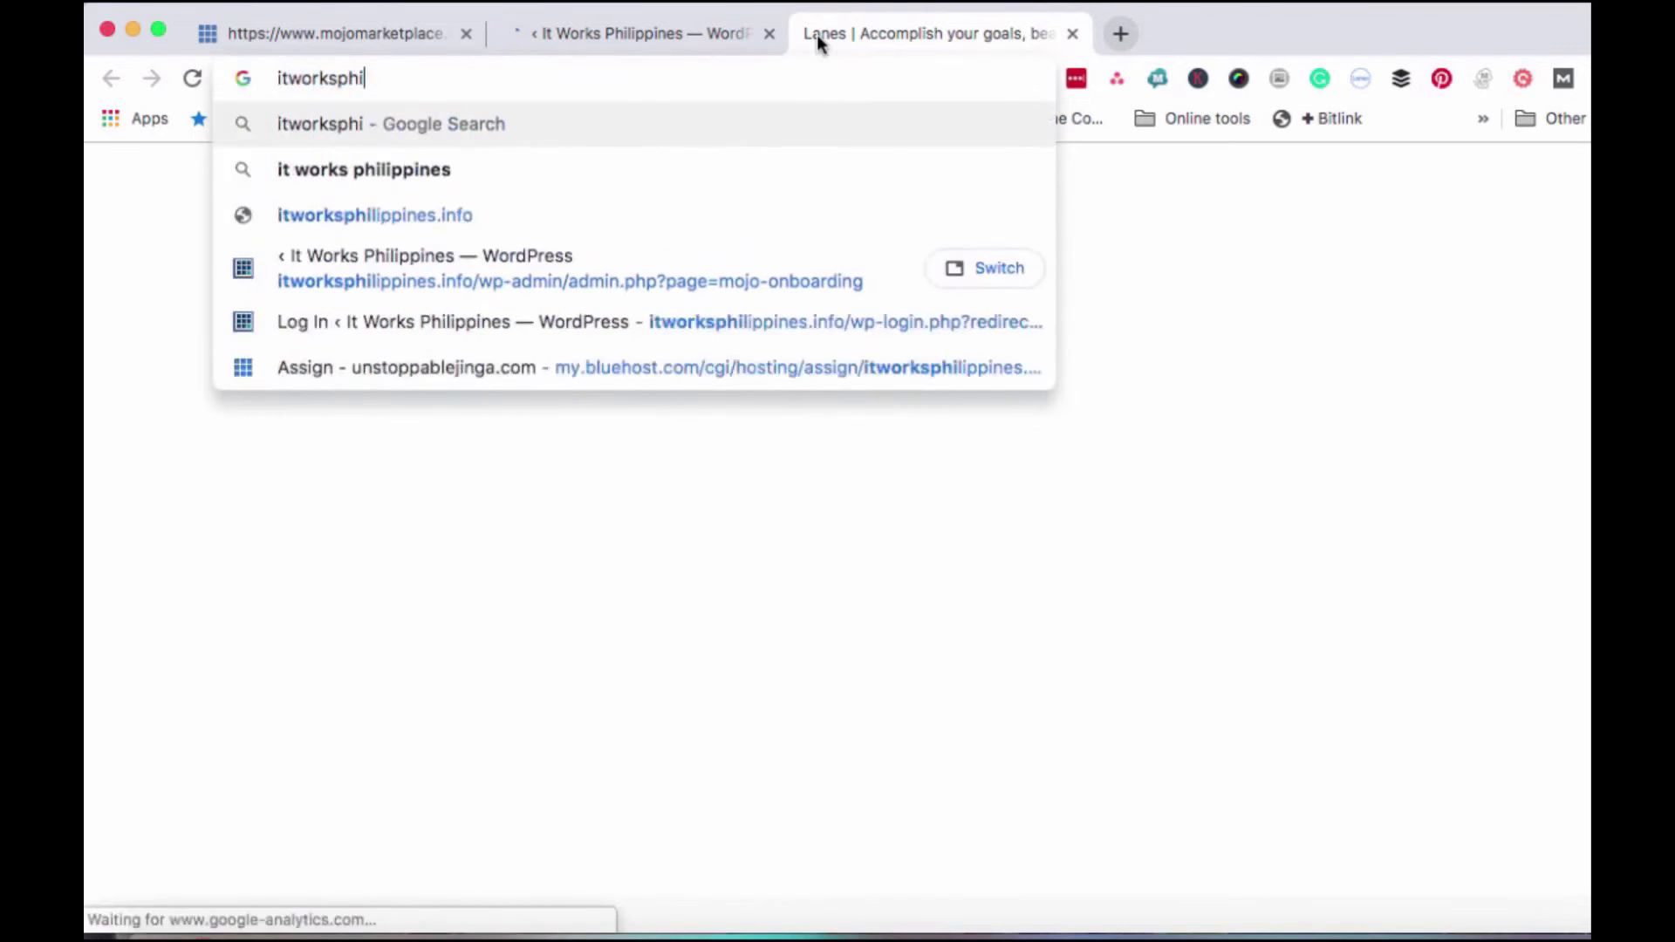
pyautogui.press('BackSpace')
pyautogui.press('BackSpace')
pyautogui.press('BackSpace')
pyautogui.press('BackSpace')
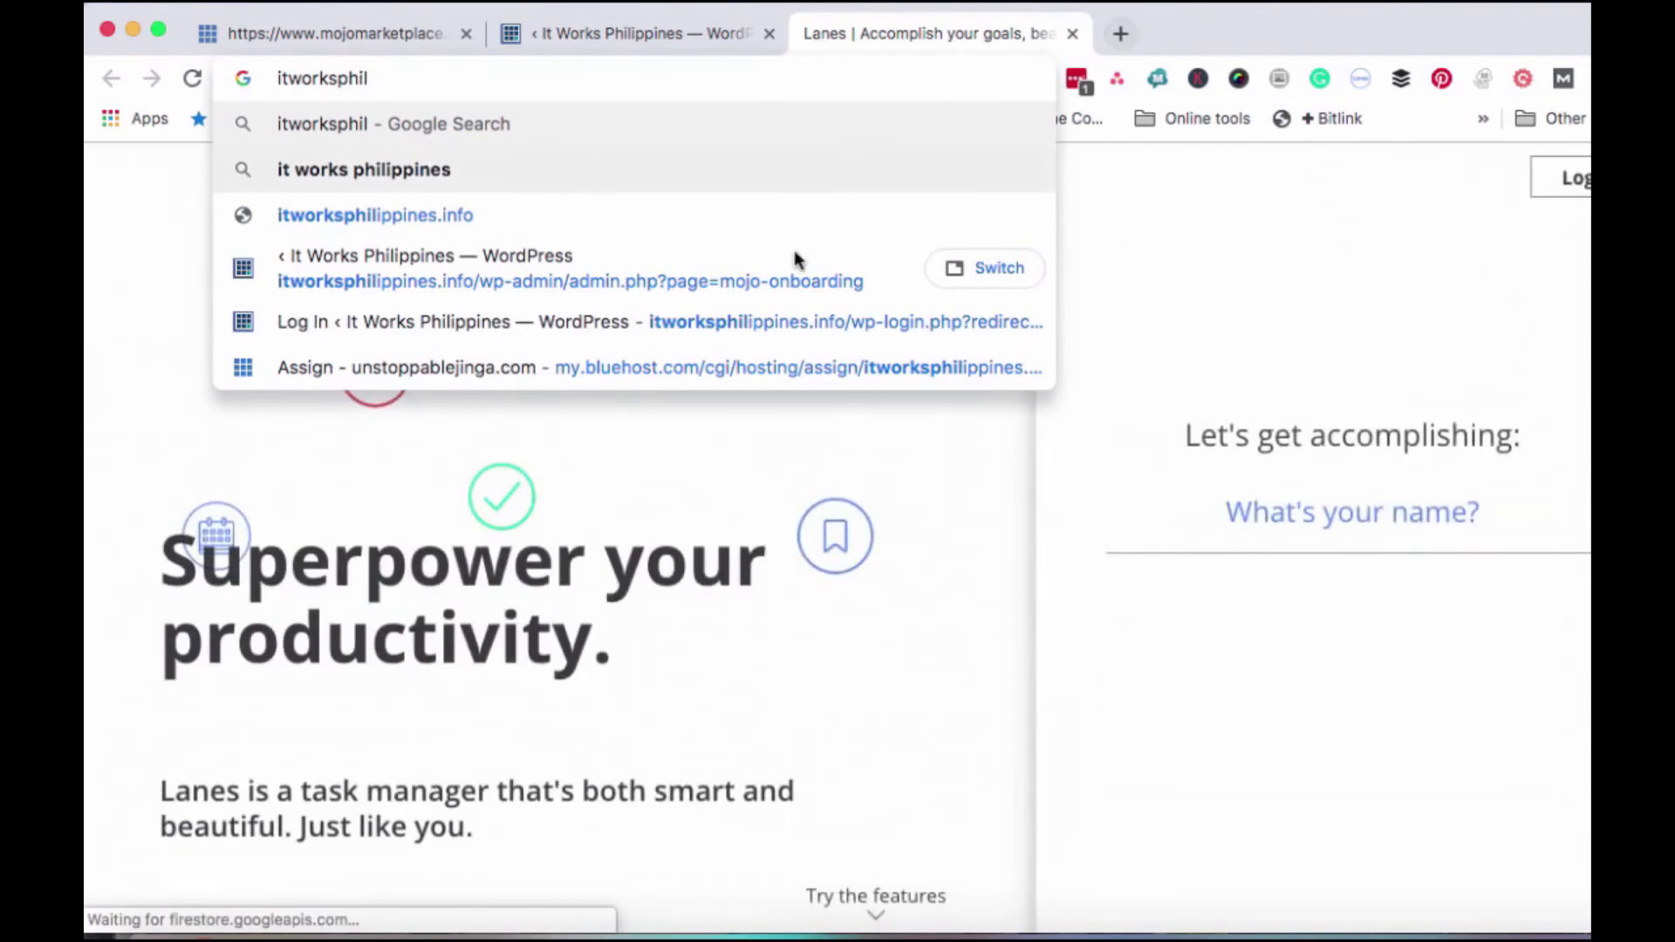
pyautogui.click(475, 218)
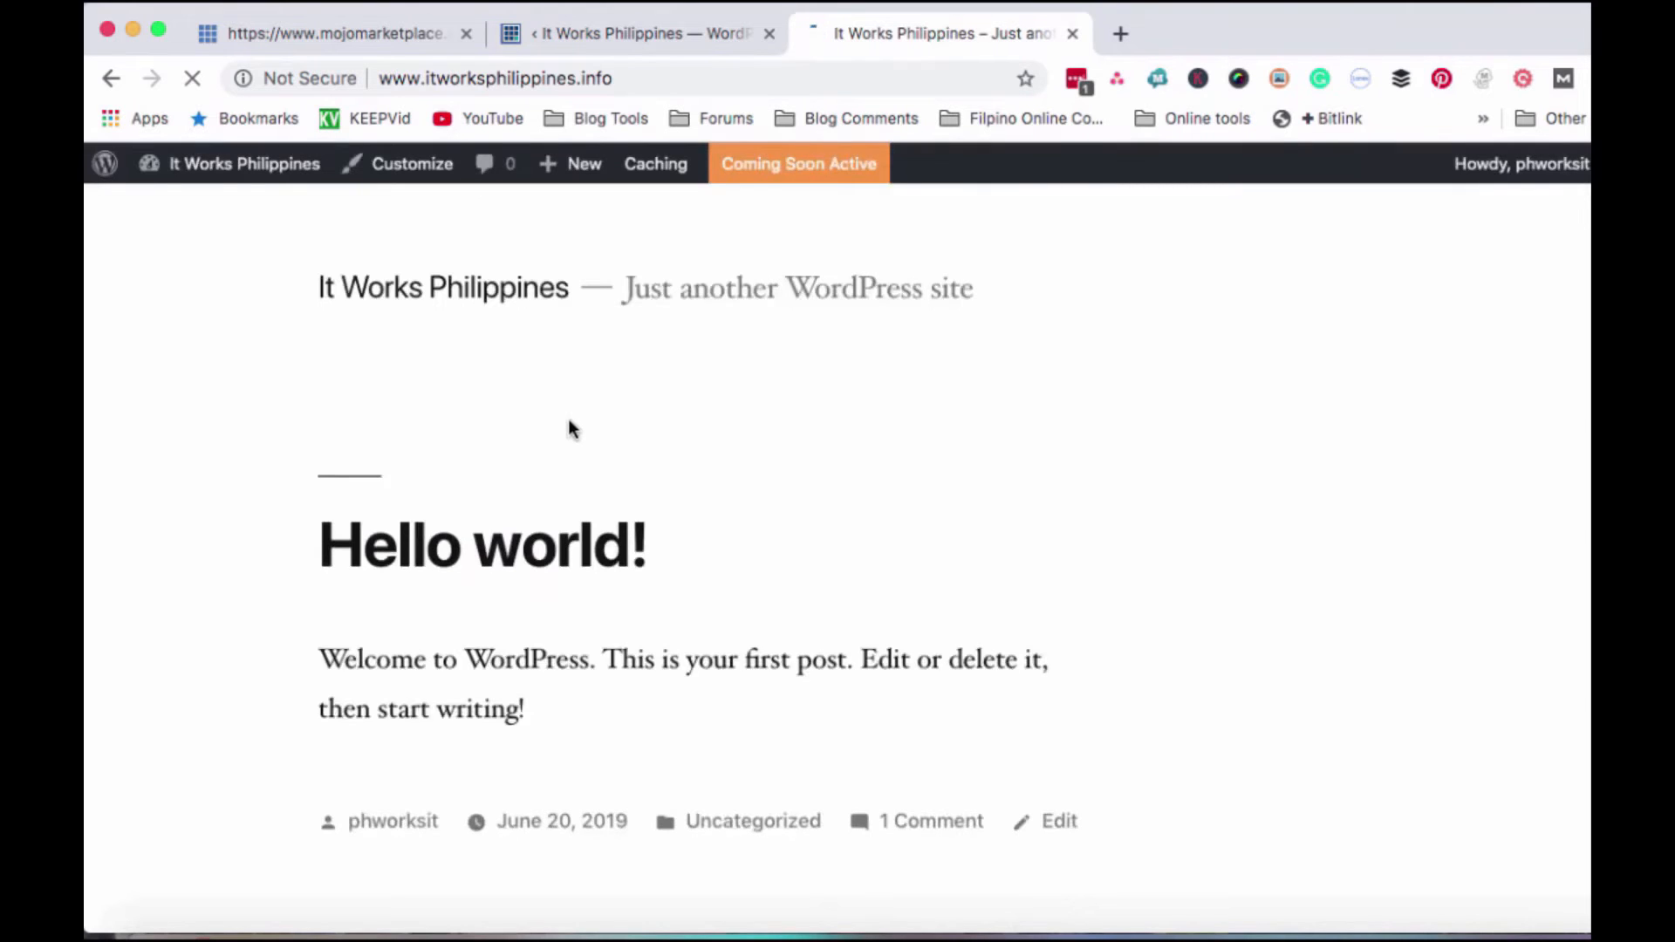
pyautogui.scroll(-1, 568, 428)
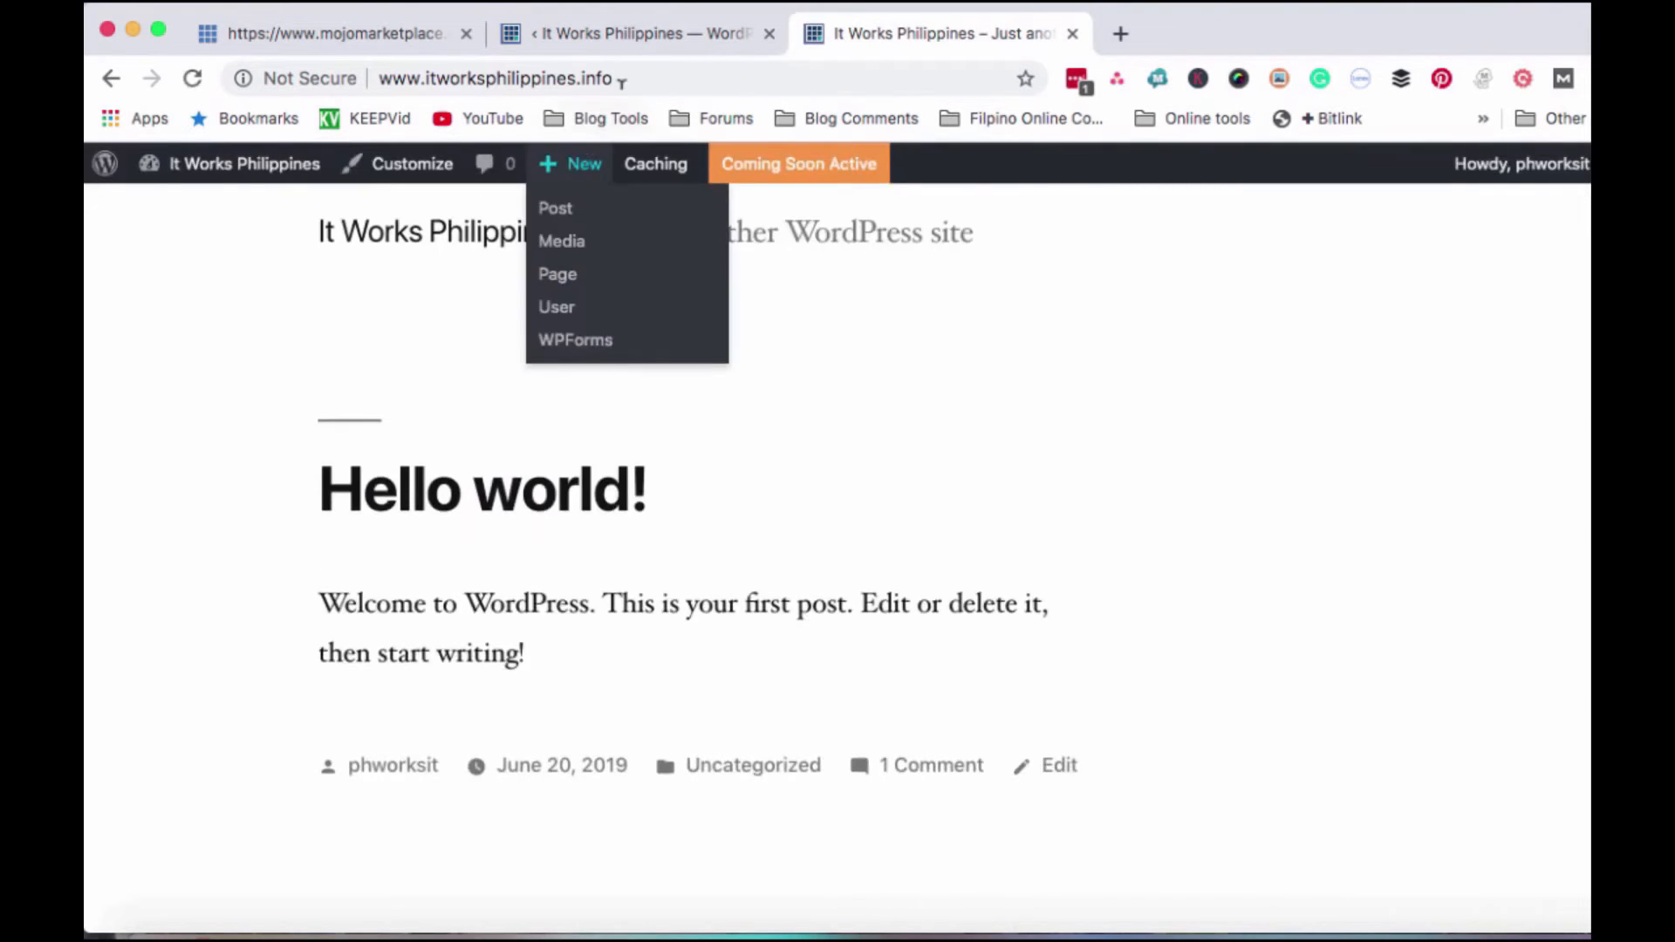
pyautogui.click(630, 78)
pyautogui.press('super+c')
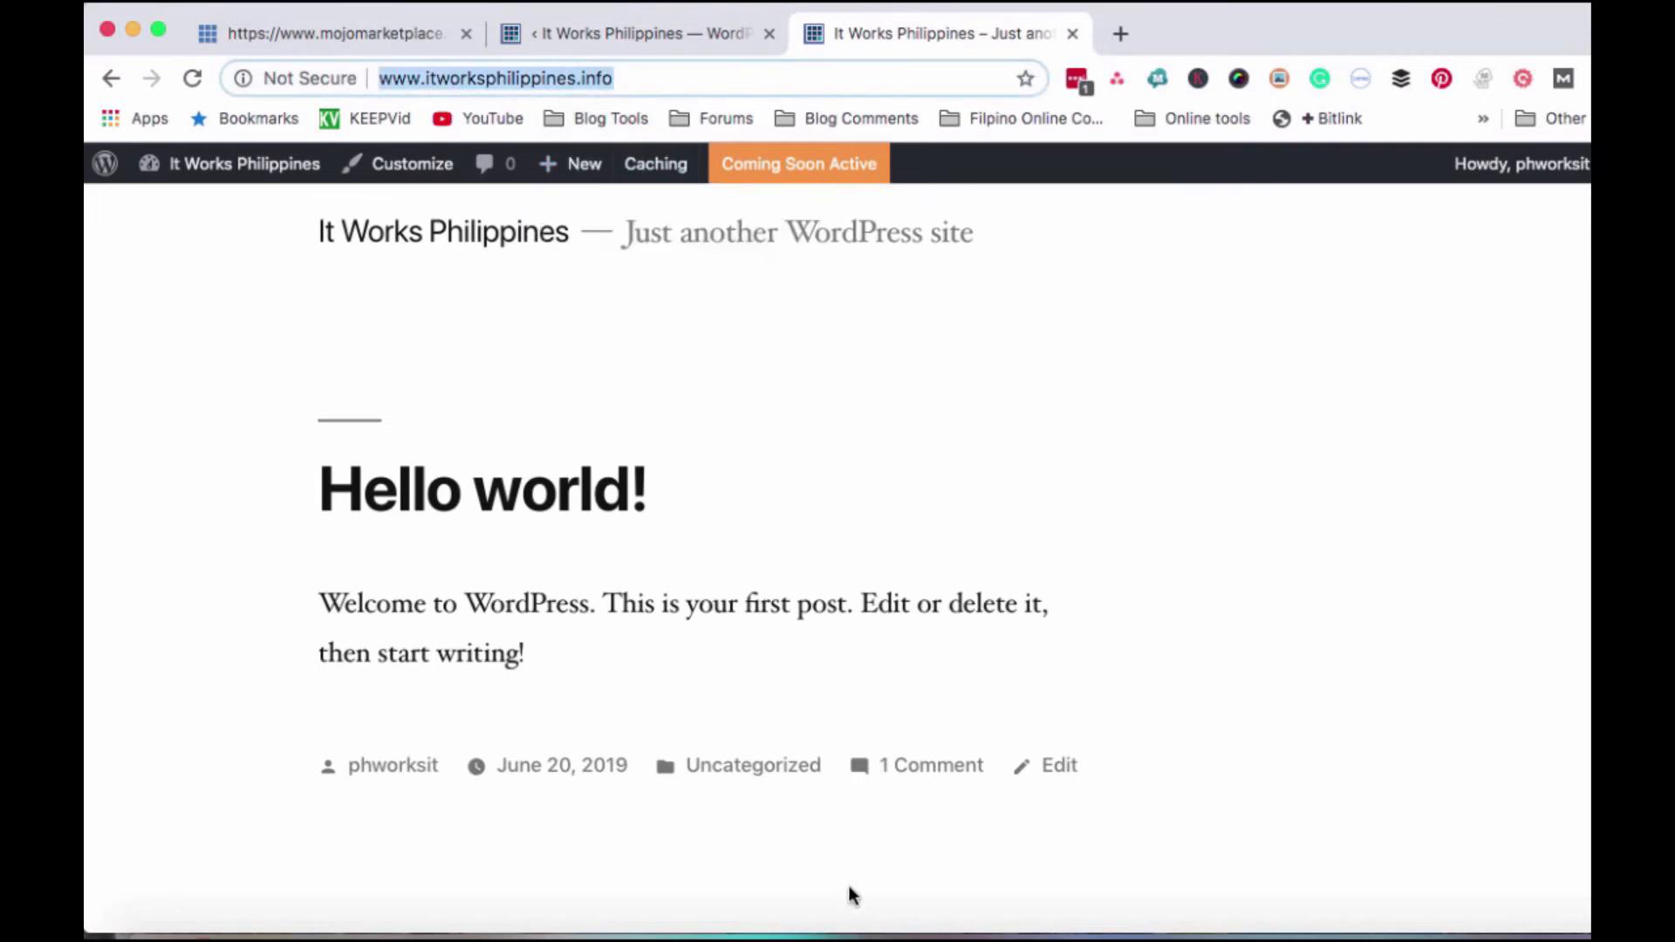
pyautogui.click(866, 924)
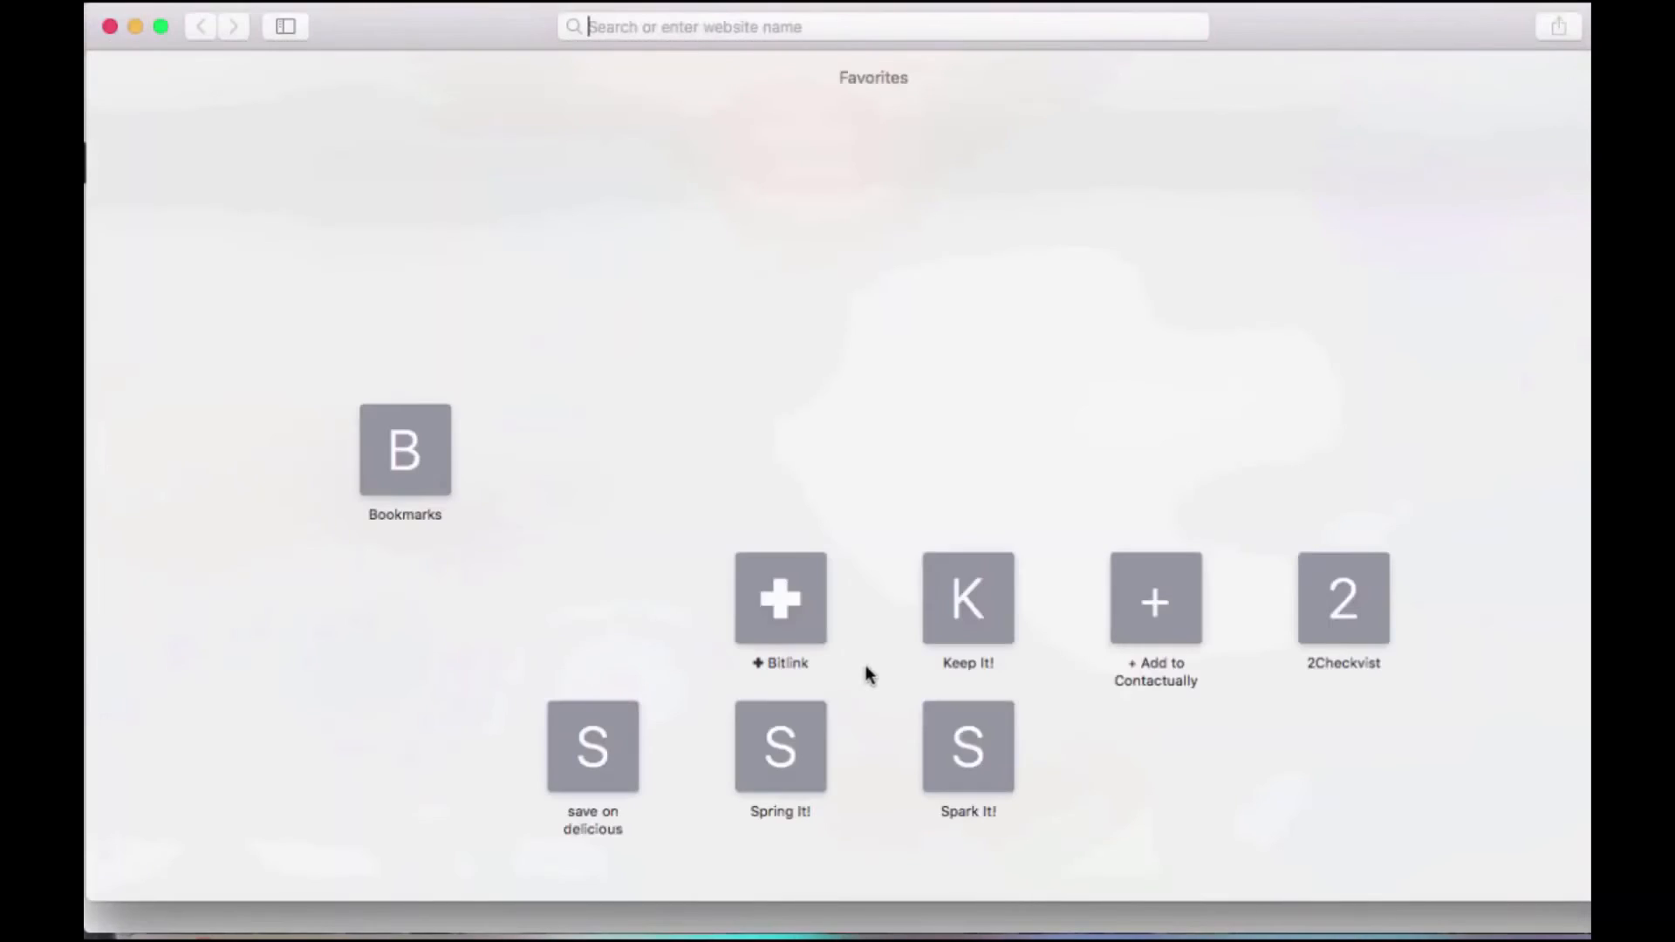
pyautogui.press('super+v')
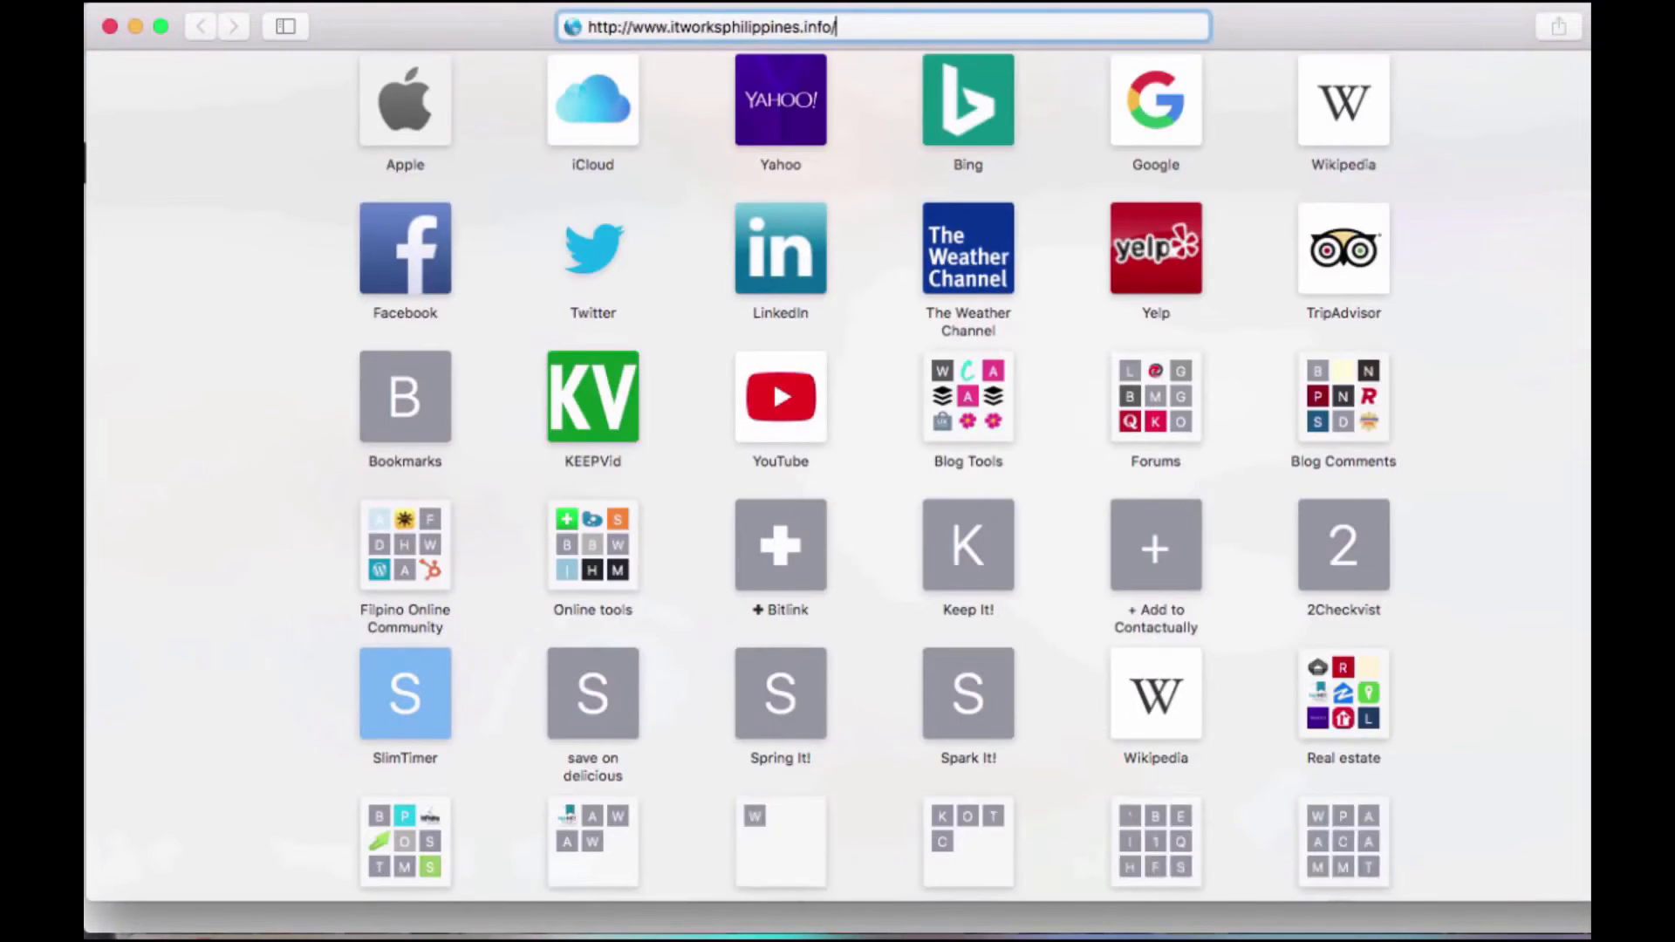
pyautogui.press('Return')
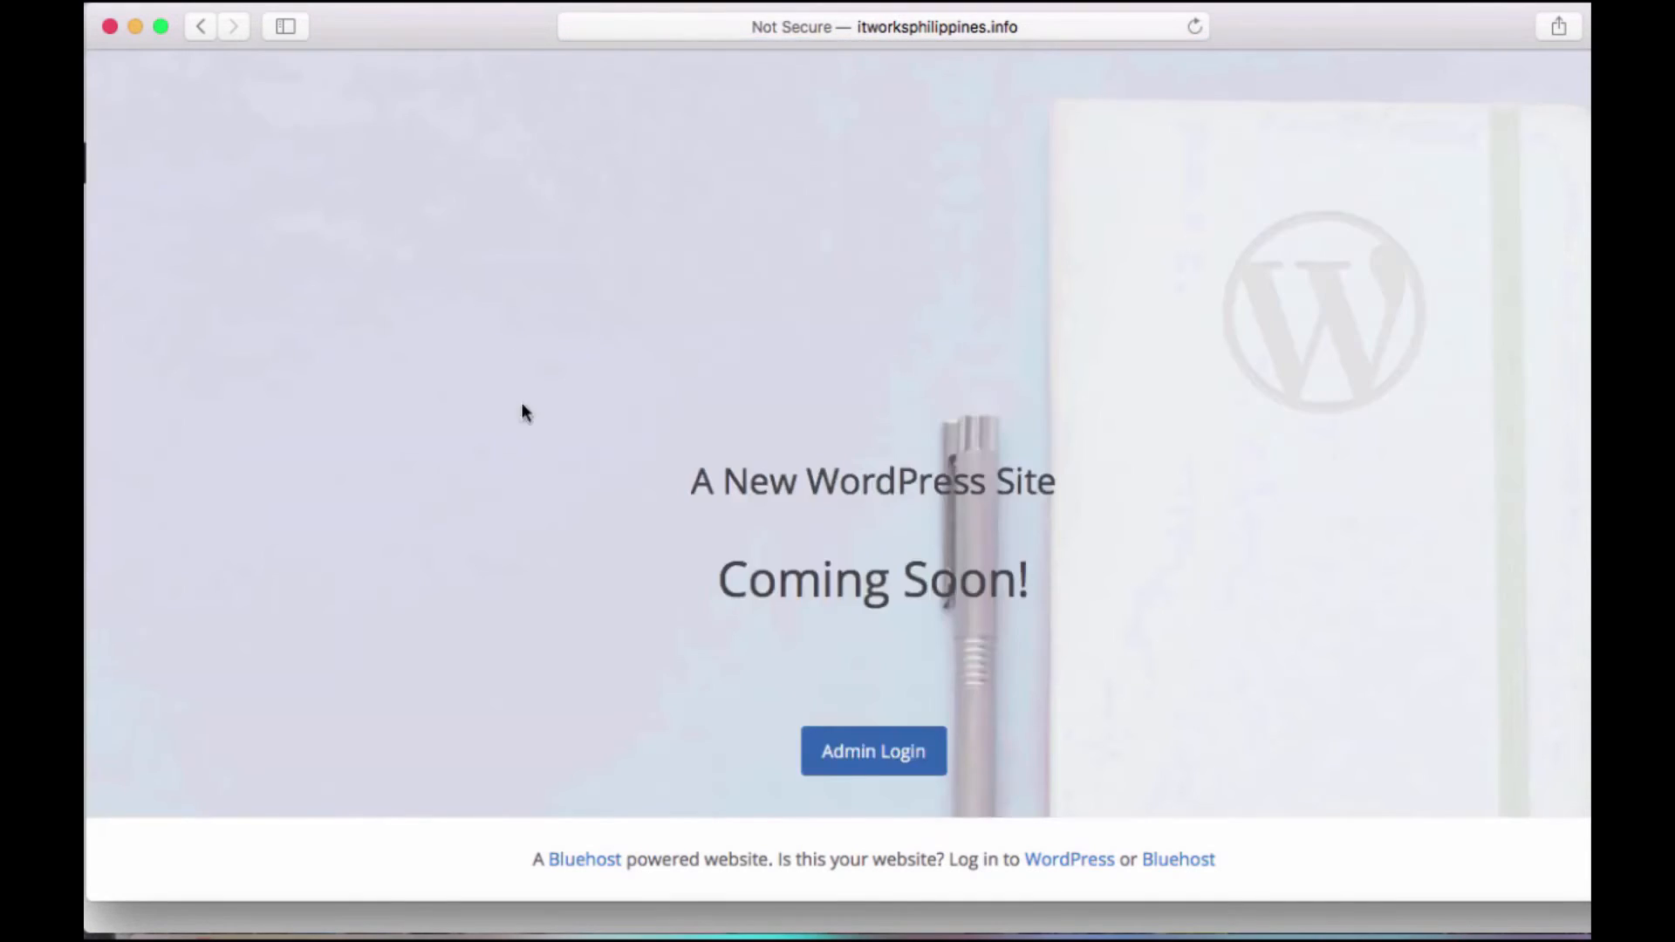
# Step: Review the Coming Soon message, open the admin login form and go back to the site from it
pyautogui.moveTo(665, 472); pyautogui.dragTo(1095, 617)
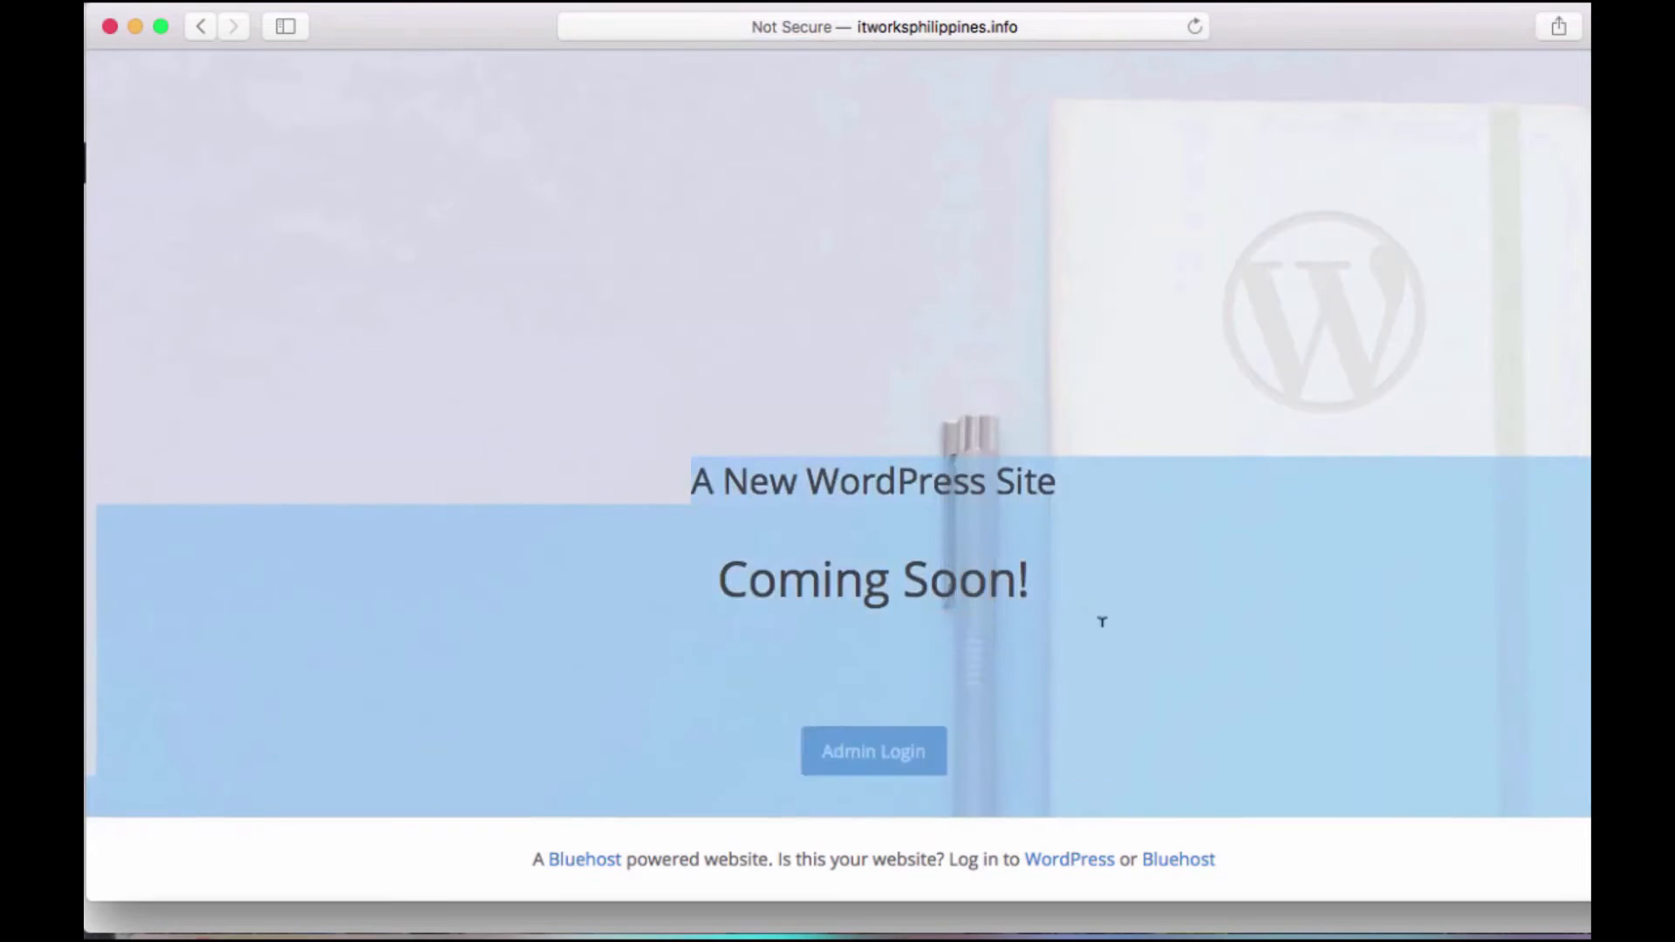
pyautogui.click(822, 344)
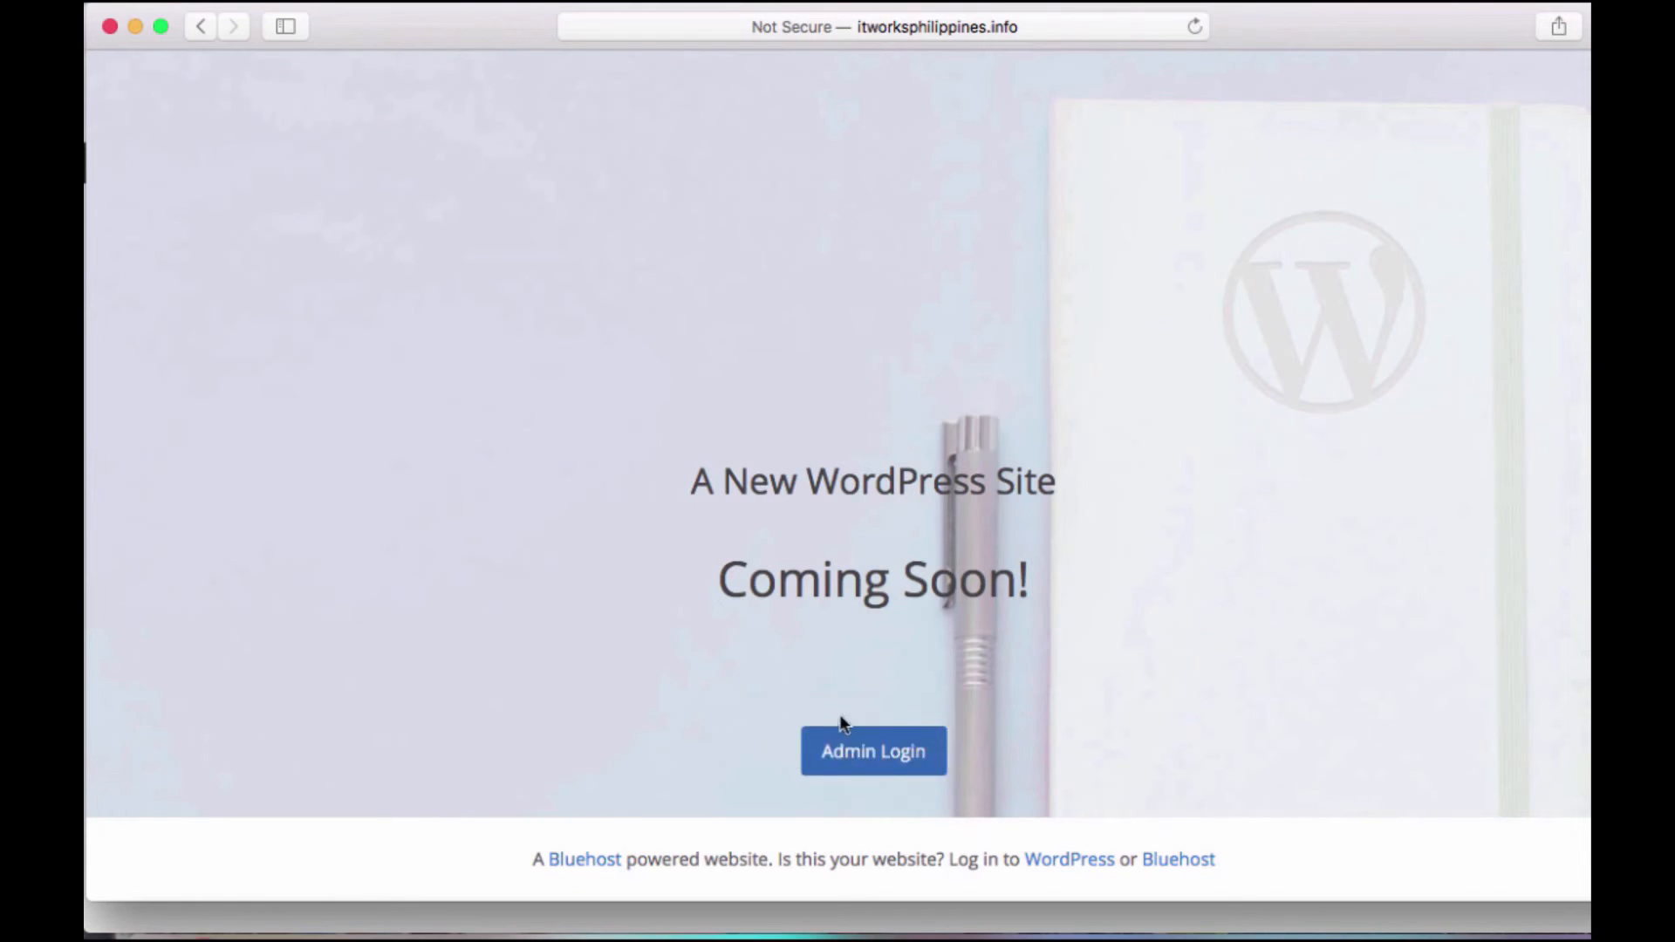
pyautogui.click(855, 764)
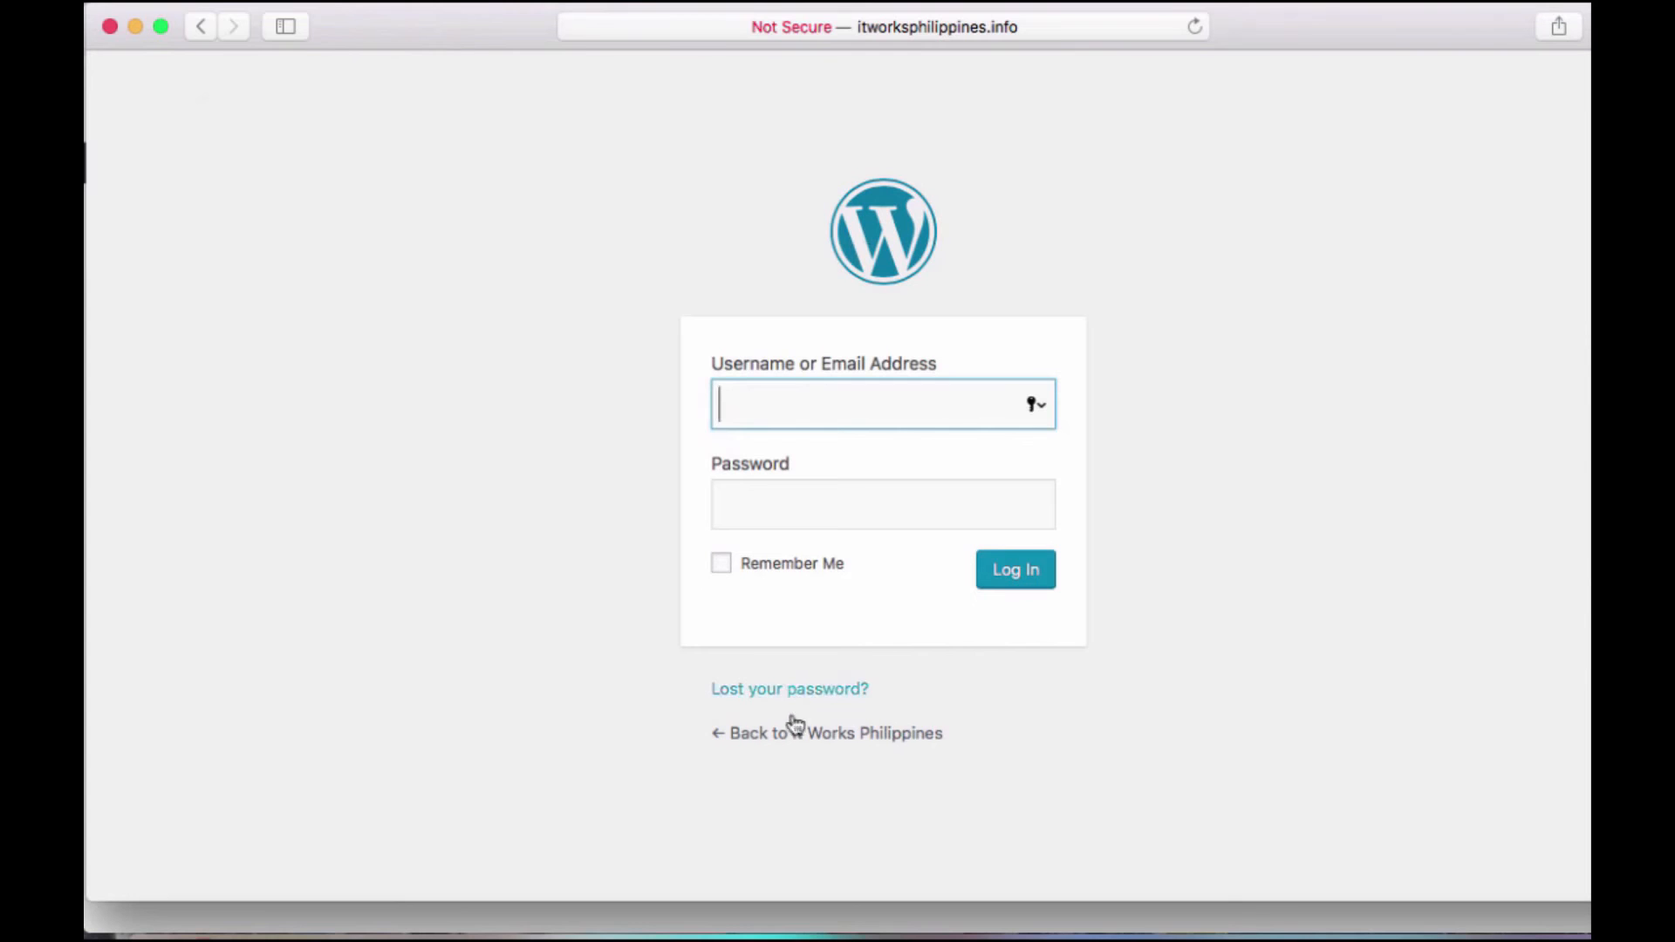
pyautogui.click(792, 744)
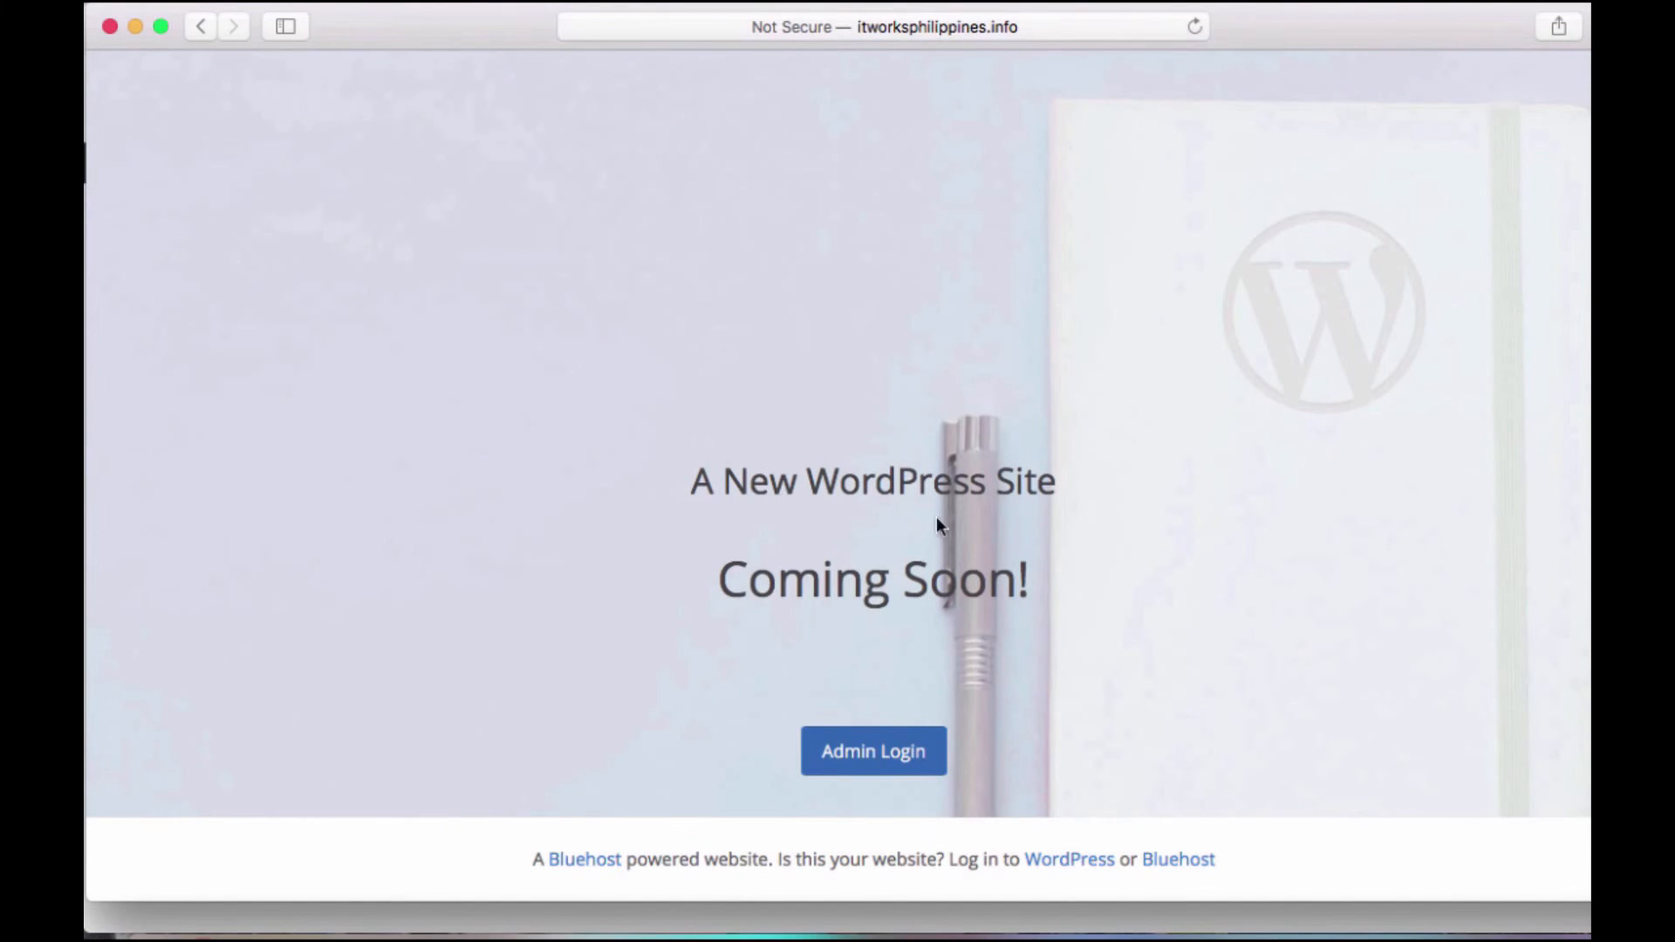
# Step: Switch back to Chrome, open the Coming Soon notice's admin page and look through its launch and content options
pyautogui.click(951, 920)
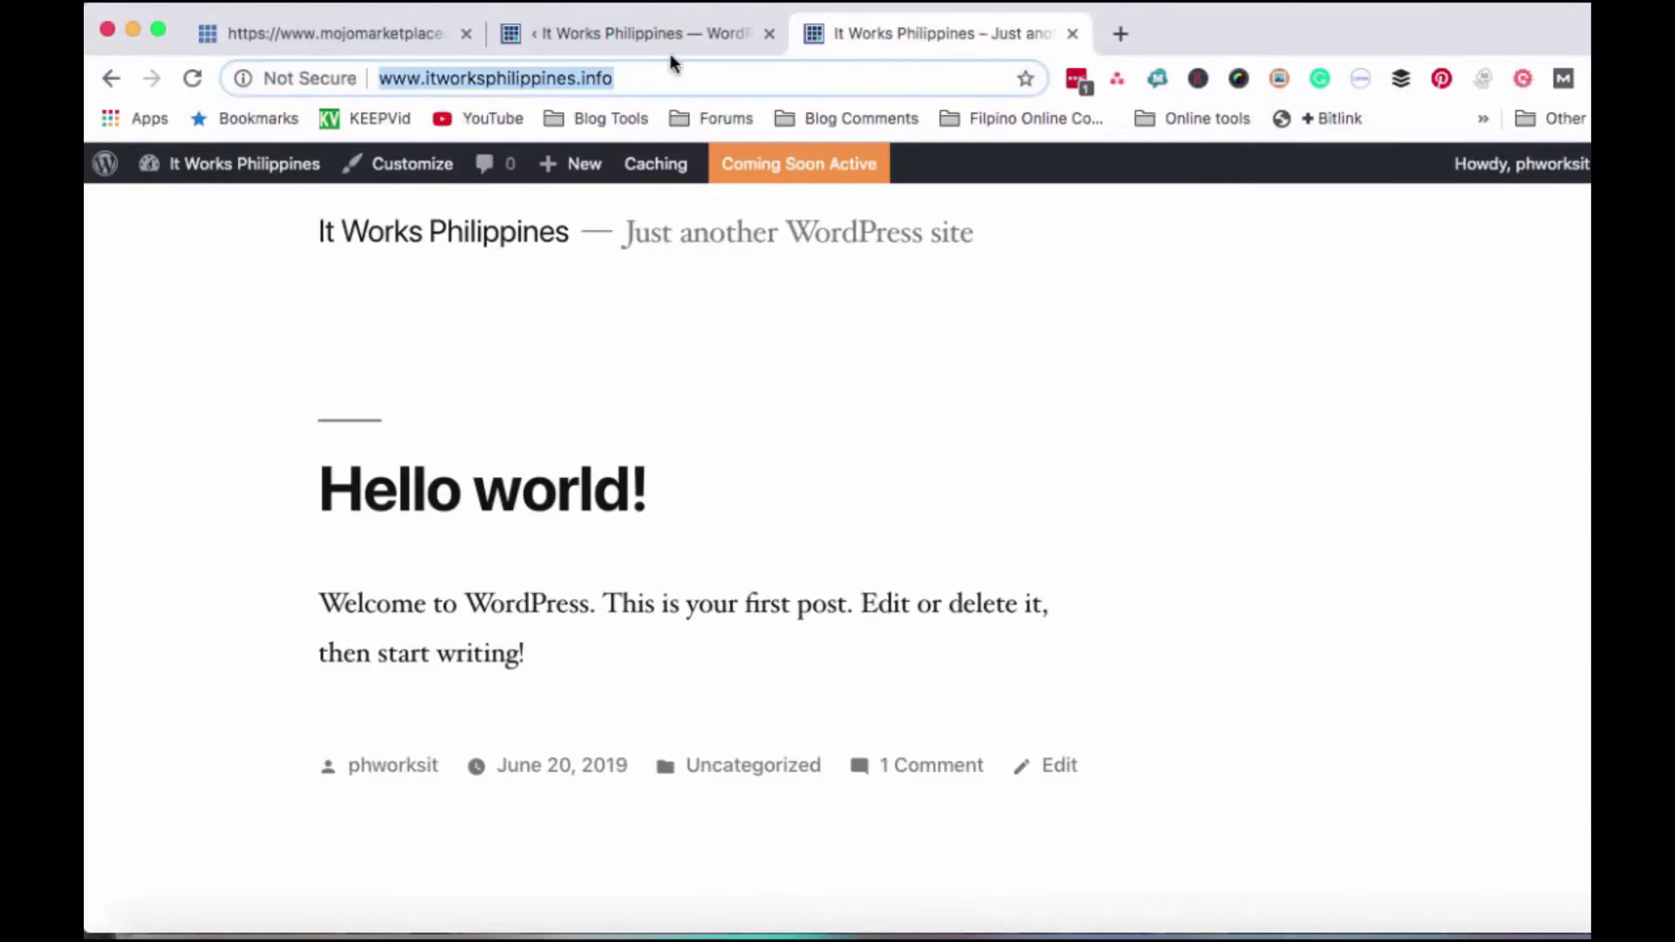
pyautogui.click(763, 165)
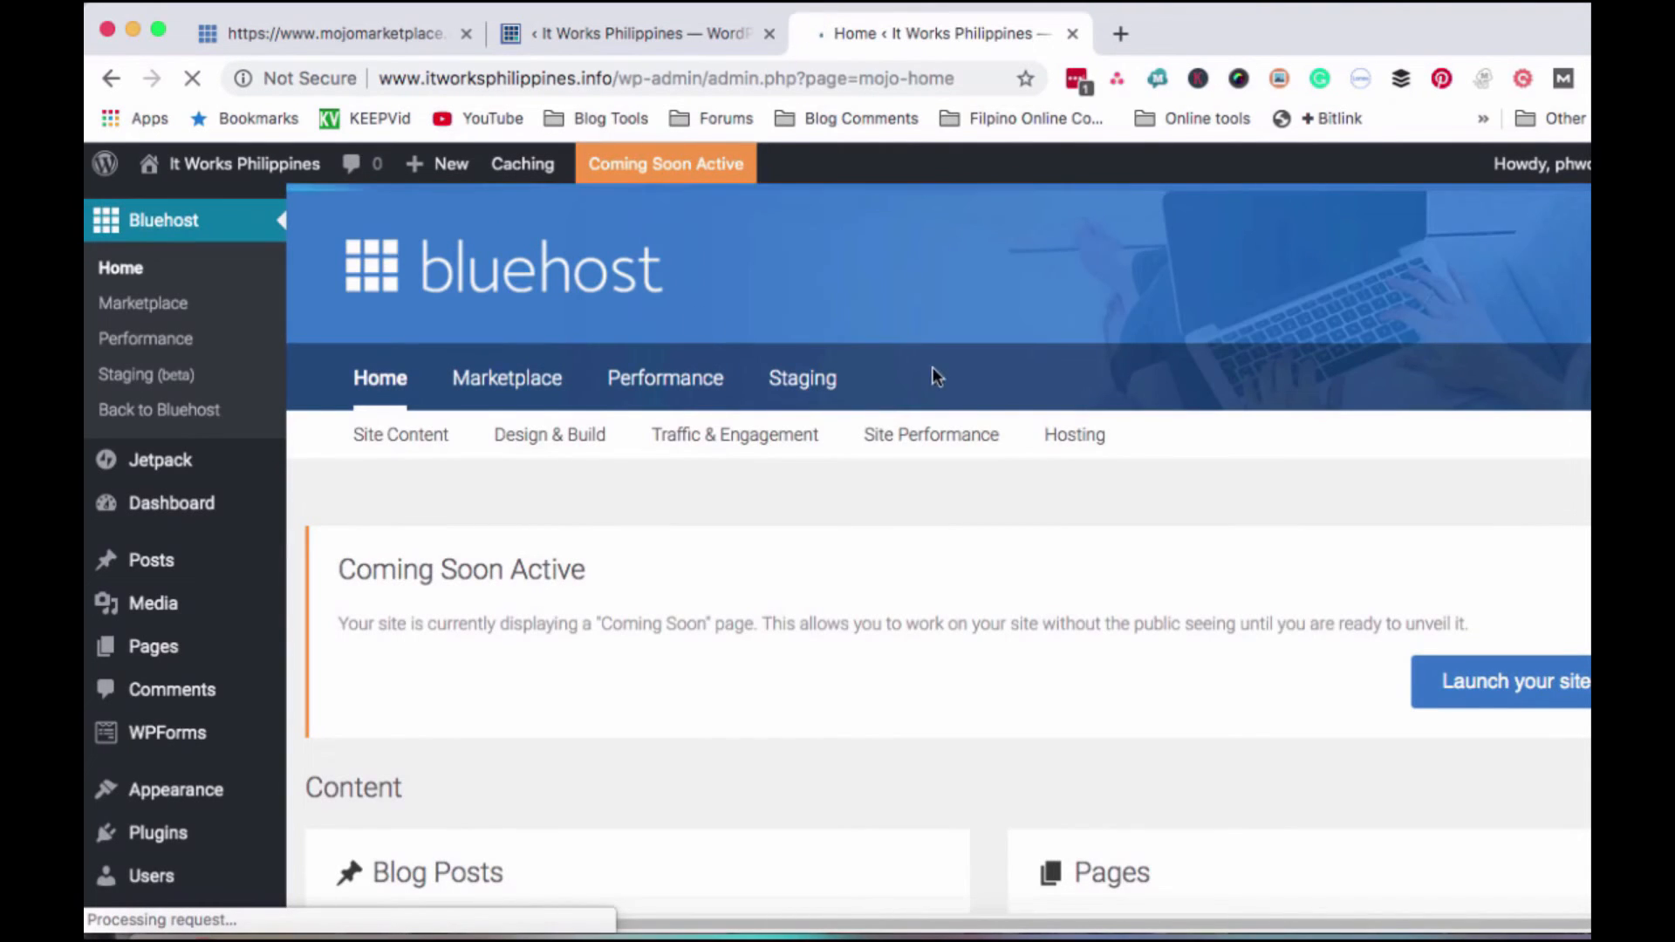
pyautogui.scroll(-5, 933, 370)
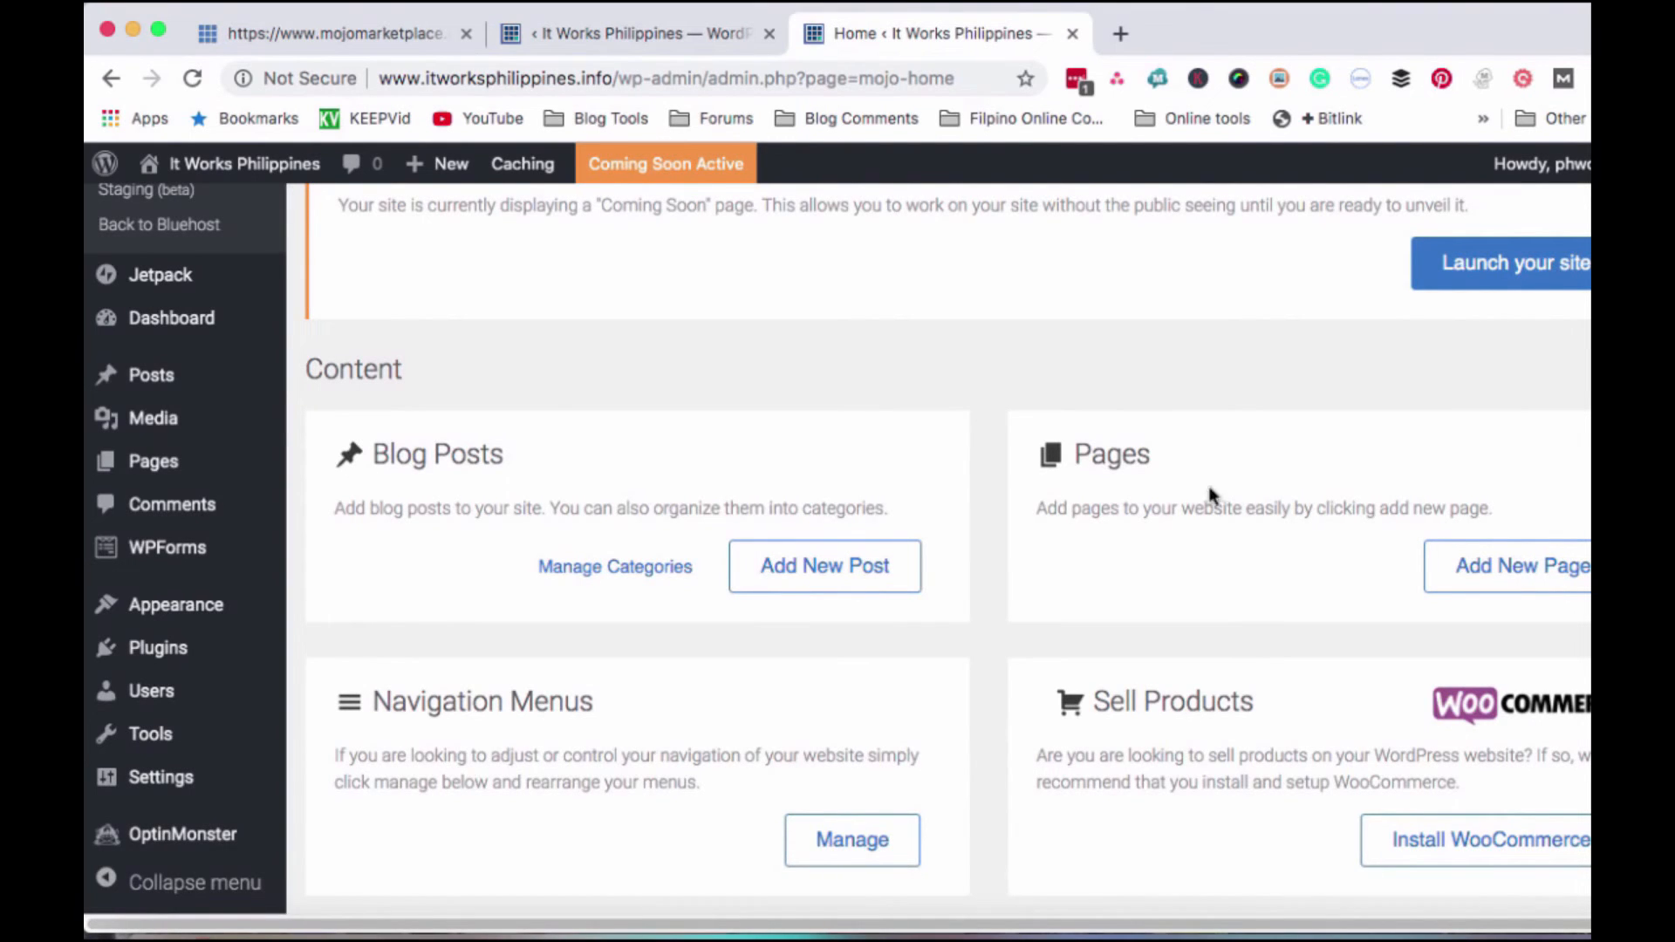
pyautogui.scroll(1, 1229, 485)
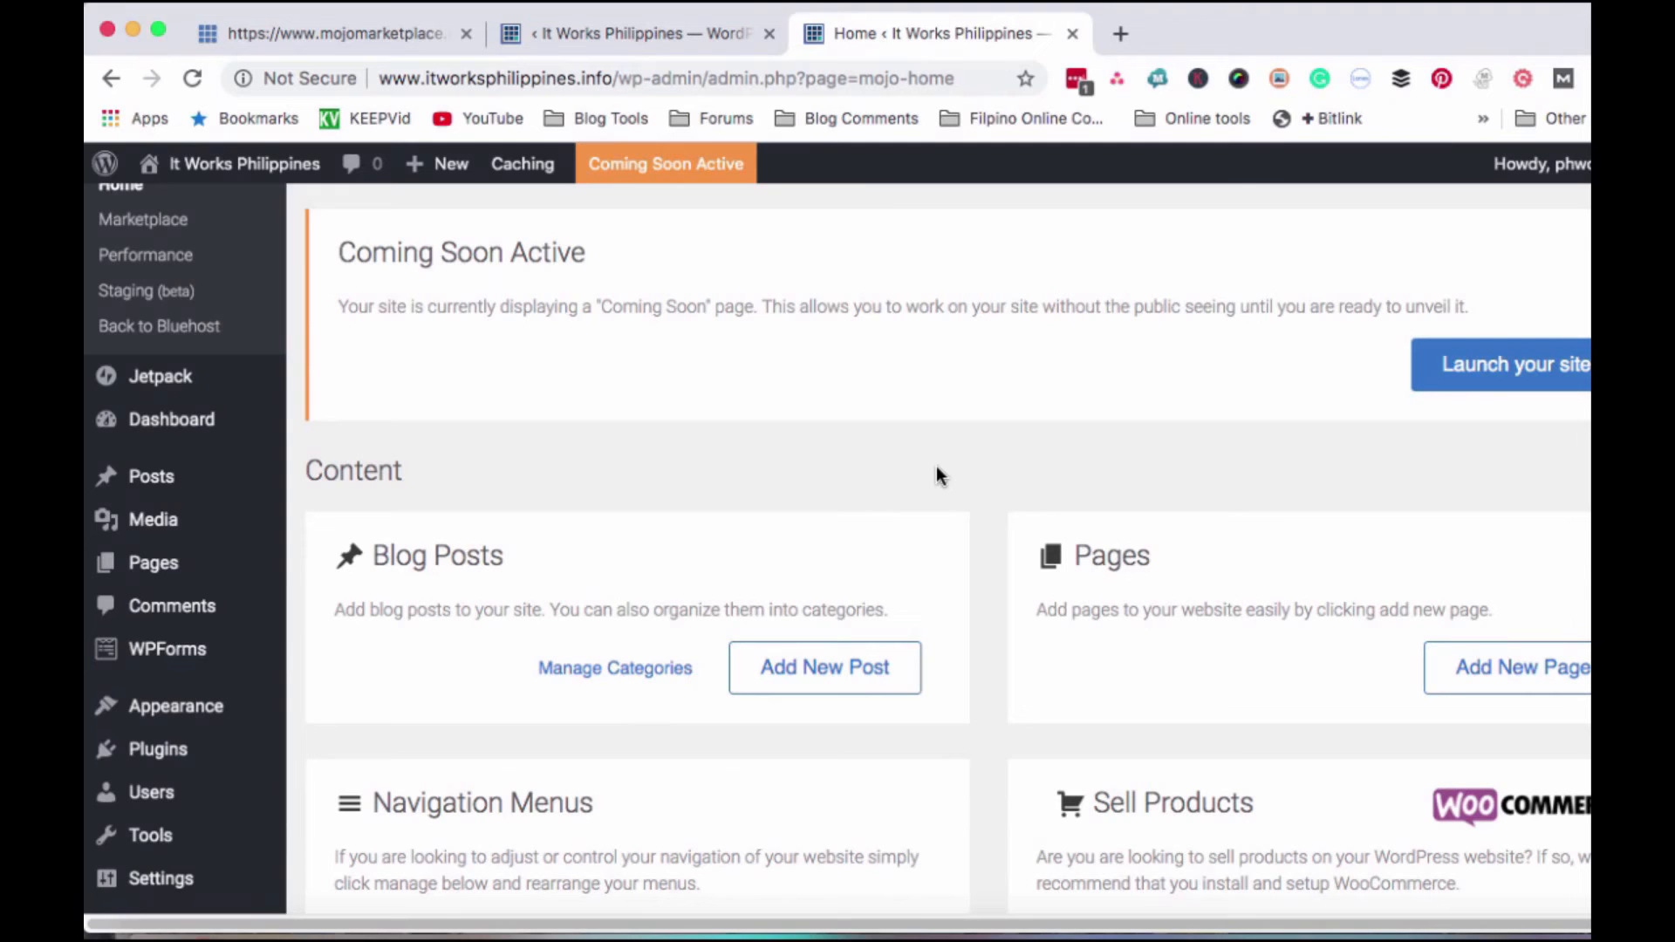
pyautogui.scroll(-6, 935, 475)
# Step: Switch to Safari and examine the Bluehost credit in the Coming Soon page's footer
pyautogui.moveTo(867, 916)
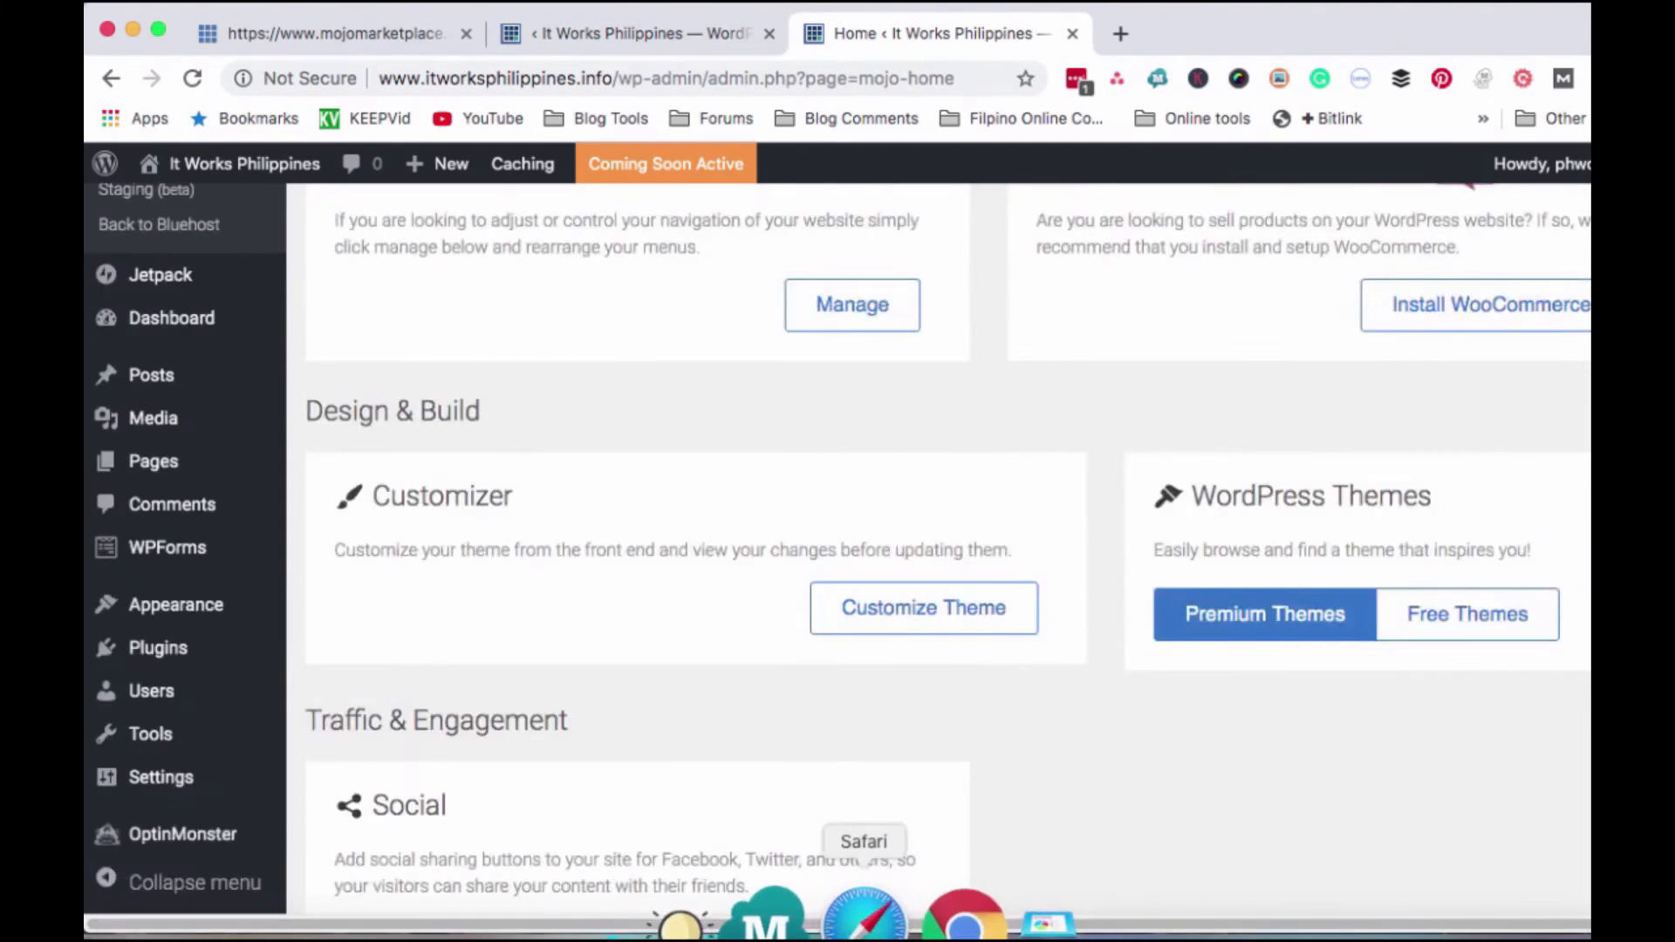
pyautogui.scroll(4, 868, 862)
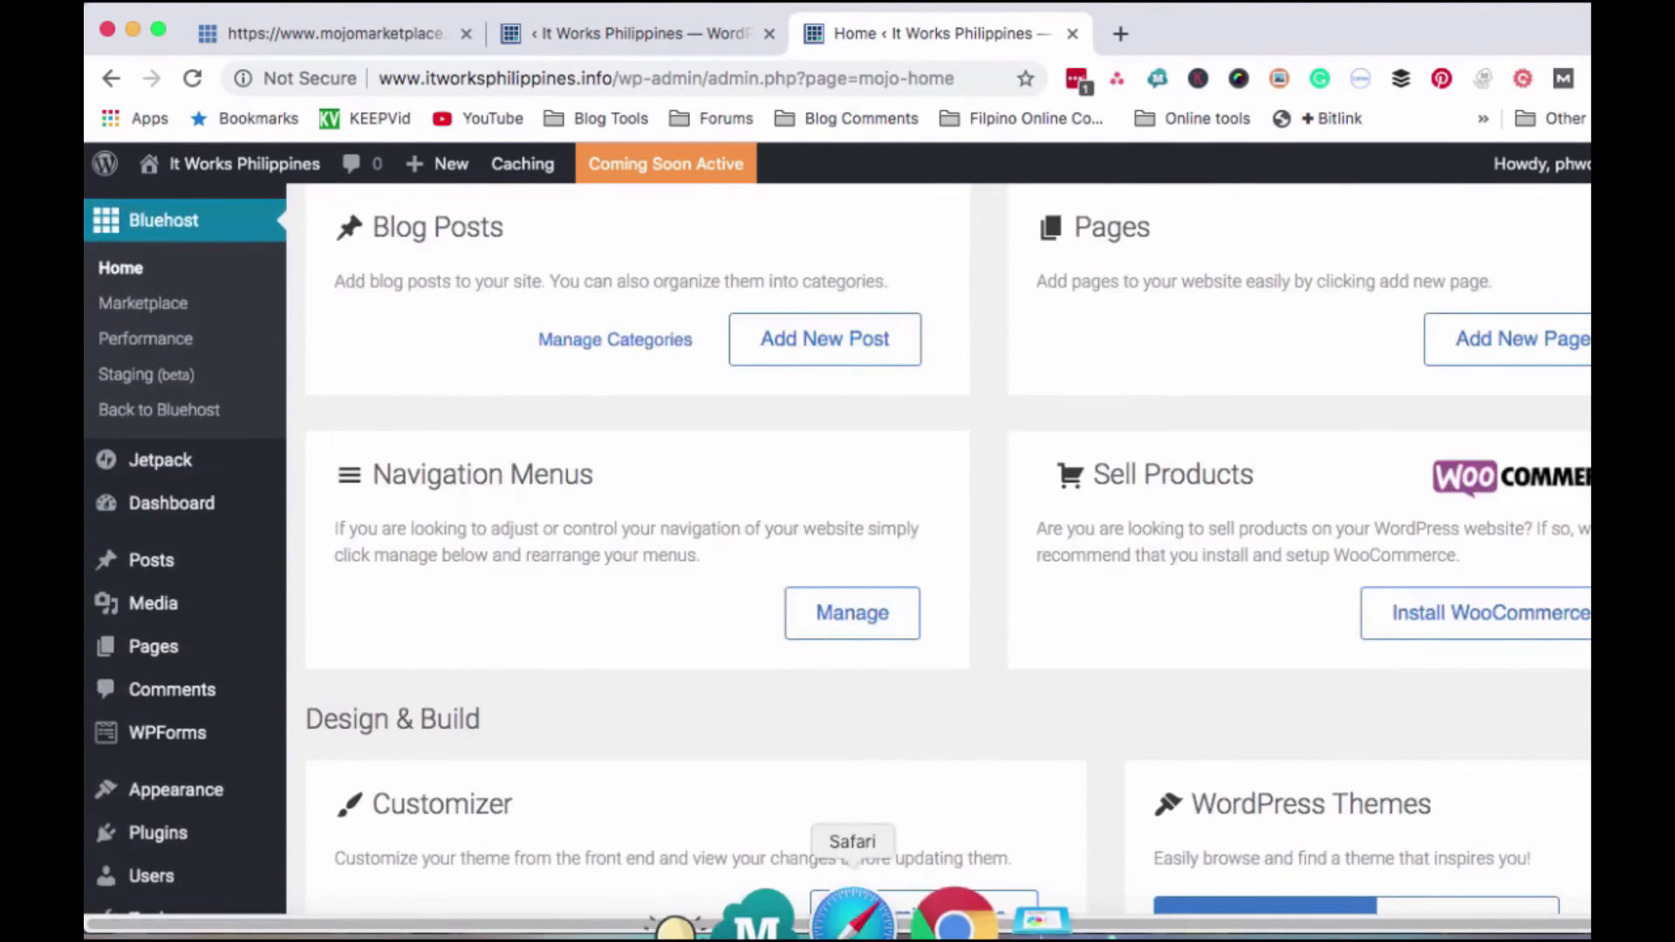
pyautogui.click(853, 916)
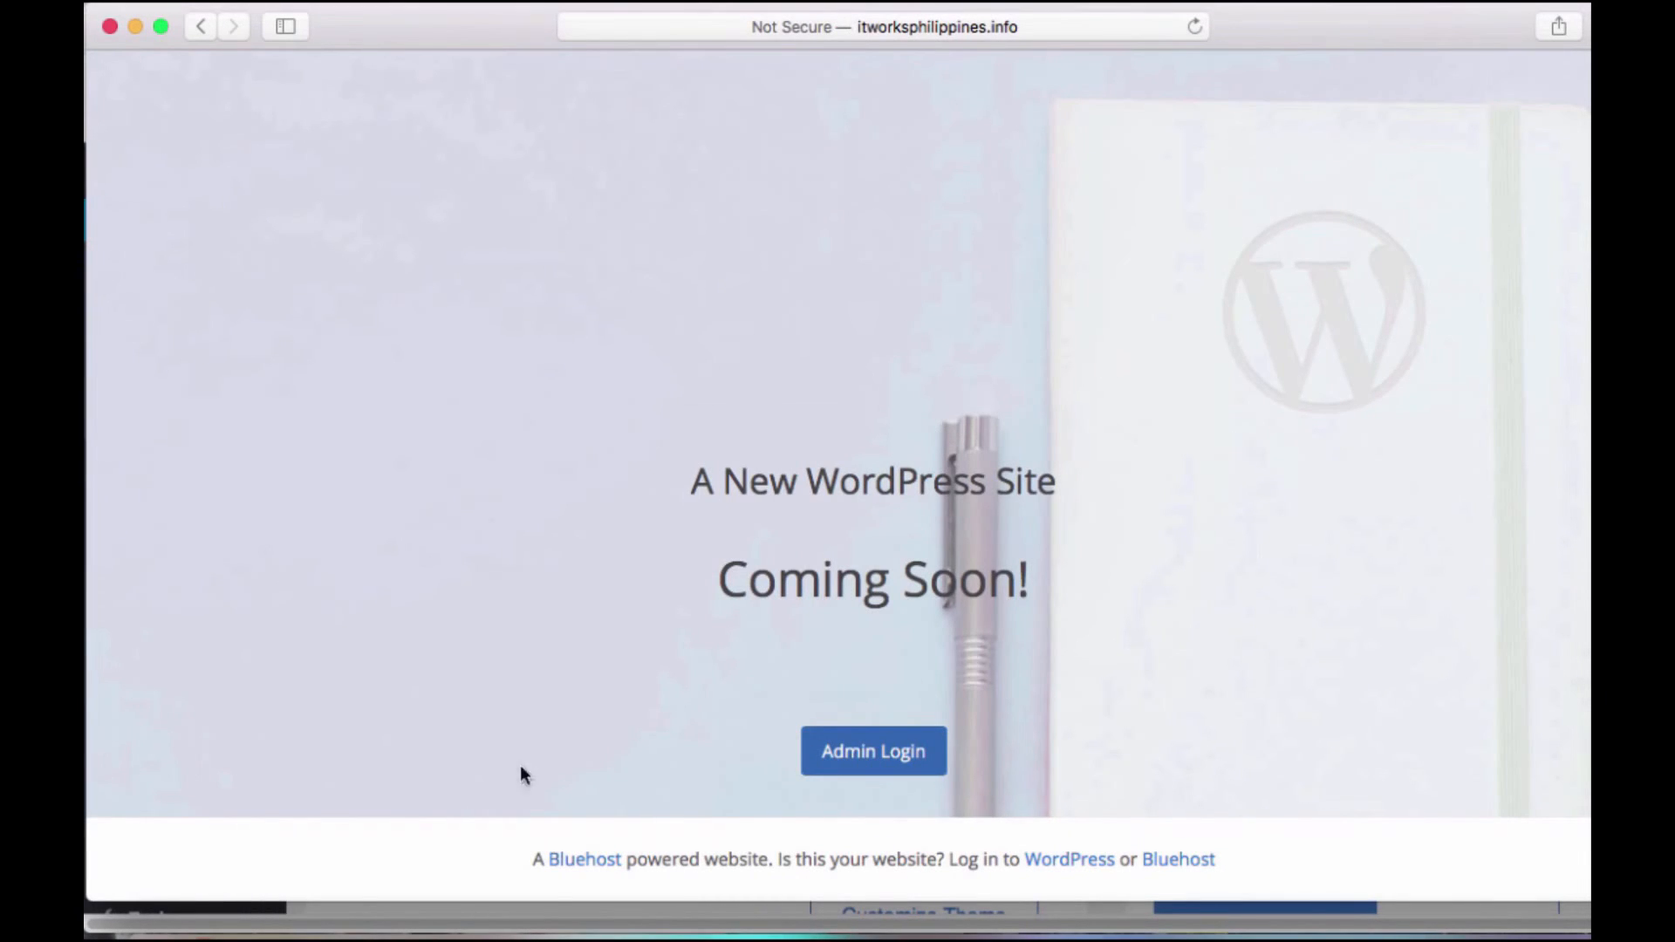
pyautogui.moveTo(529, 860); pyautogui.dragTo(782, 856)
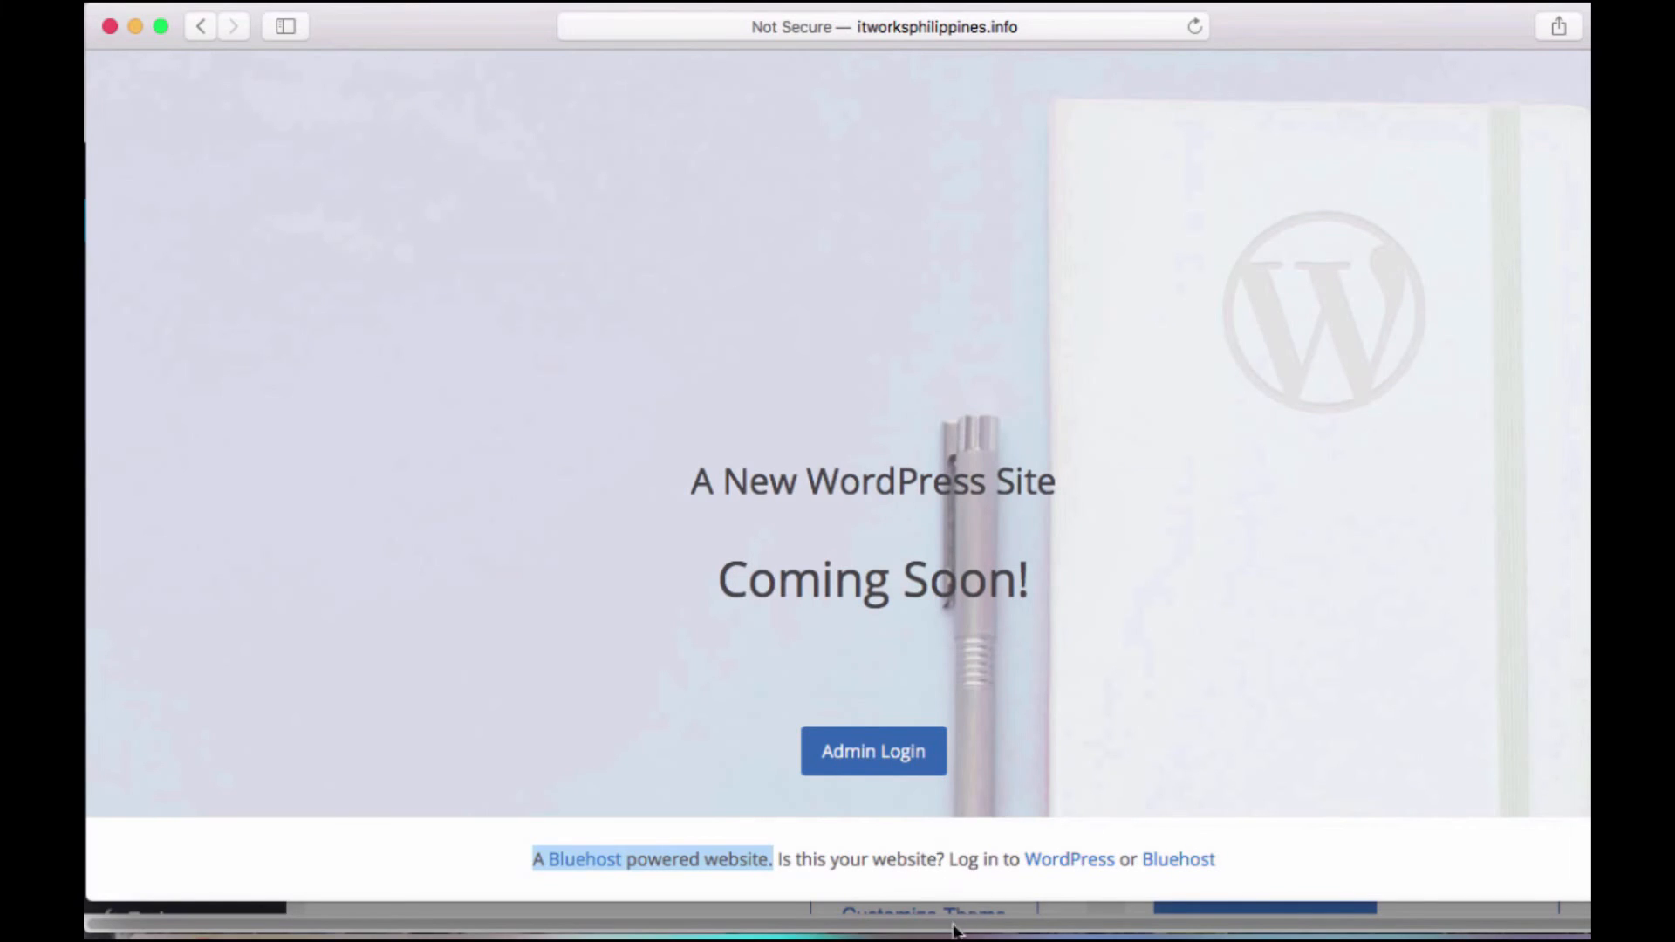
# Step: Switch back to Chrome, check the WordPress installation details page and return to the site's Bluehost admin home
pyautogui.click(898, 916)
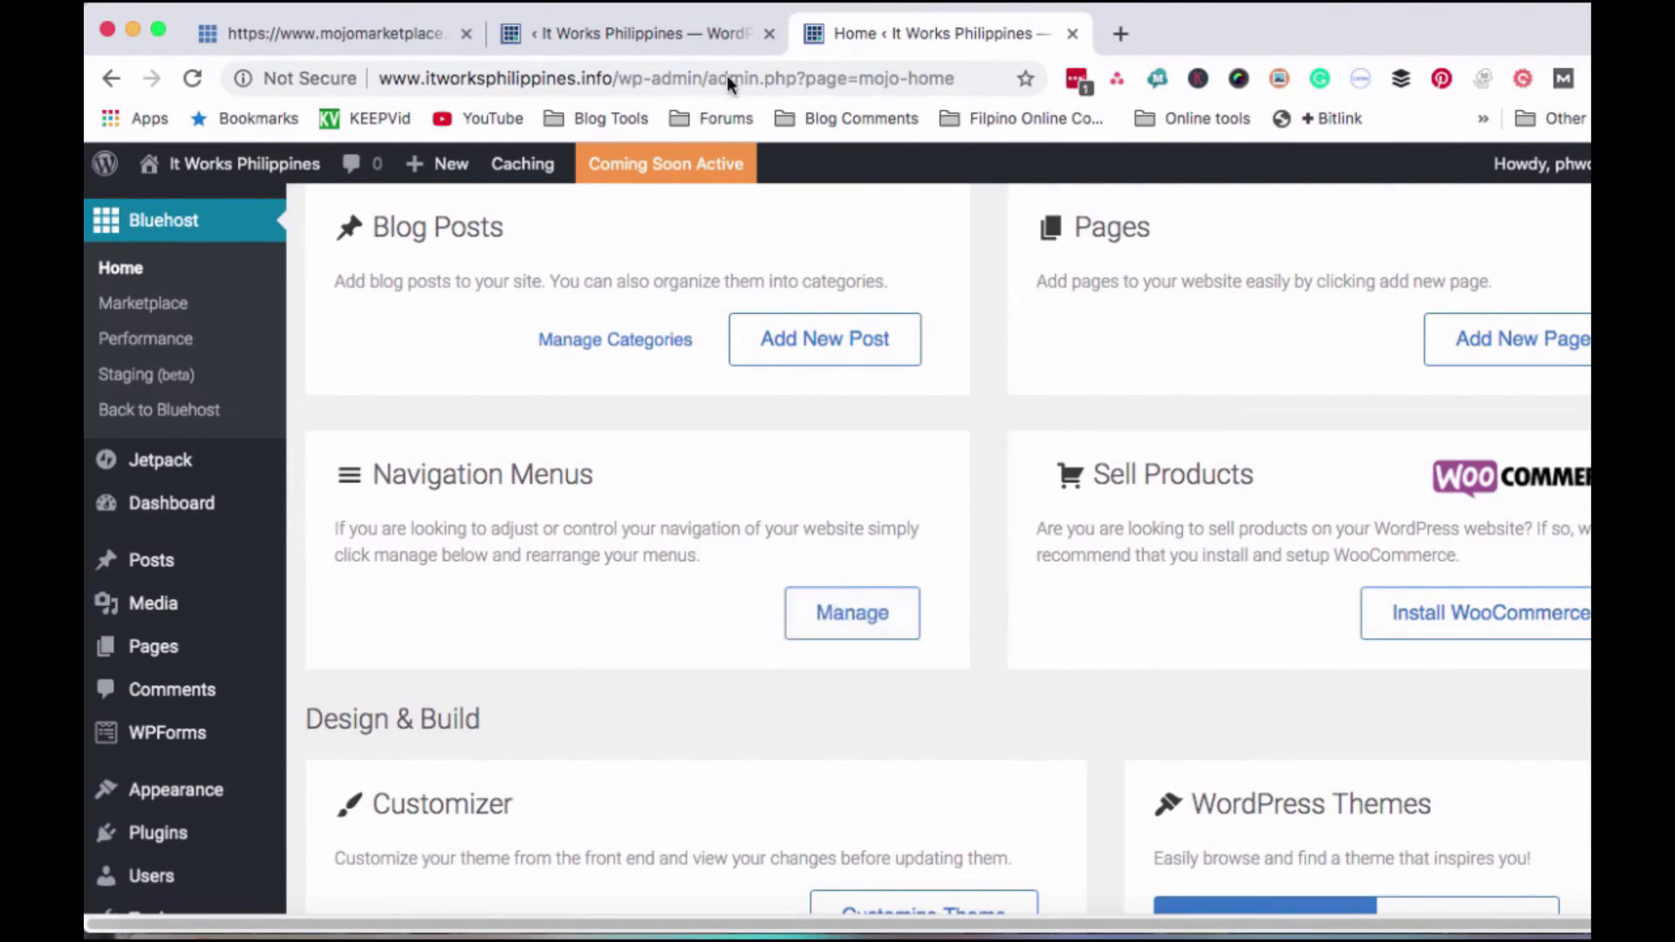
pyautogui.click(402, 33)
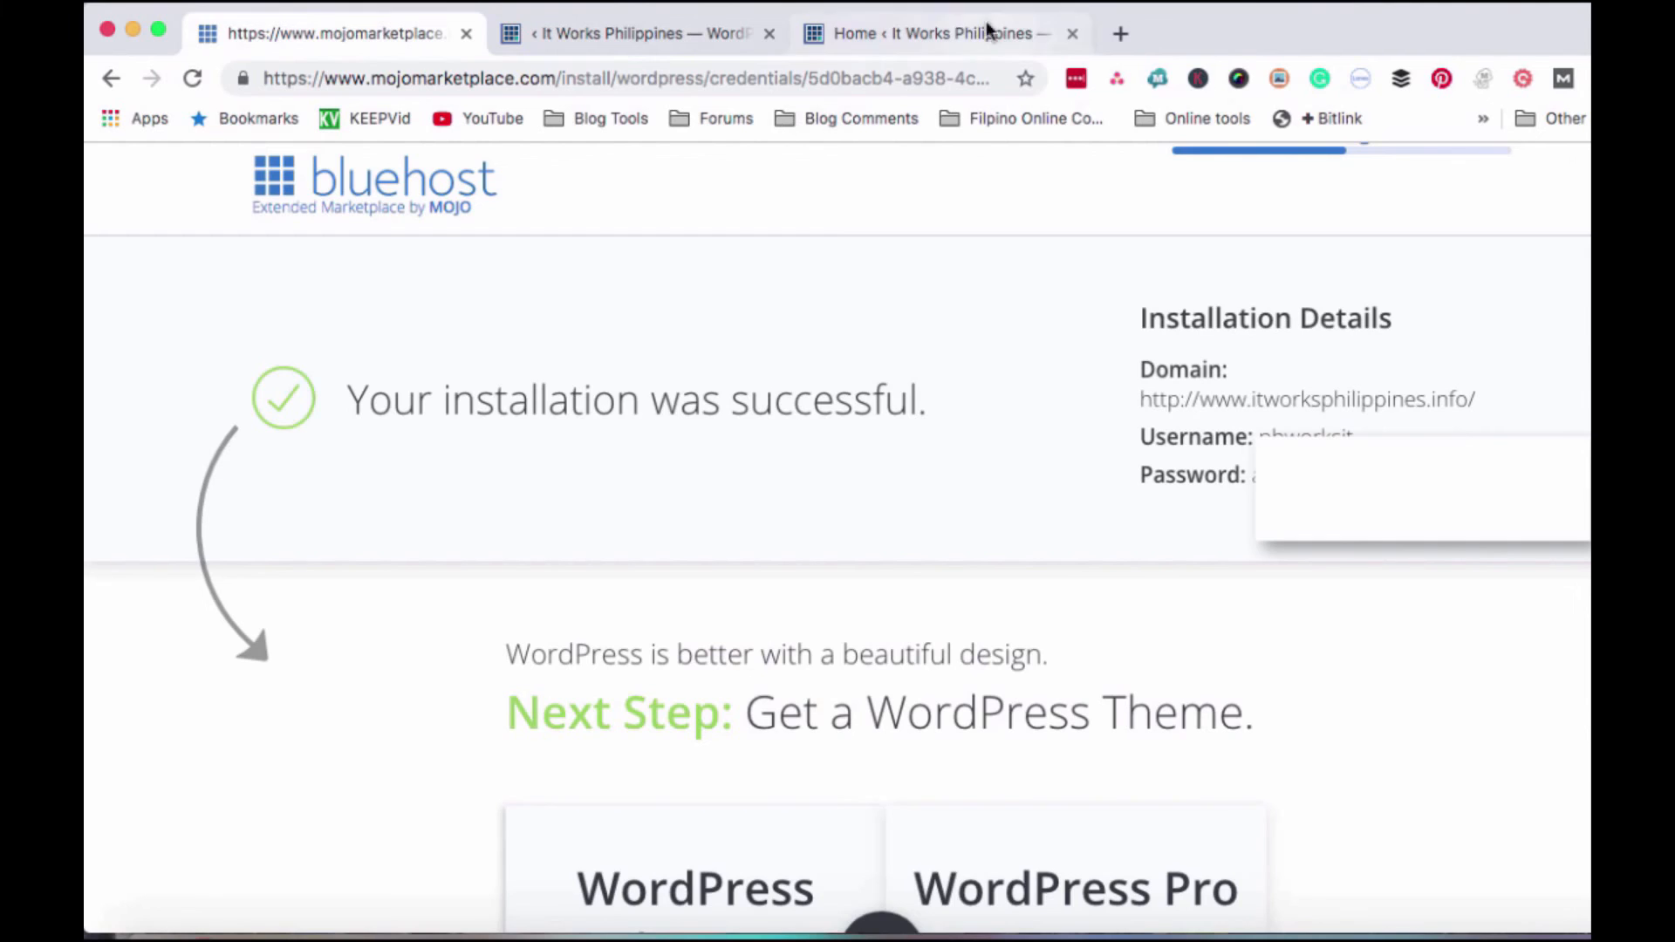
pyautogui.click(966, 32)
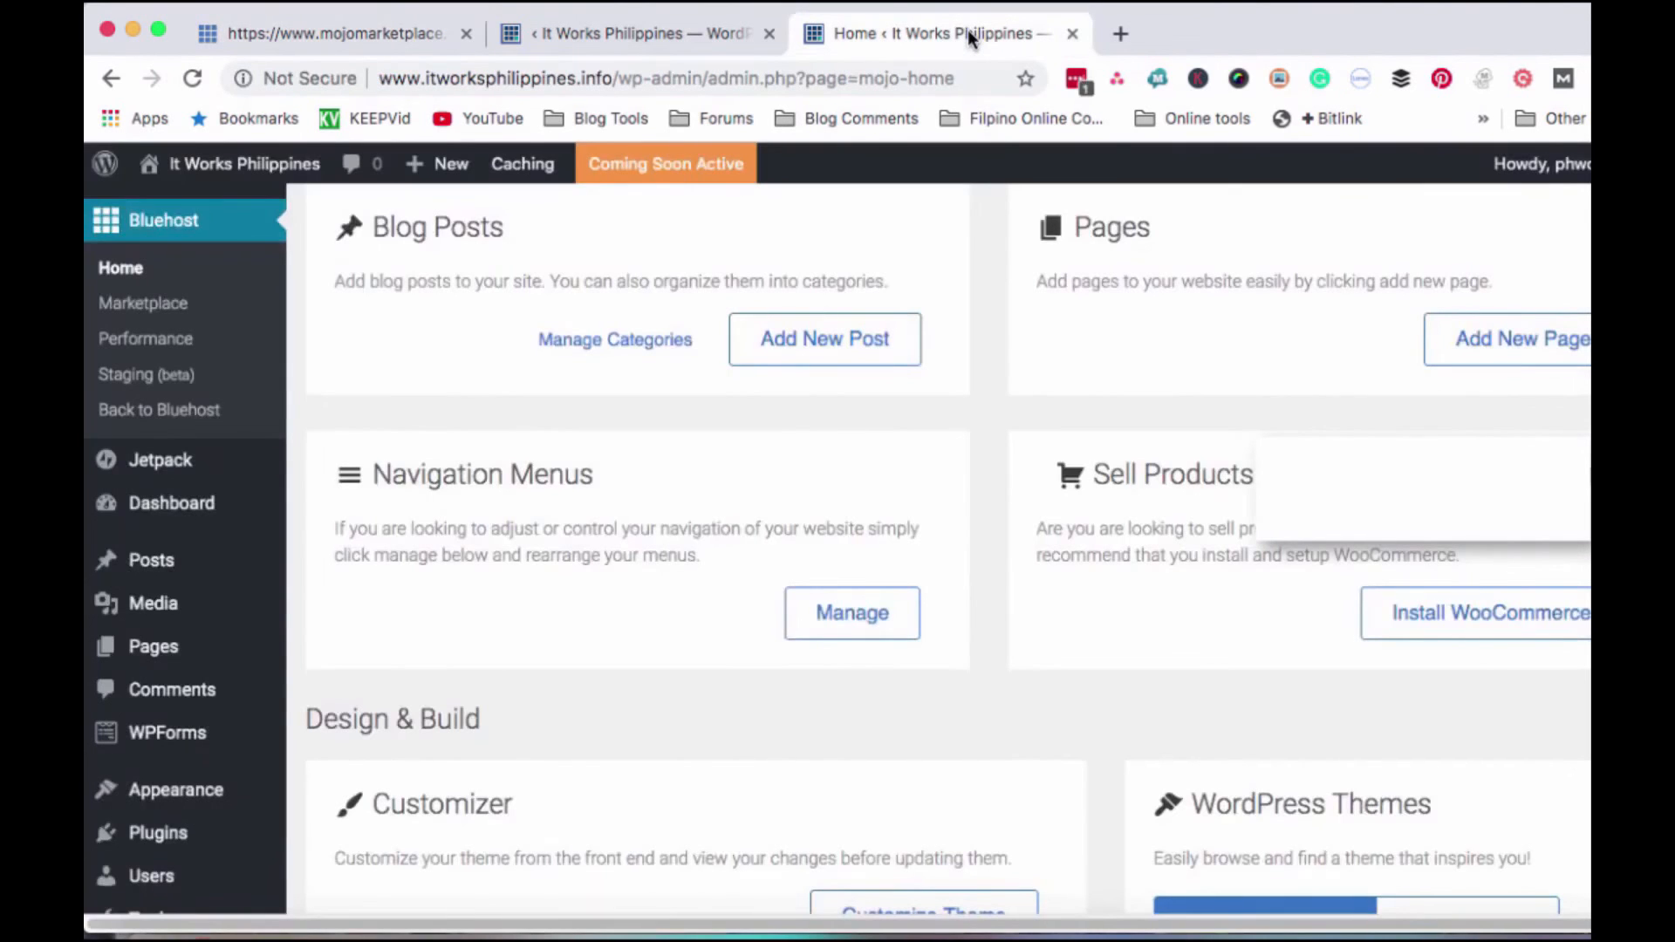